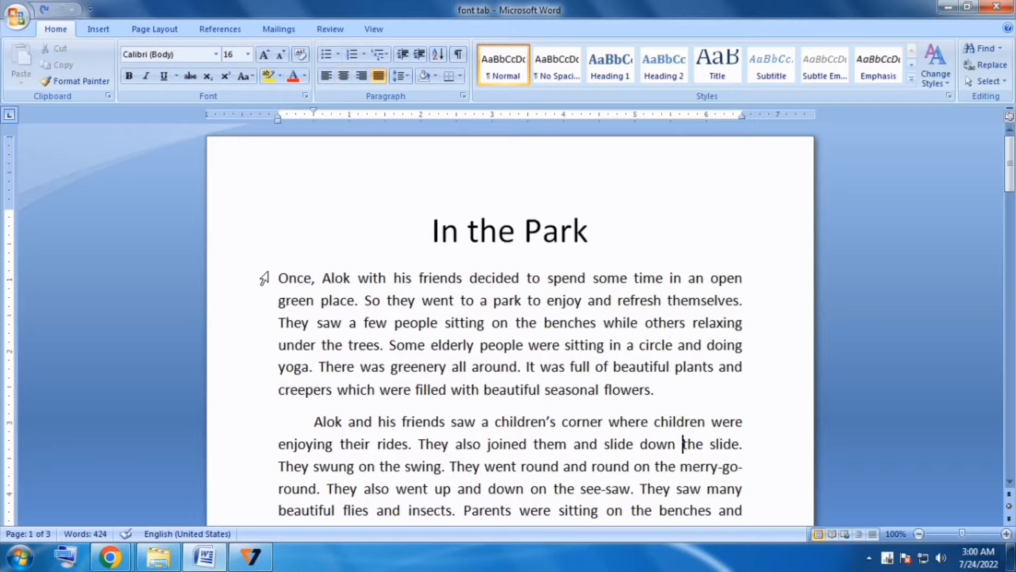
left_click_drag(279, 277, 740, 300)
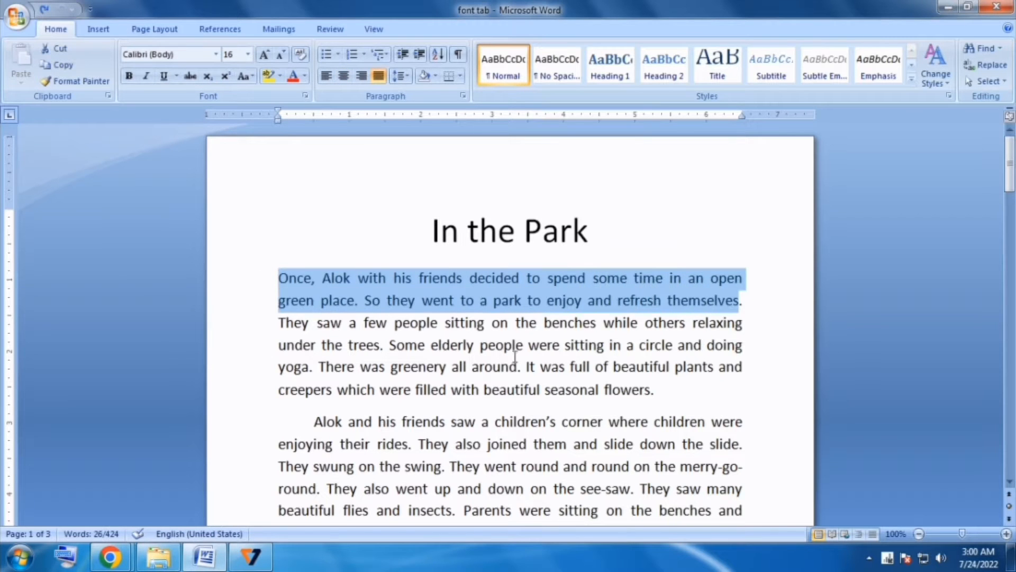
left_click(515, 356)
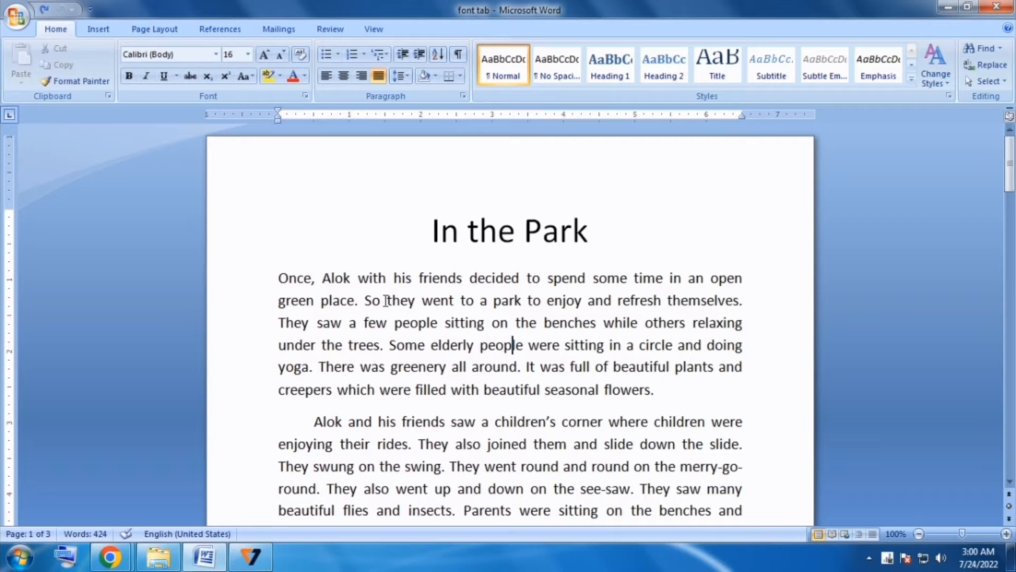
left_click(216, 54)
left_click(450, 275)
left_click_drag(276, 276, 696, 390)
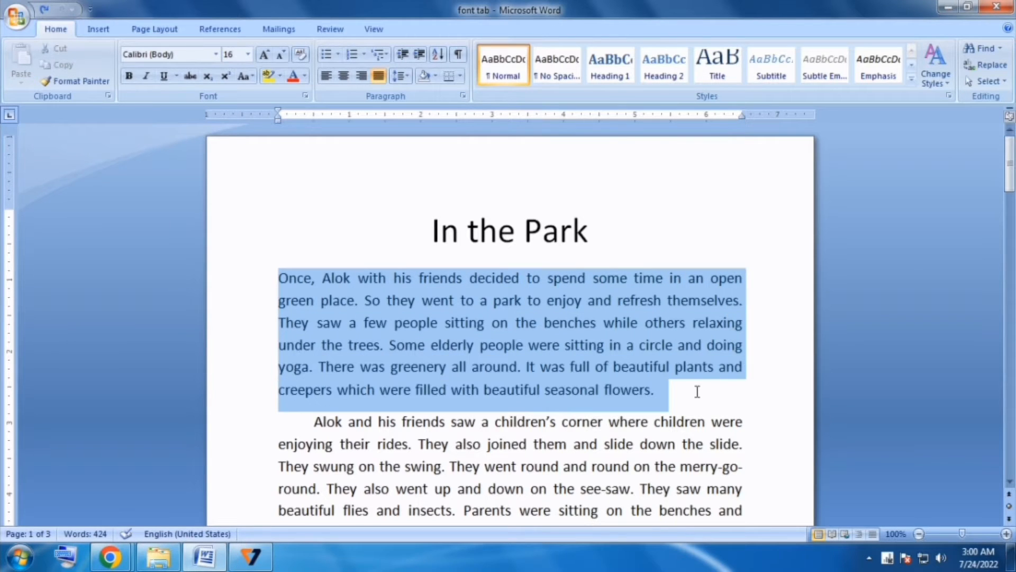
left_click(683, 411)
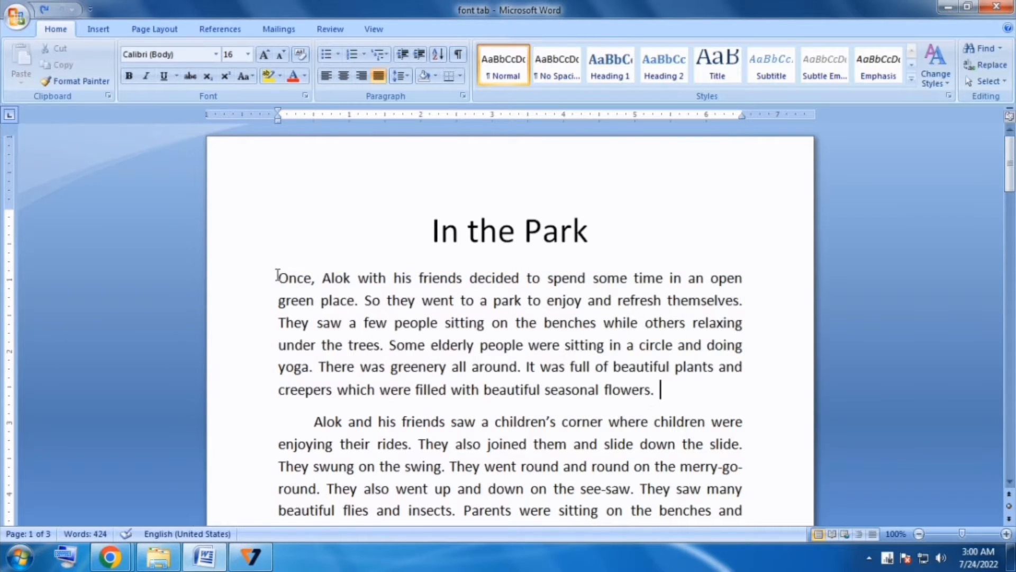
Change the font of the whole first body paragraph under the title to Algerian.
left_click_drag(277, 278, 660, 394)
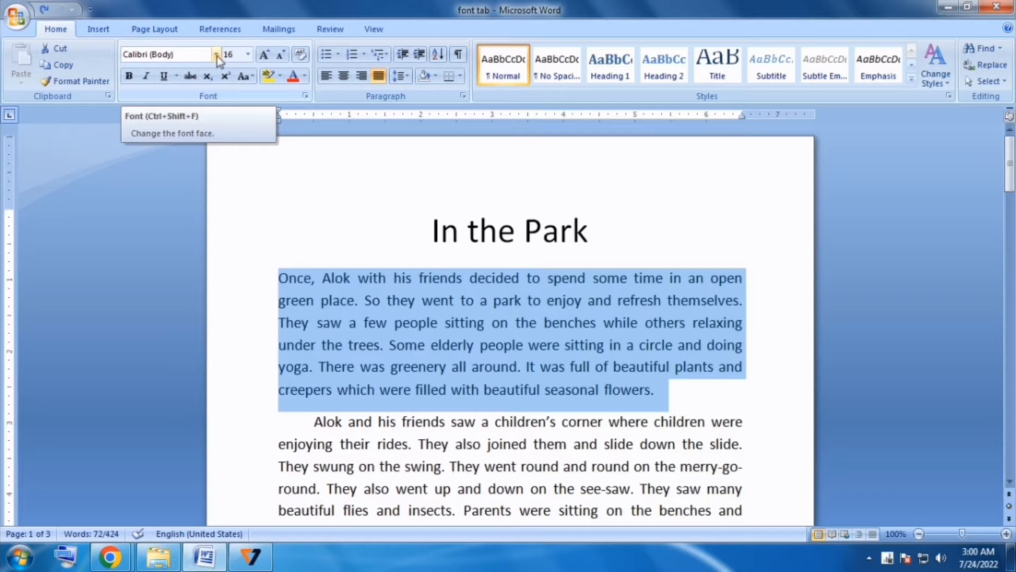
left_click(217, 55)
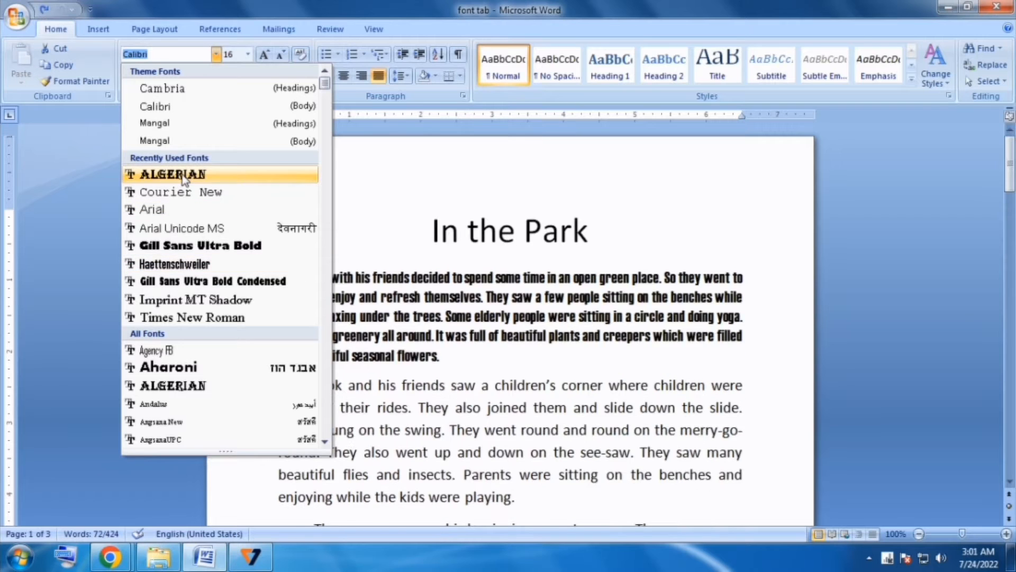
left_click(186, 178)
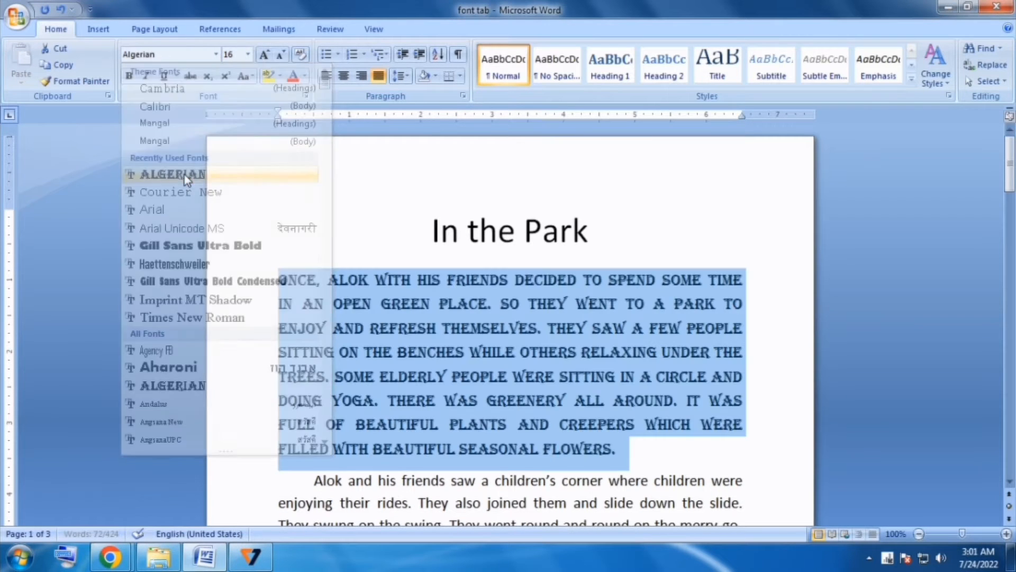
left_click(675, 455)
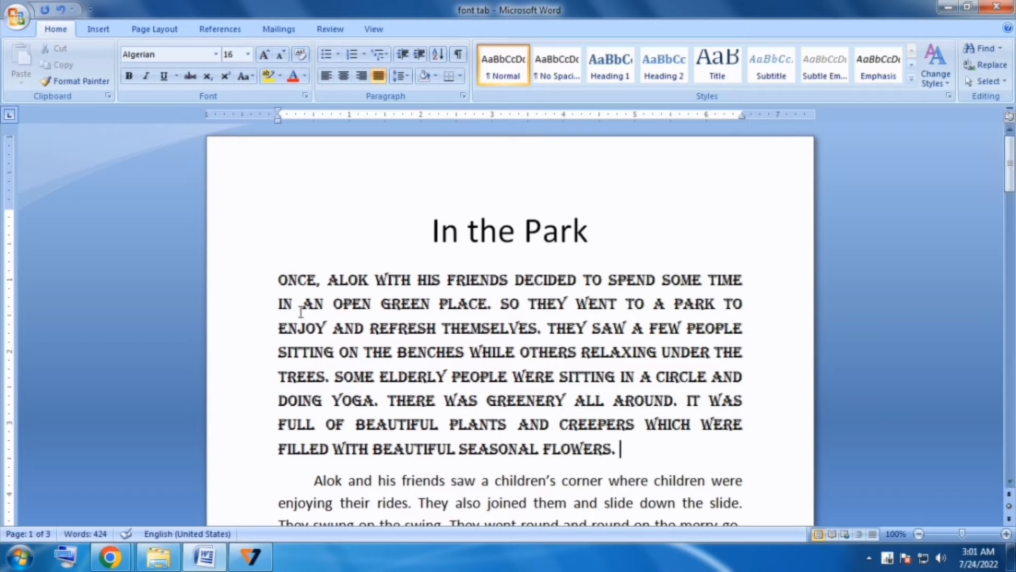
Undo the font change on the first body paragraph and deselect the text.
scroll(355, 217, "down", 1)
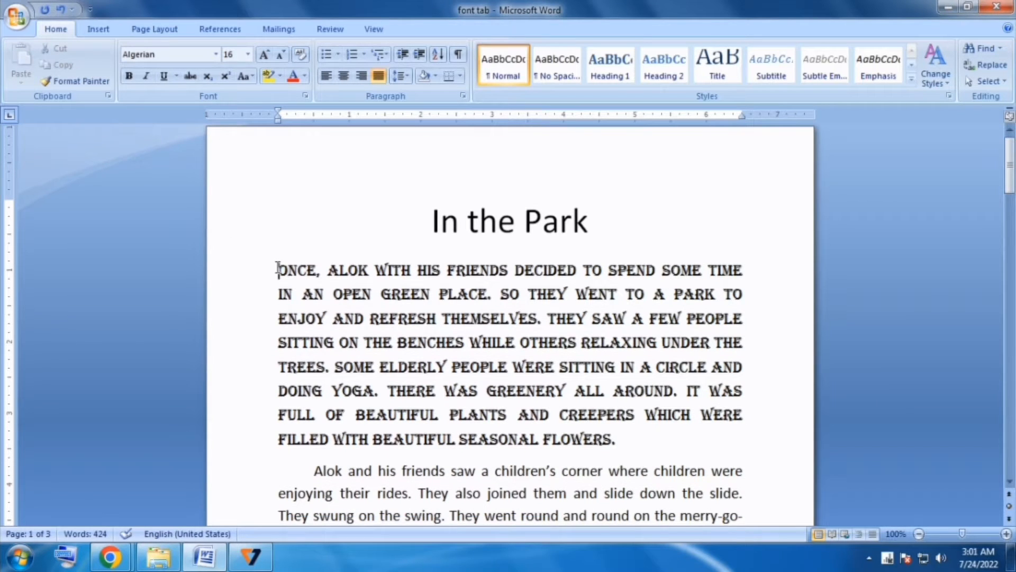
key("ctrl+z")
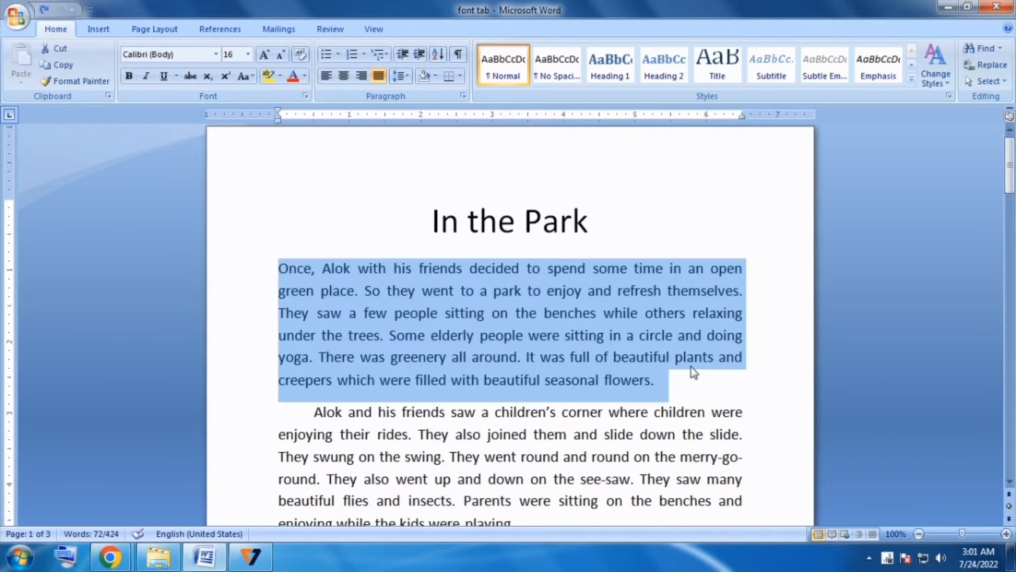
left_click(686, 384)
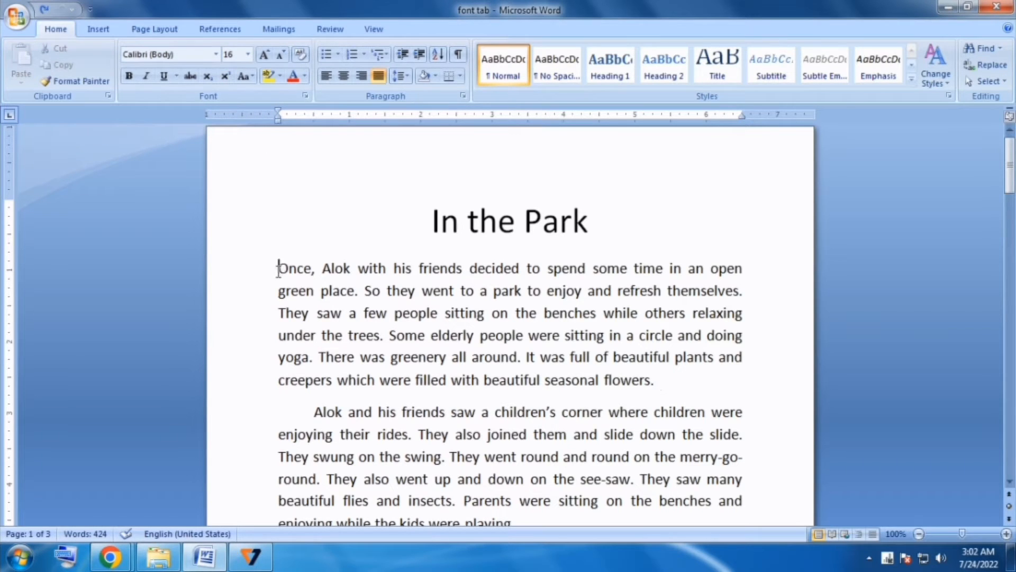
left_click_drag(278, 268, 707, 479)
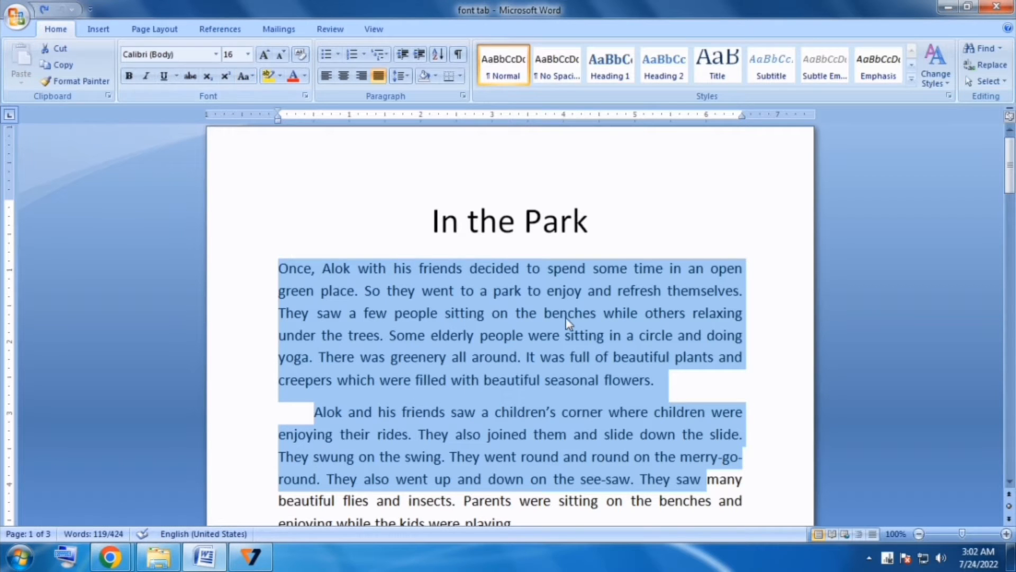
left_click(575, 291)
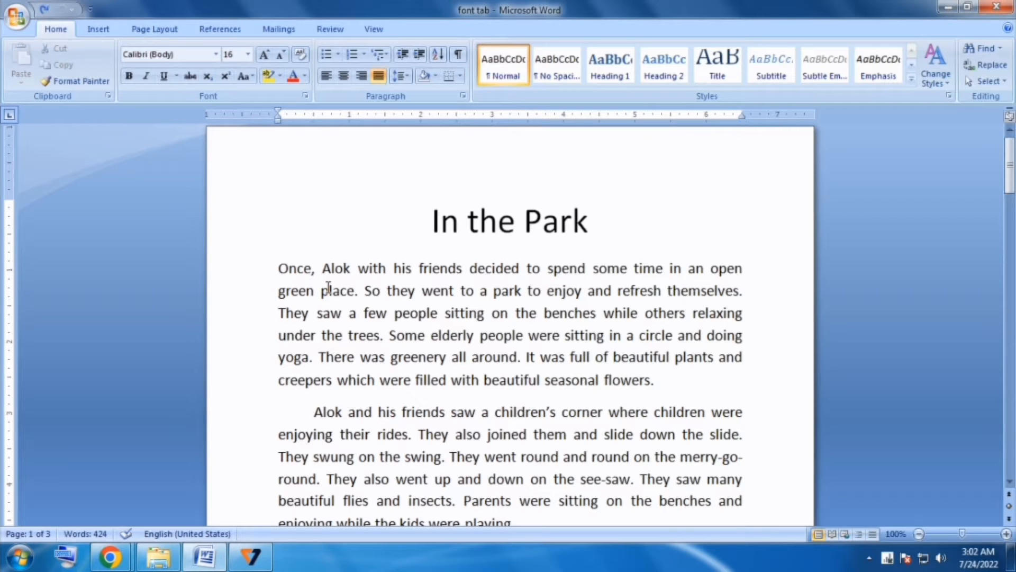
left_click_drag(276, 267, 656, 386)
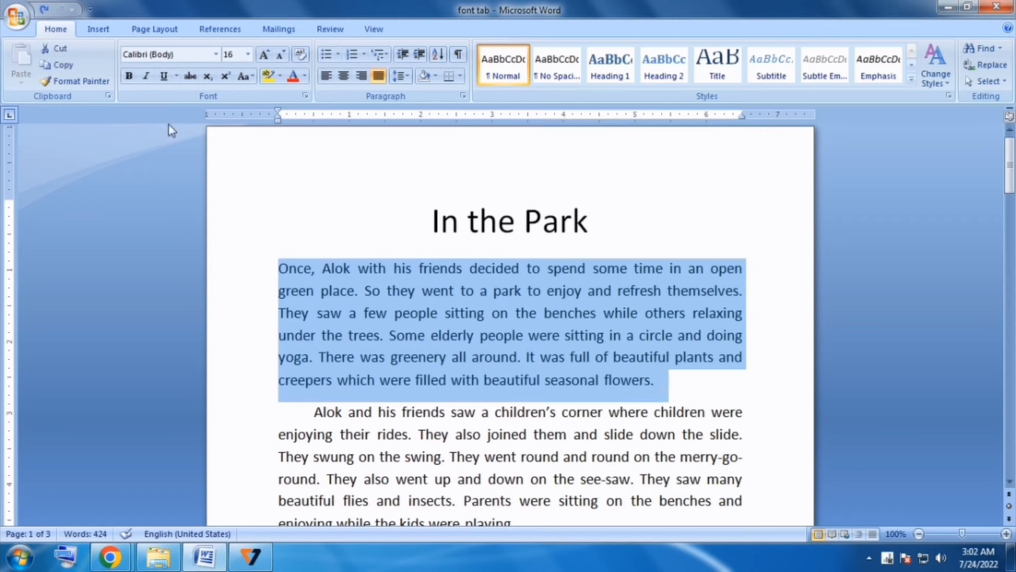
left_click(248, 55)
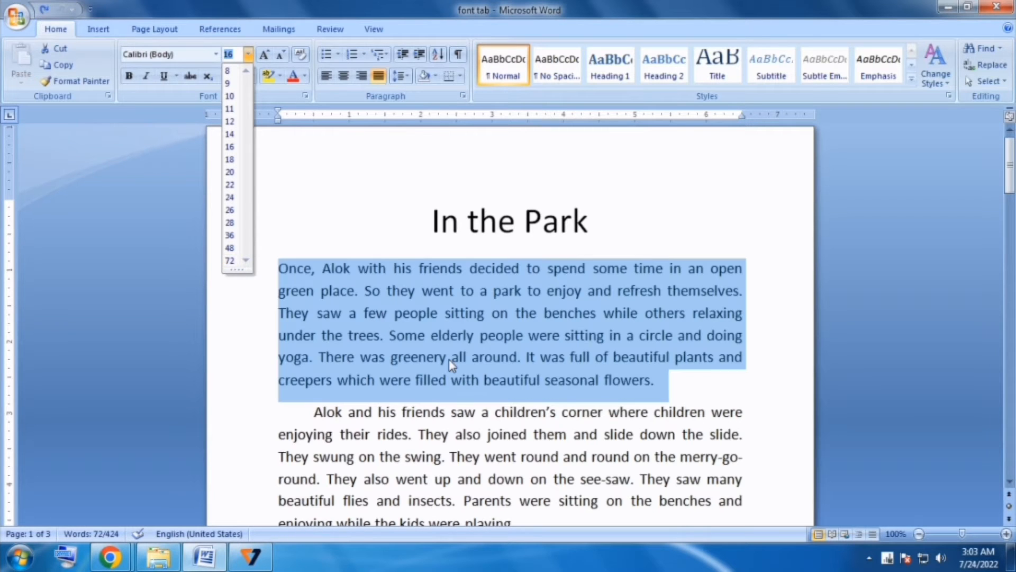
left_click(449, 359)
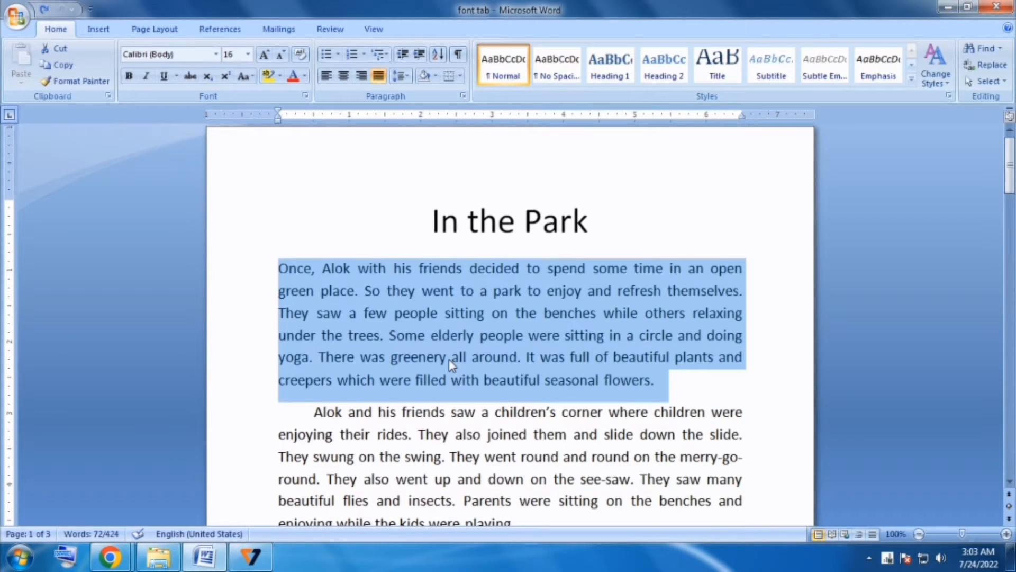
left_click(248, 53)
left_click(416, 290)
Select the first line of the opening paragraph and enlarge it with Grow Font up to size 120.
left_click_drag(280, 270, 727, 259)
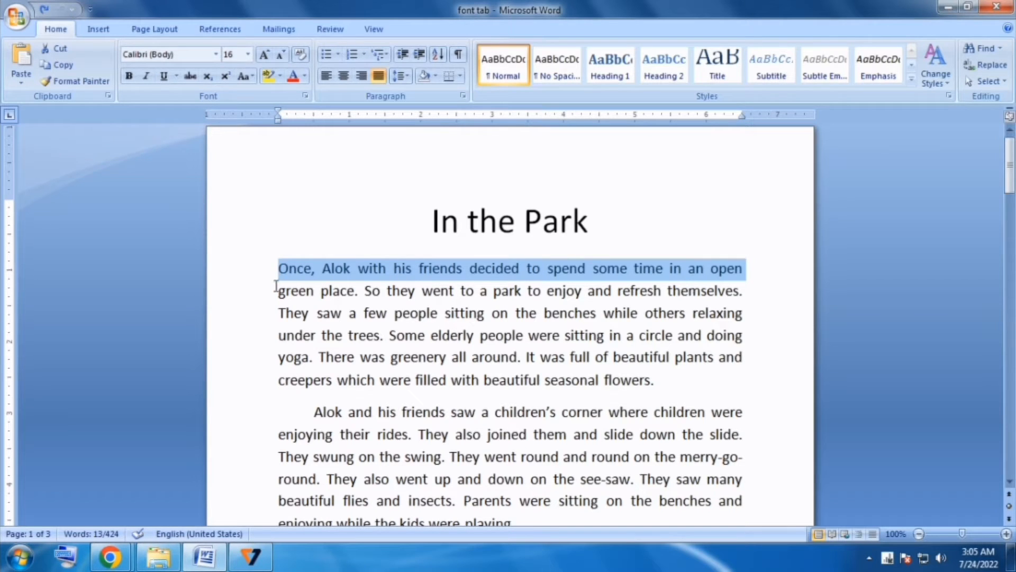
left_click(264, 56)
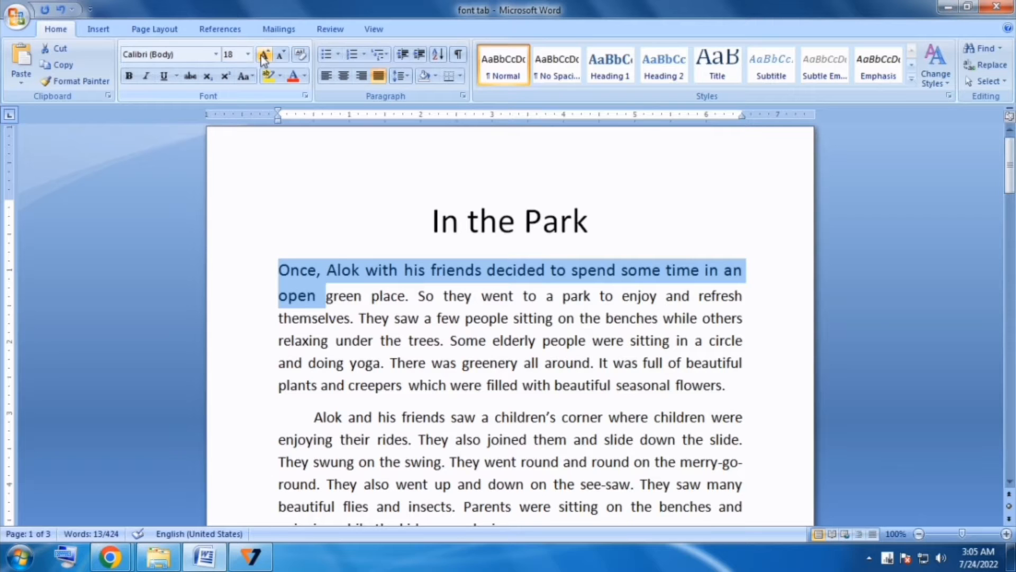
left_click(263, 56)
left_click(264, 56)
left_click(265, 56)
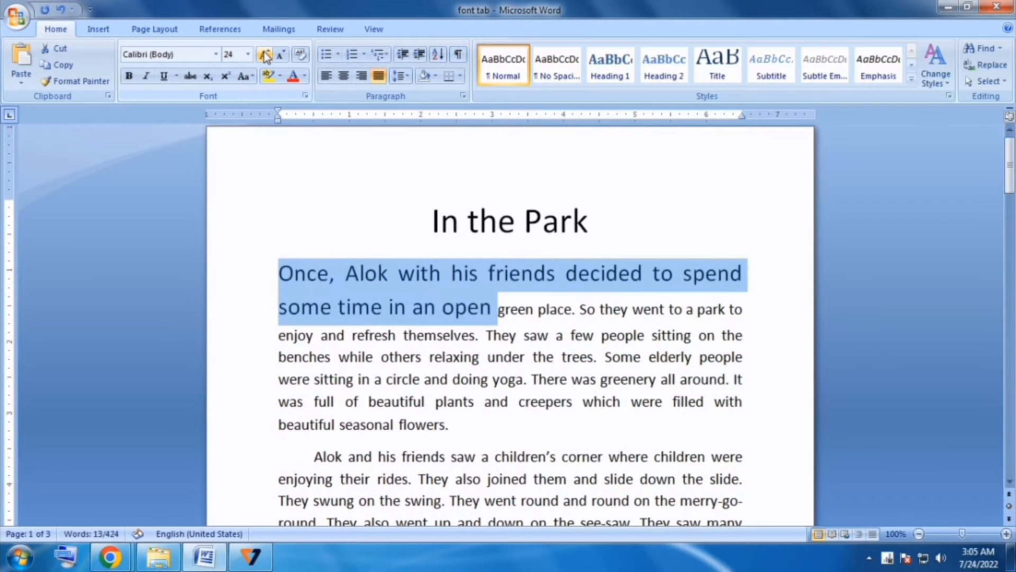
left_click(265, 57)
left_click(265, 56)
left_click(265, 56)
left_click(265, 56)
left_click(264, 57)
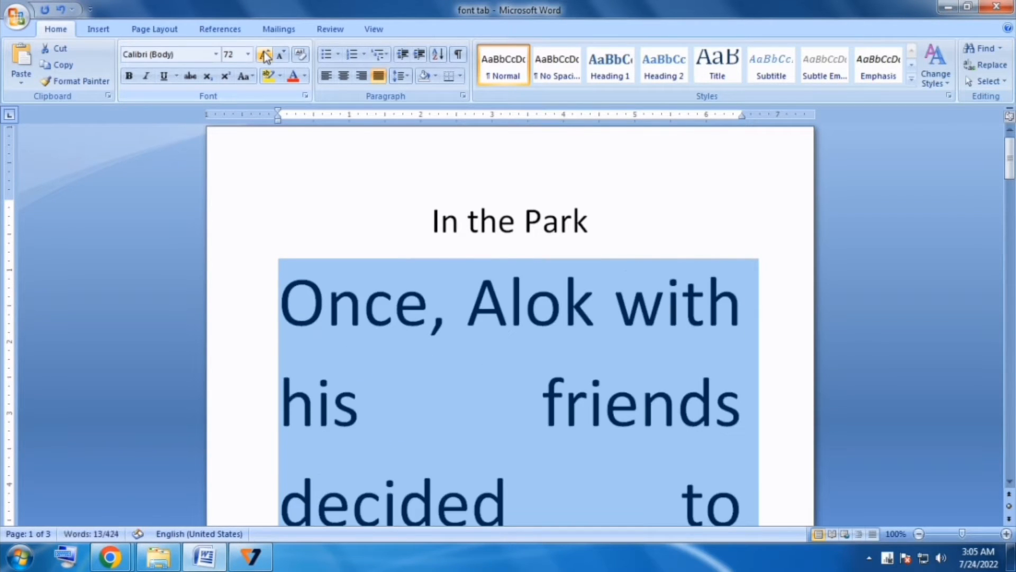
left_click(264, 56)
left_click(265, 56)
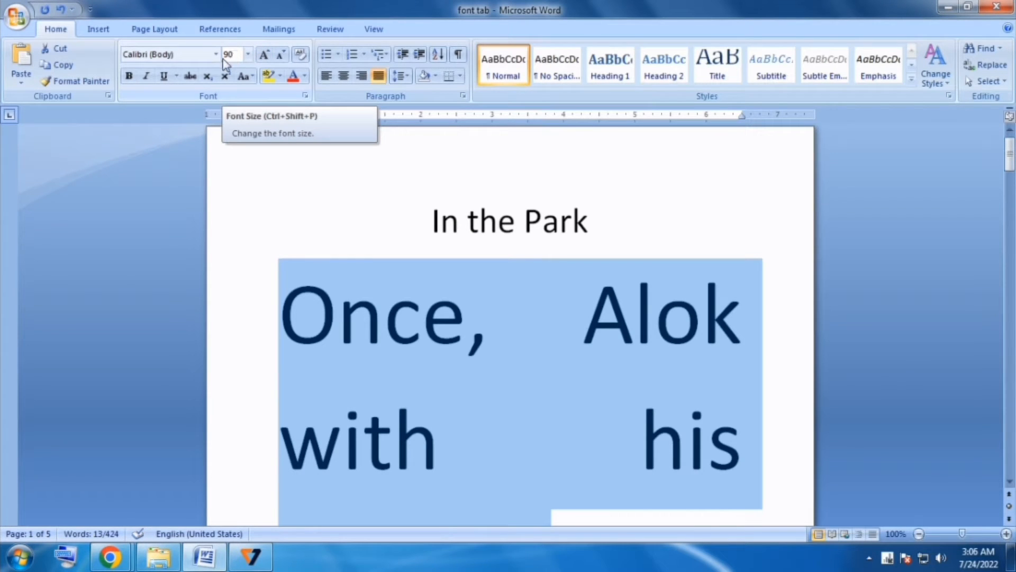
left_click(264, 56)
left_click(265, 56)
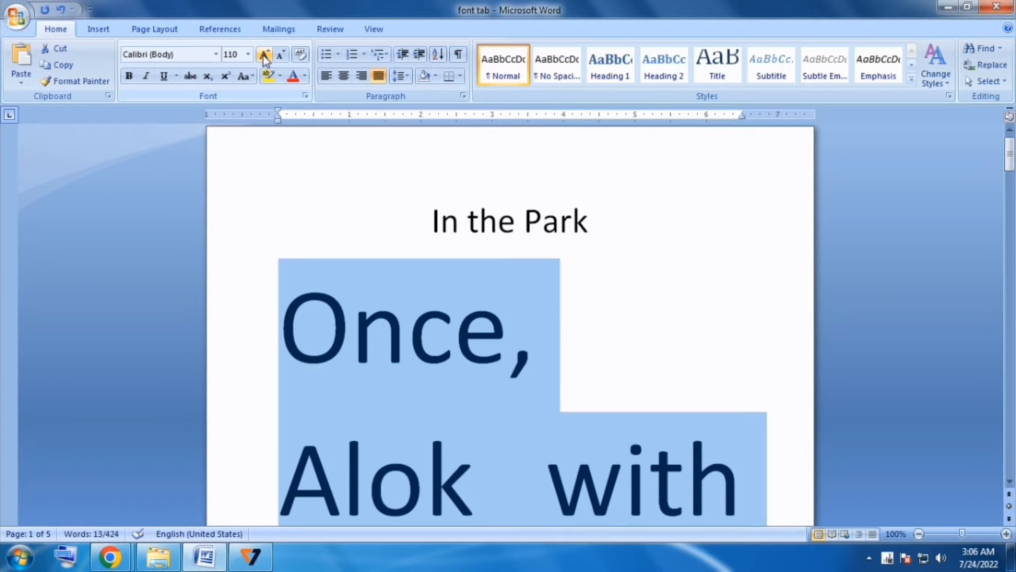
left_click(263, 55)
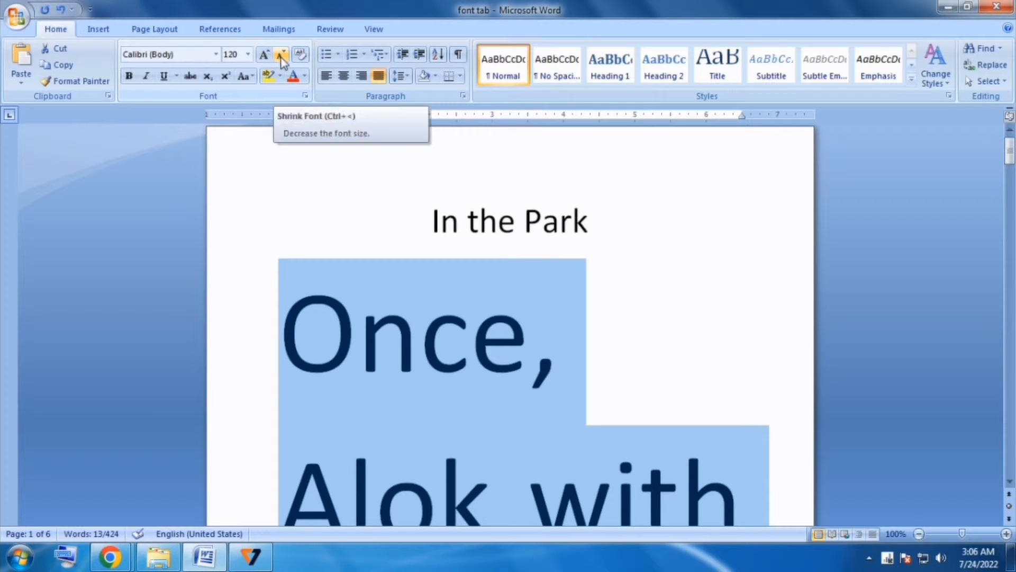
Reduce the first line of the opening paragraph with Shrink Font to below size 3.
left_click(281, 55)
left_click(281, 55)
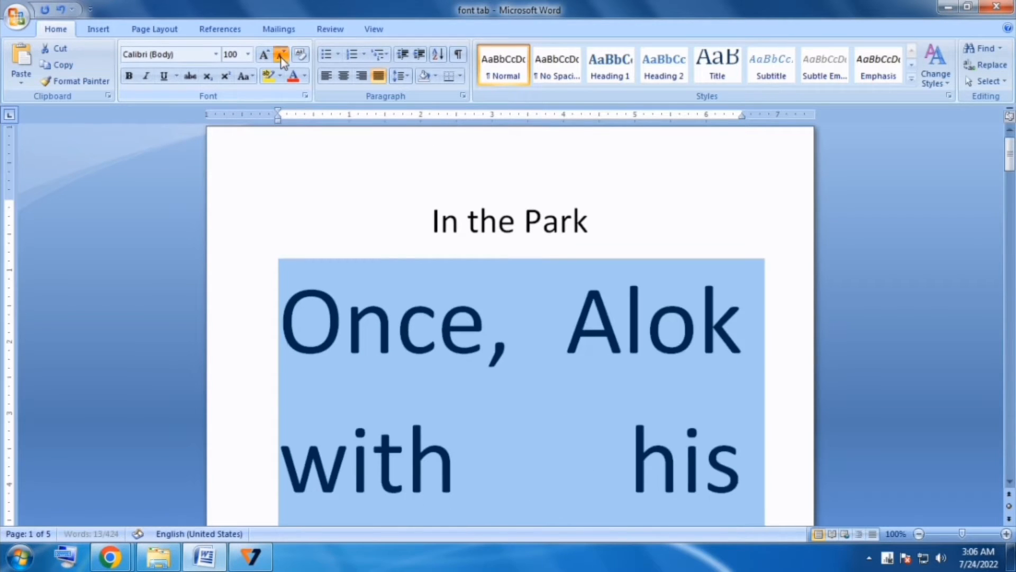
left_click(281, 55)
left_click(281, 55)
left_click(281, 55)
left_click(281, 55)
left_click(281, 55)
left_click(281, 55)
left_click(281, 55)
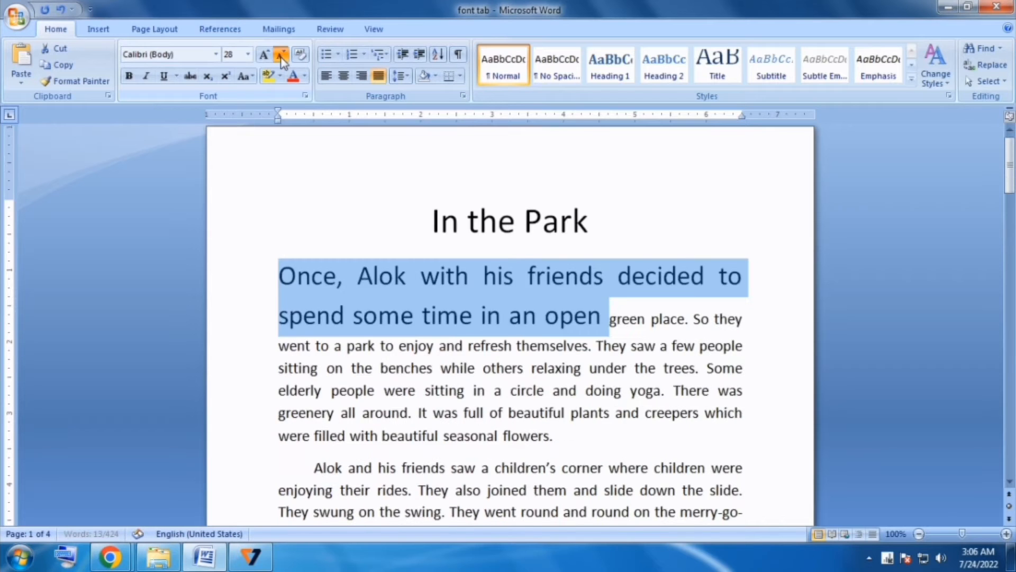
left_click(281, 55)
left_click(281, 55)
left_click(282, 55)
left_click(281, 55)
left_click(281, 55)
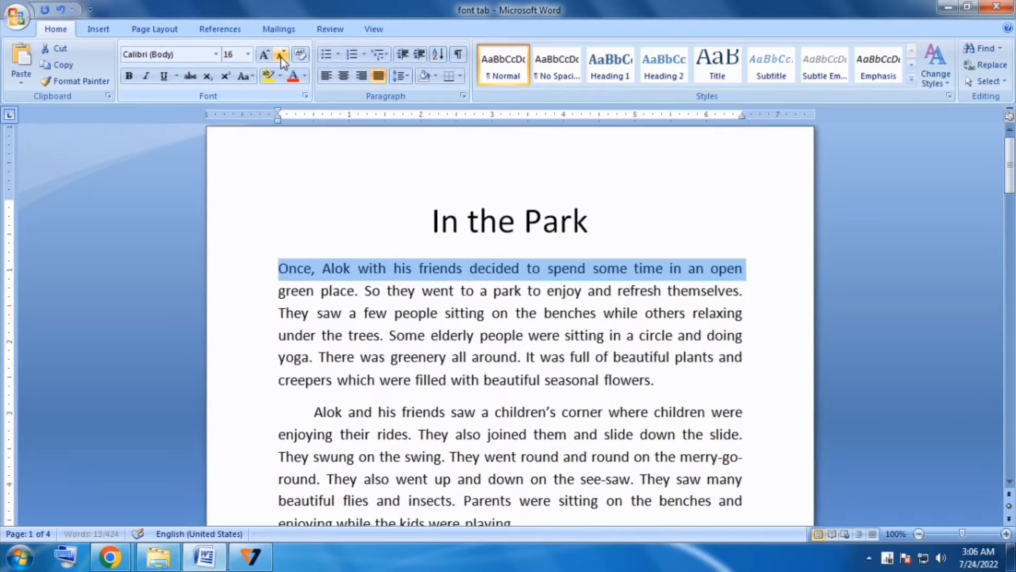
left_click(281, 55)
left_click(281, 55)
left_click(281, 55)
left_click(281, 55)
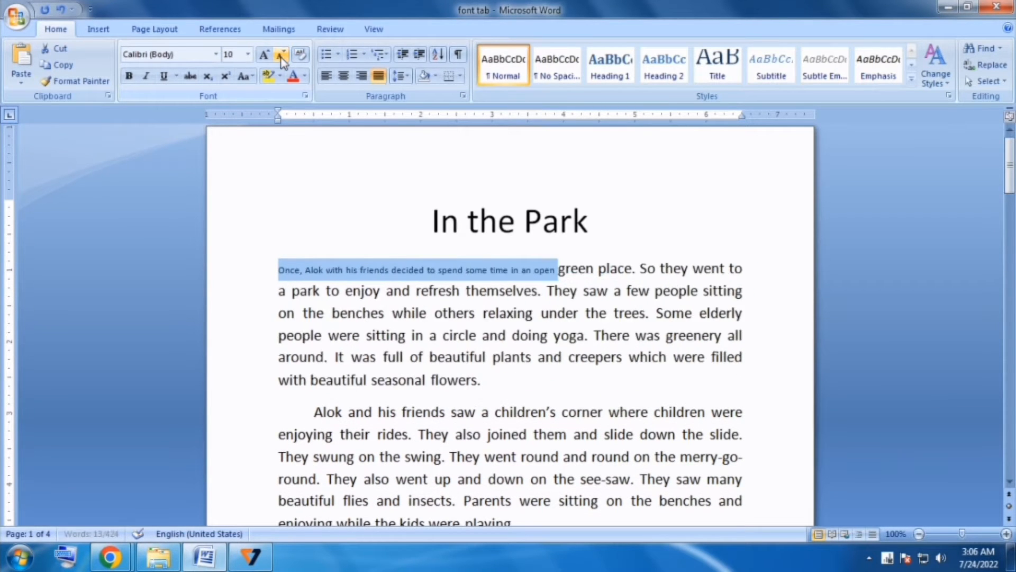
left_click(281, 55)
left_click(281, 55)
left_click(281, 55)
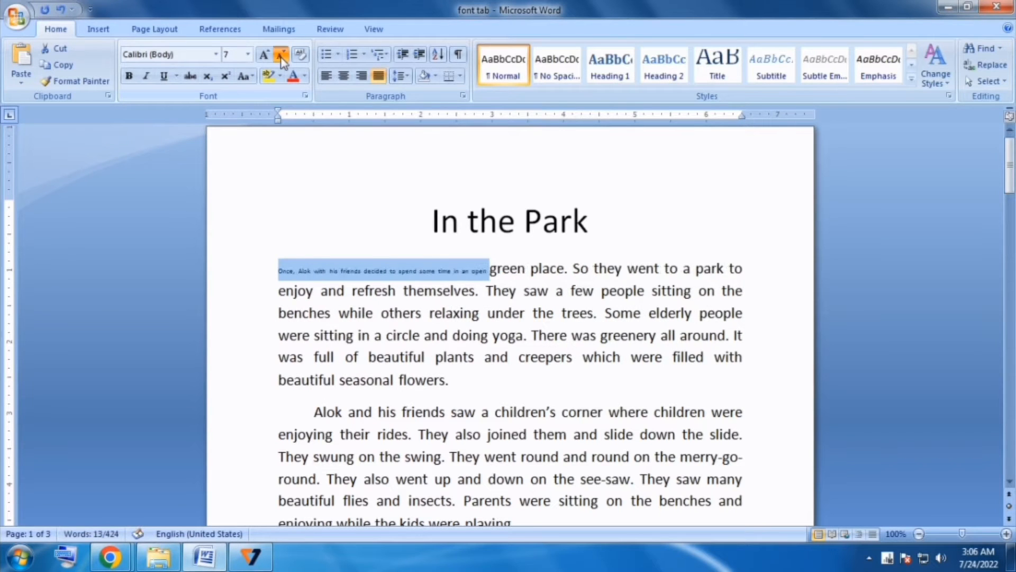
left_click(281, 55)
left_click(281, 55)
left_click(281, 55)
left_click(281, 55)
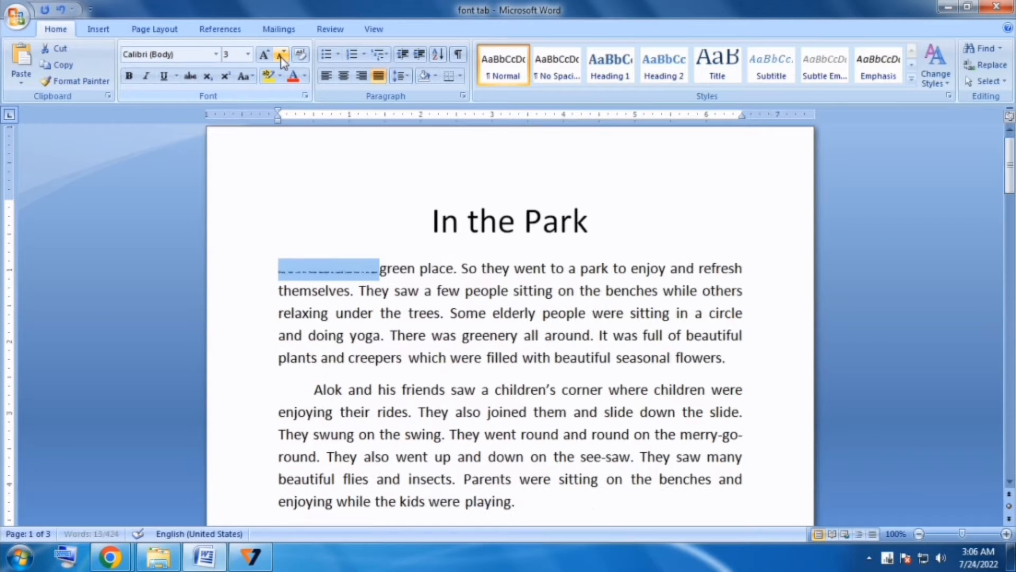
left_click(281, 55)
left_click(282, 55)
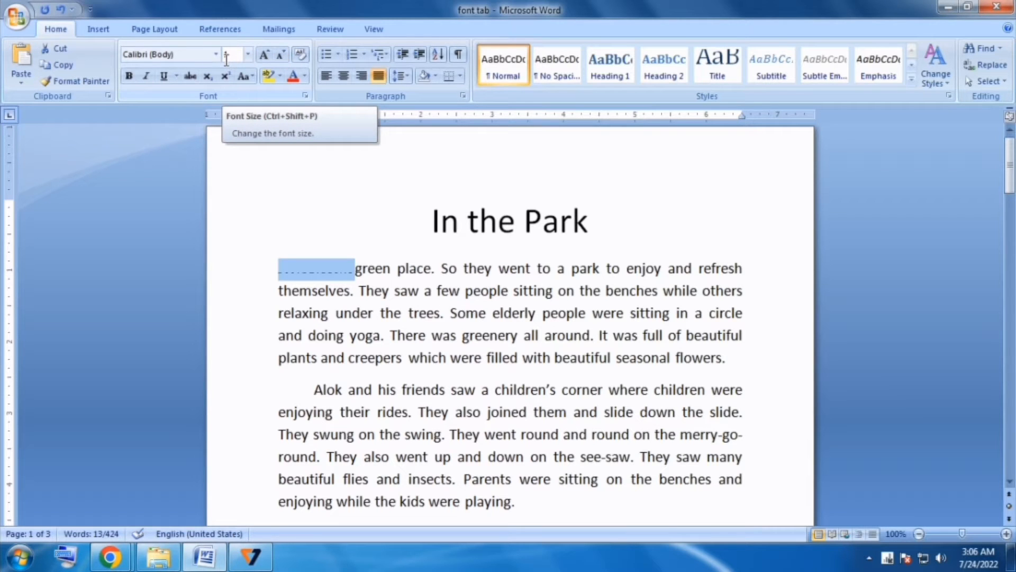
Enlarge the first line with Grow Font to size 18 and bring it down one increment to 16.
left_click(264, 55)
left_click(265, 55)
left_click(264, 55)
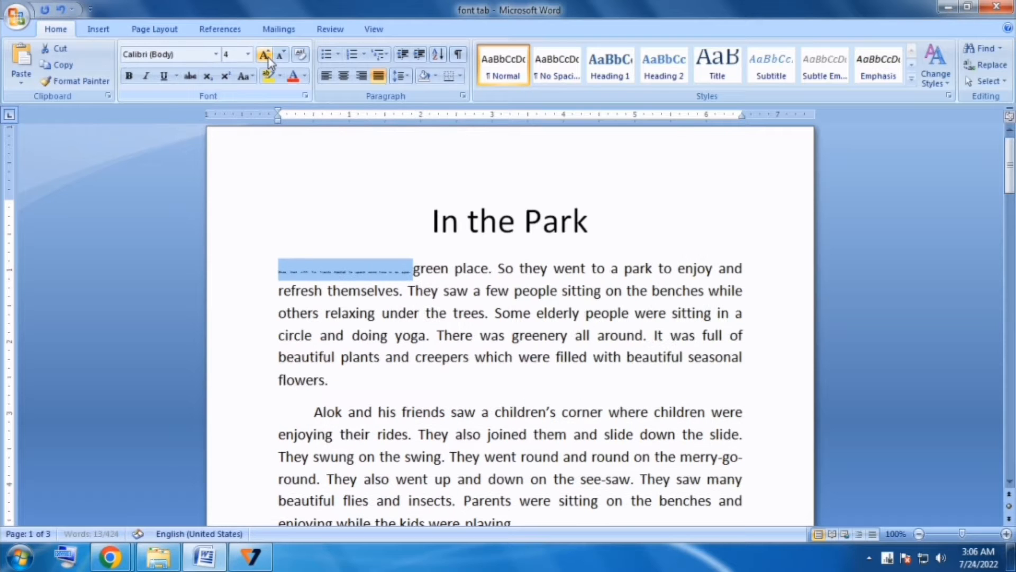
left_click(265, 55)
left_click(264, 55)
left_click(264, 55)
left_click(264, 56)
left_click(264, 55)
left_click(264, 55)
left_click(264, 55)
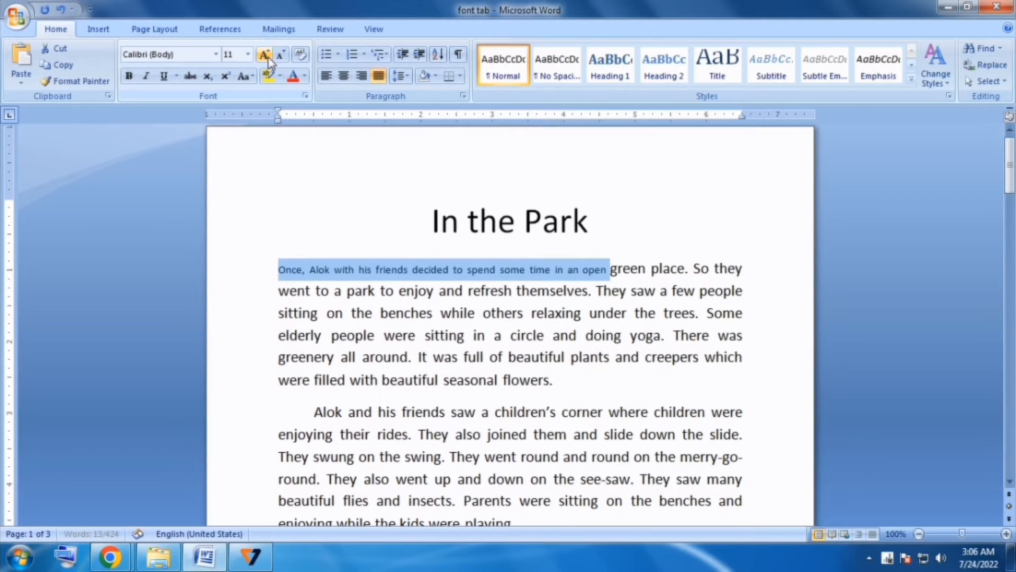
left_click(264, 56)
left_click(264, 56)
left_click(264, 55)
left_click(267, 58)
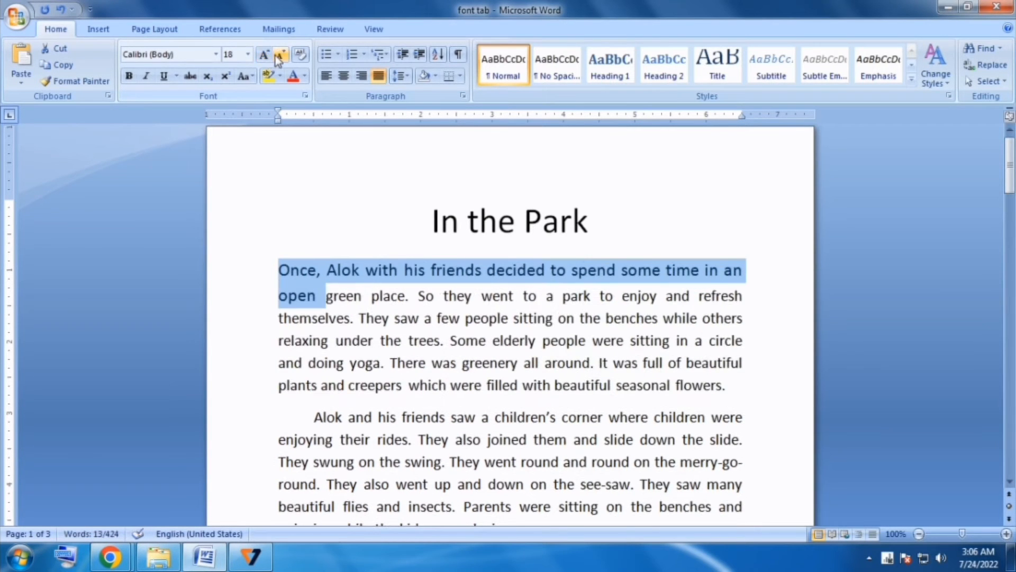
left_click(277, 57)
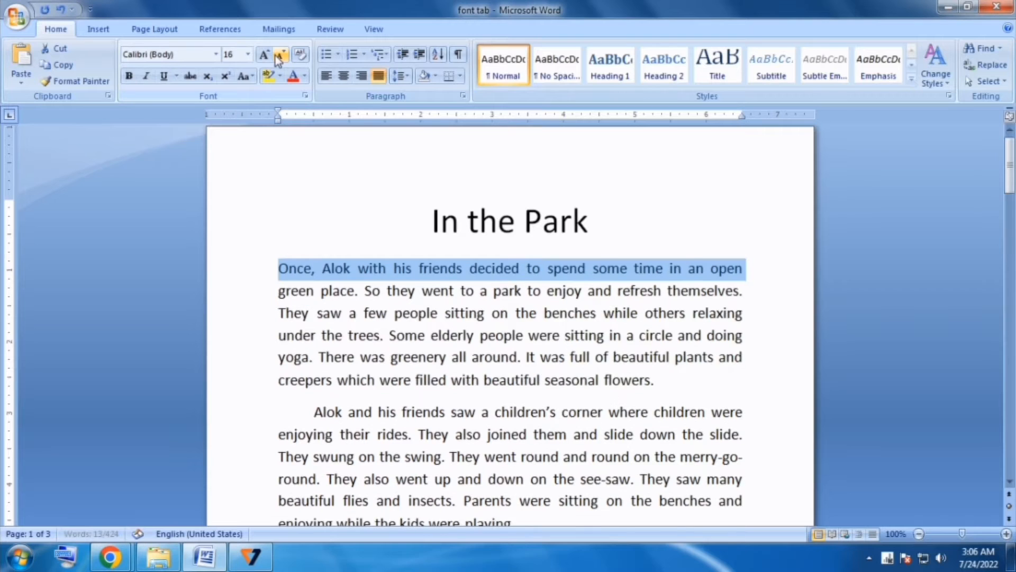
Raise the first line one size with Grow Font, return it to 16 with Shrink Font, and deselect it.
left_click(247, 55)
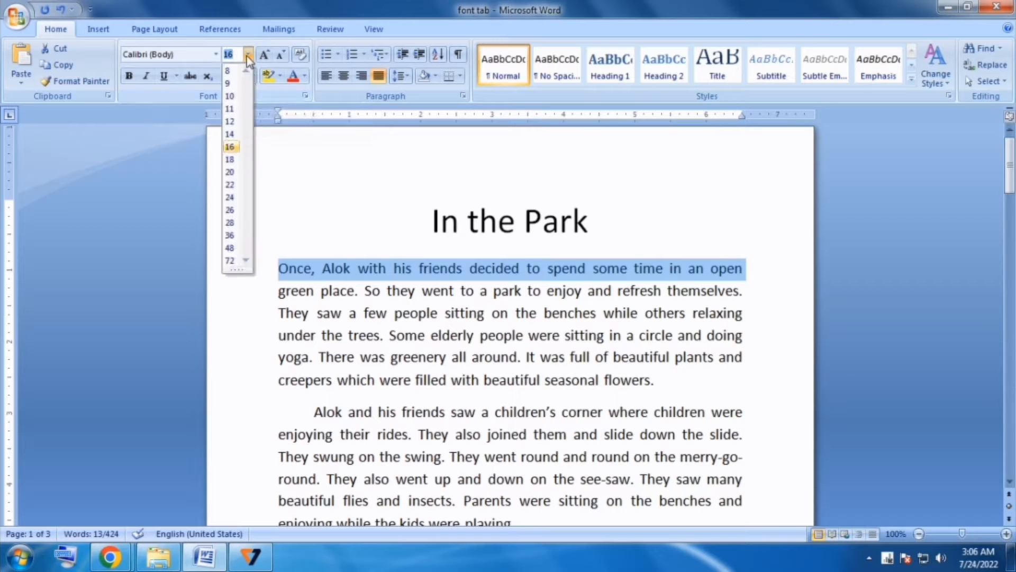
left_click(264, 55)
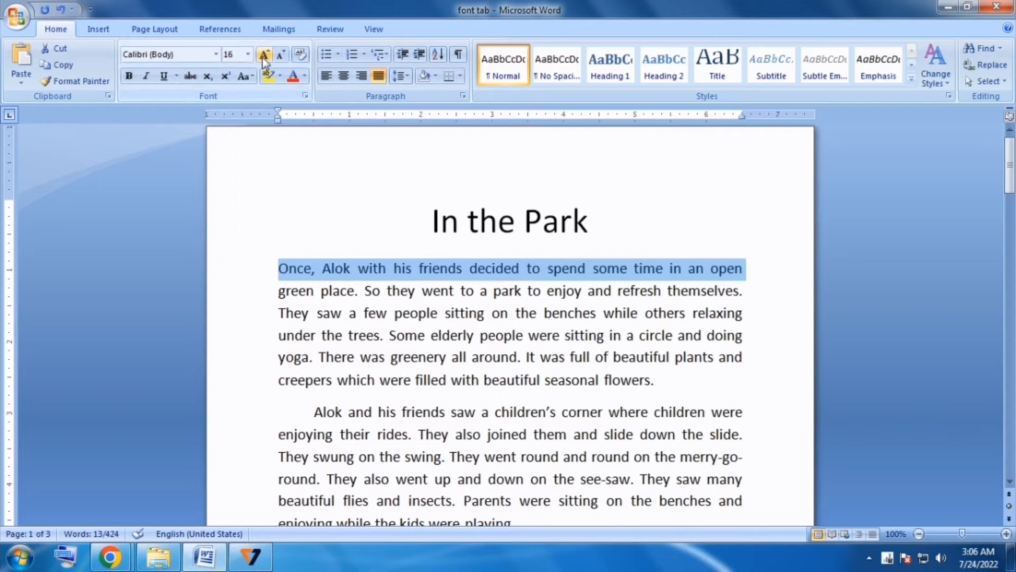
left_click(264, 54)
left_click(281, 54)
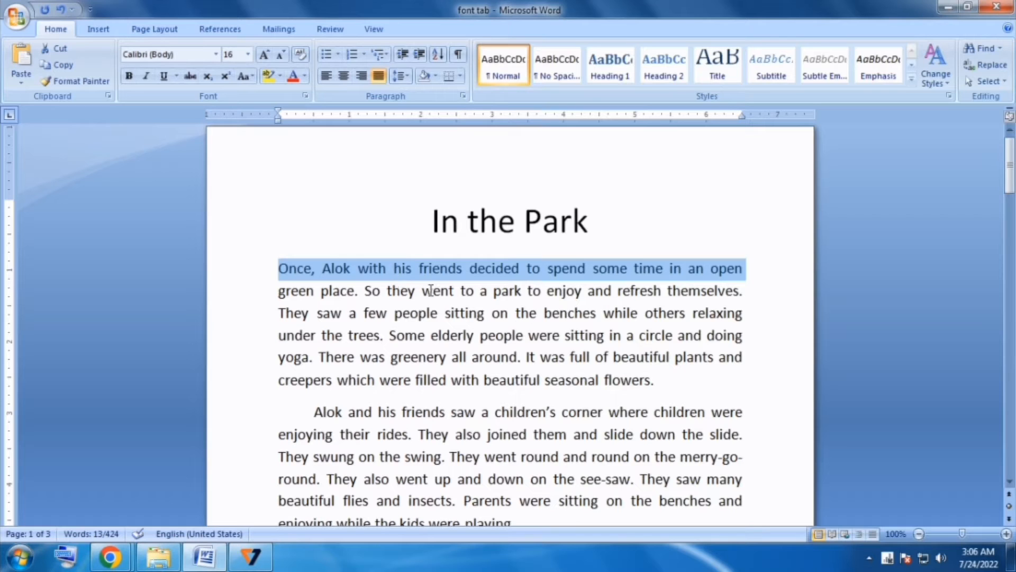
left_click(388, 280)
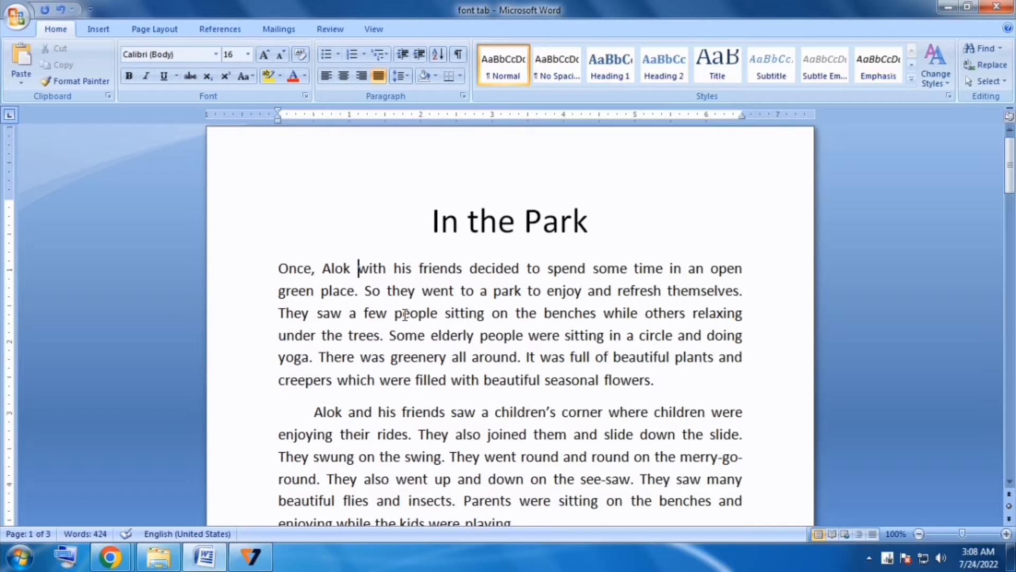
Make the title "In the Park" bold and deselect it.
left_click(433, 222)
left_click_drag(433, 222, 560, 211)
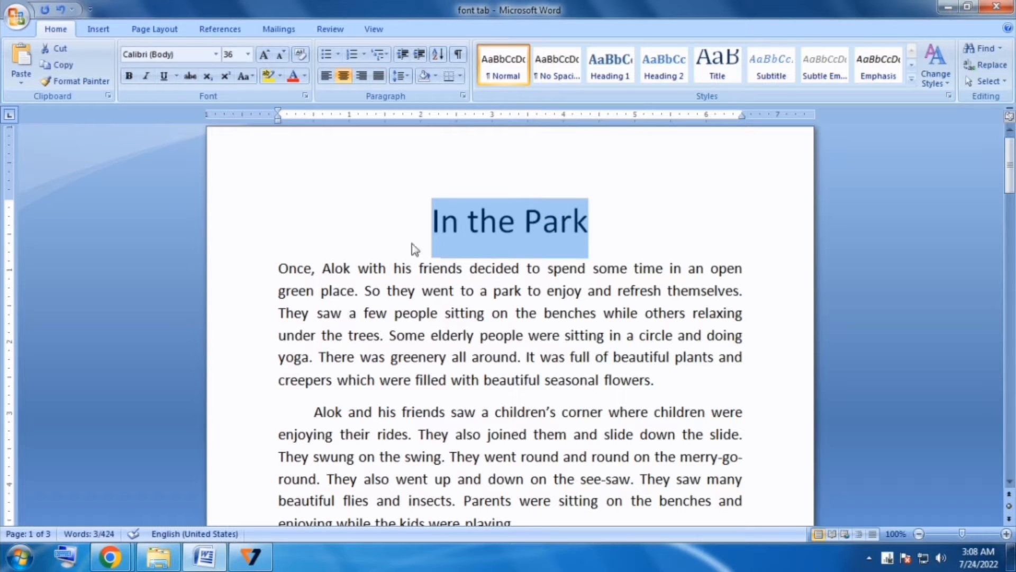
left_click(128, 77)
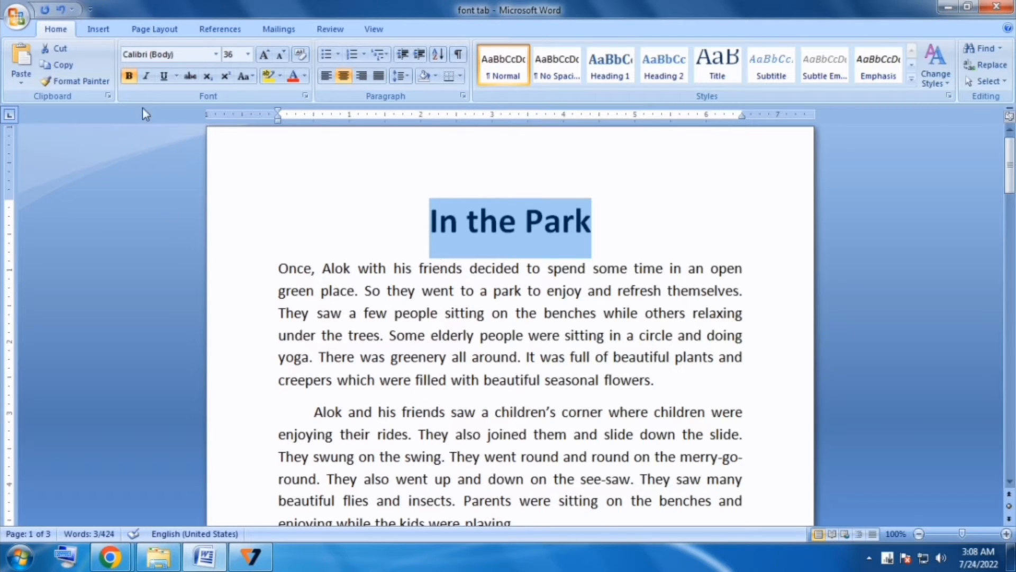
left_click(460, 315)
Italicize the title "In the Park" and deselect it.
left_click(428, 221)
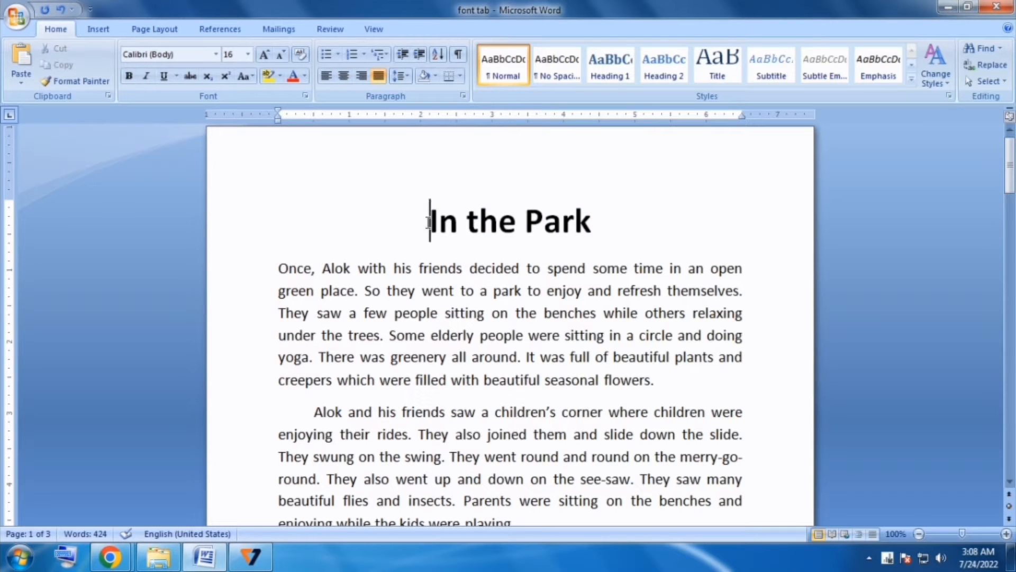
left_click_drag(429, 221, 594, 227)
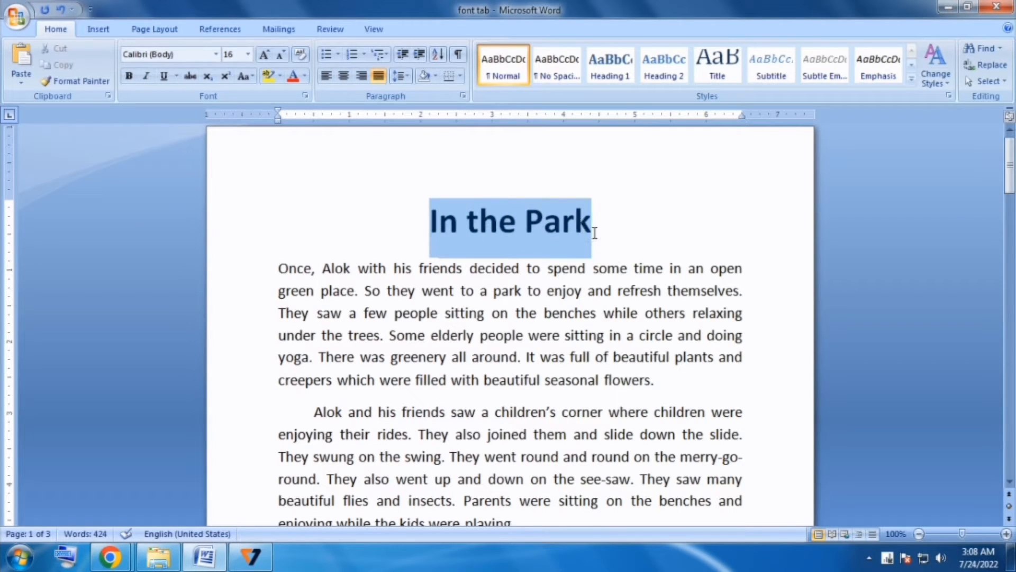
left_click(146, 79)
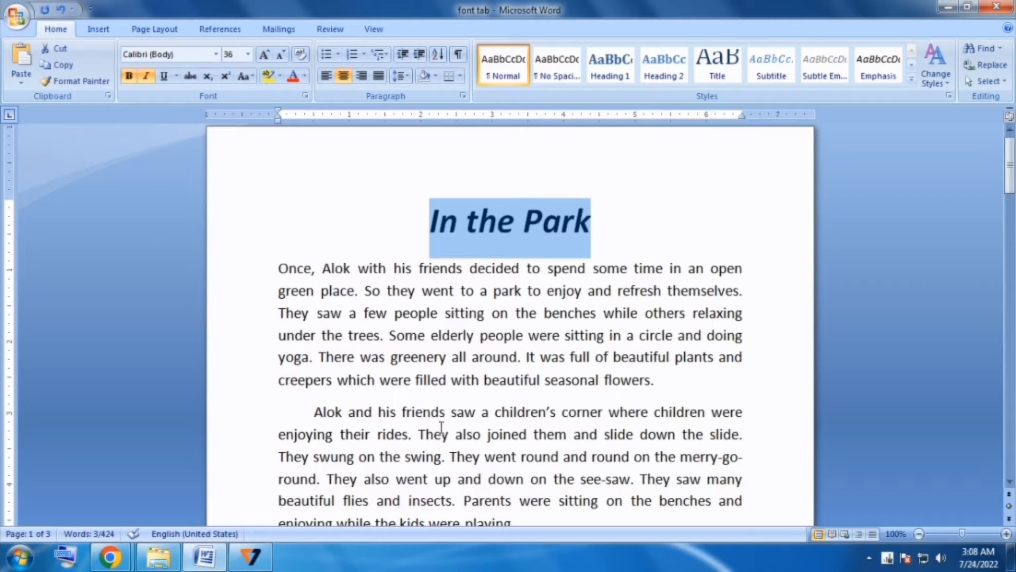
left_click(597, 366)
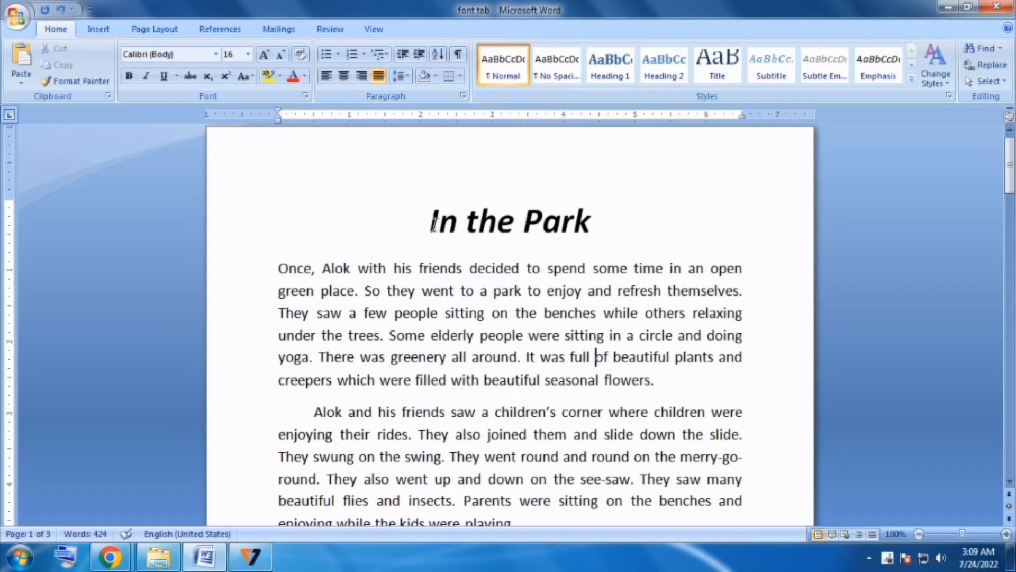
Underline the title "In the Park" and switch its underline style to a double line.
left_click_drag(430, 220, 575, 231)
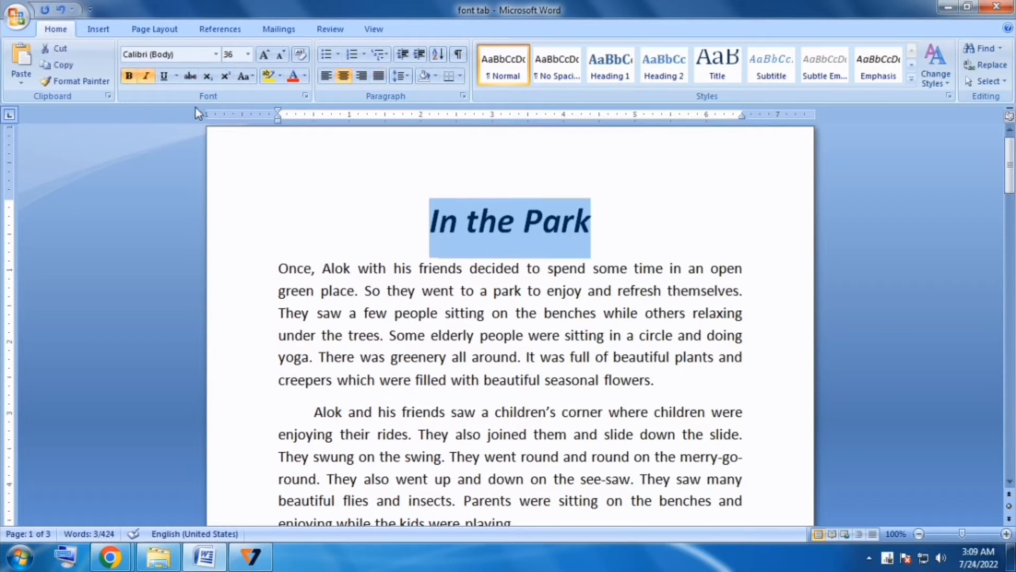
left_click(164, 79)
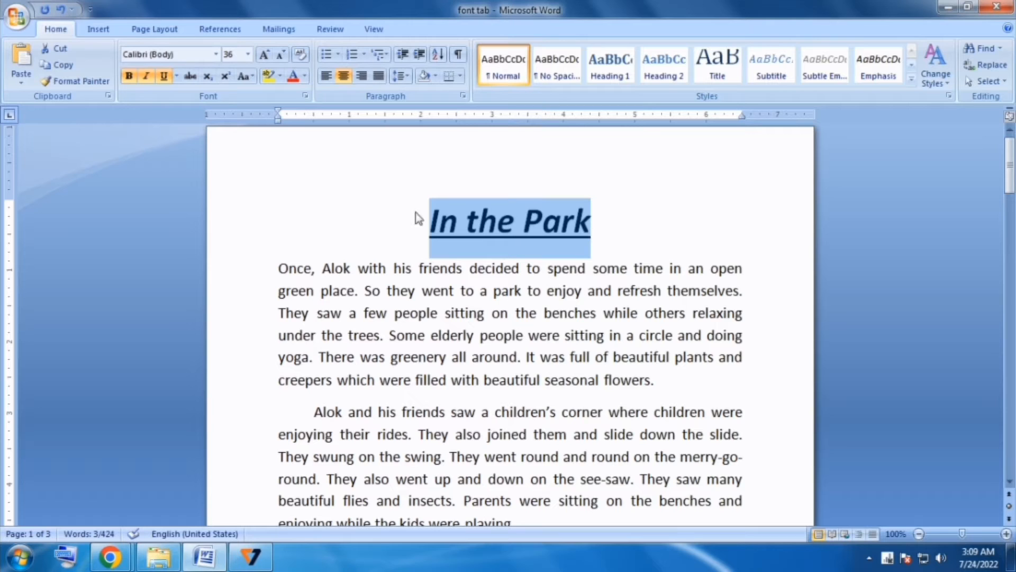
left_click(177, 77)
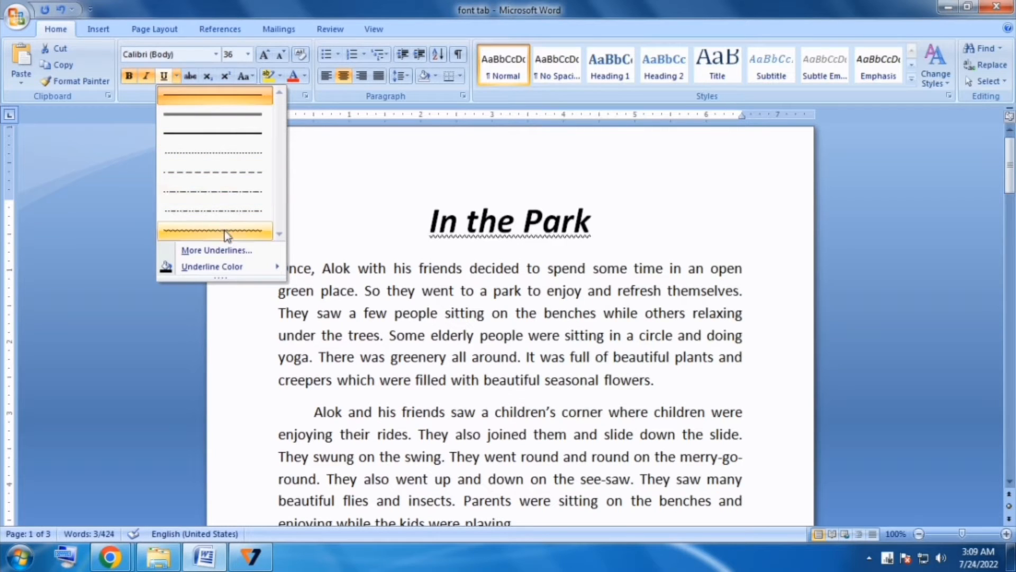
left_click(214, 115)
left_click(510, 356)
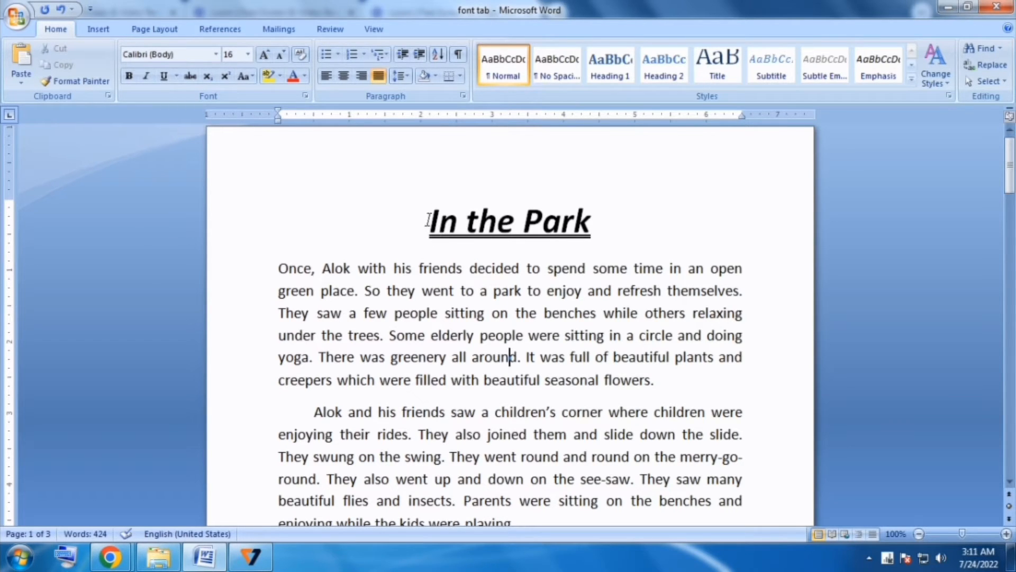
Remove the italic, bold and underline formatting from the title "In the Park".
left_click_drag(430, 220, 590, 226)
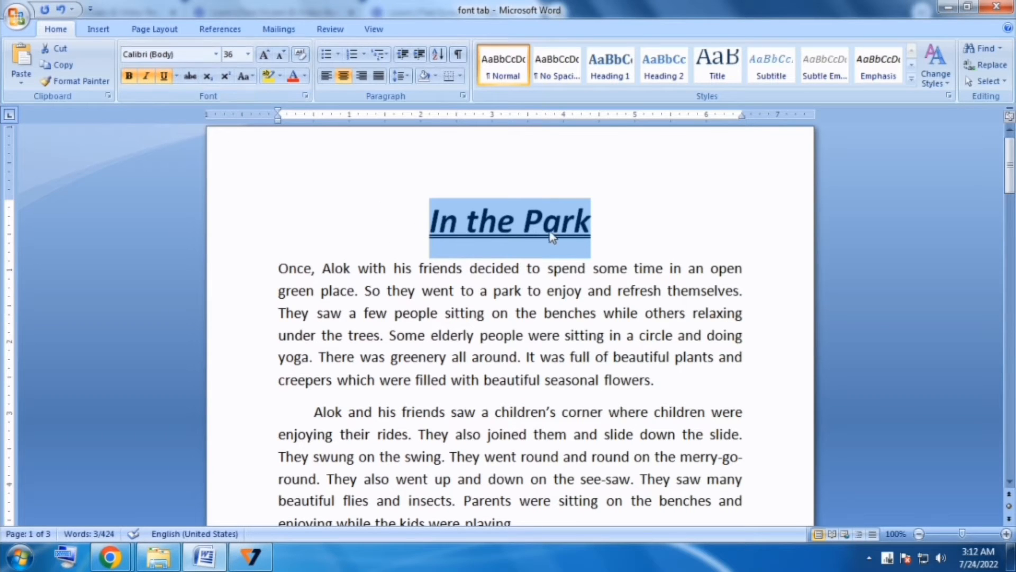
left_click(146, 77)
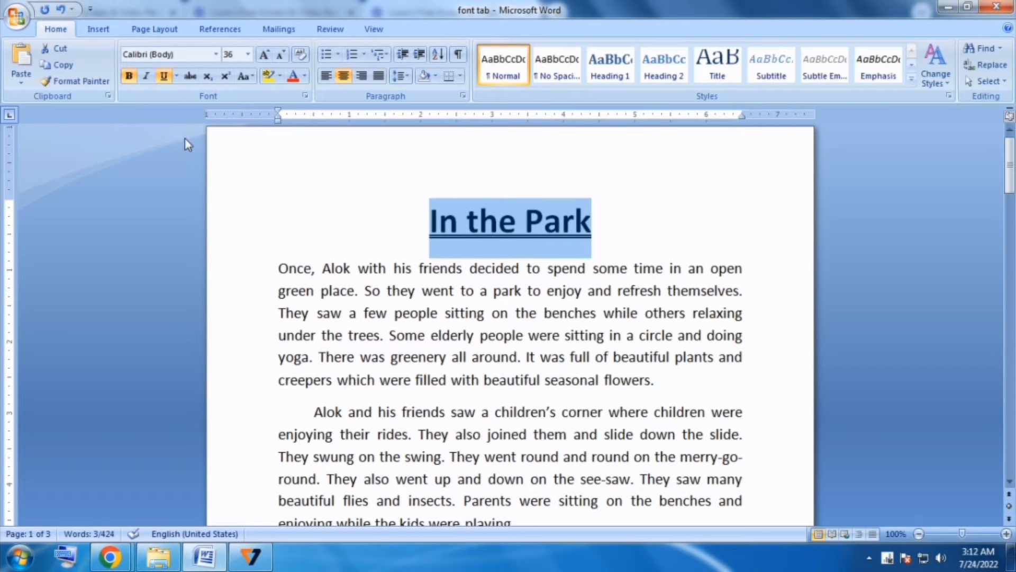
left_click(128, 77)
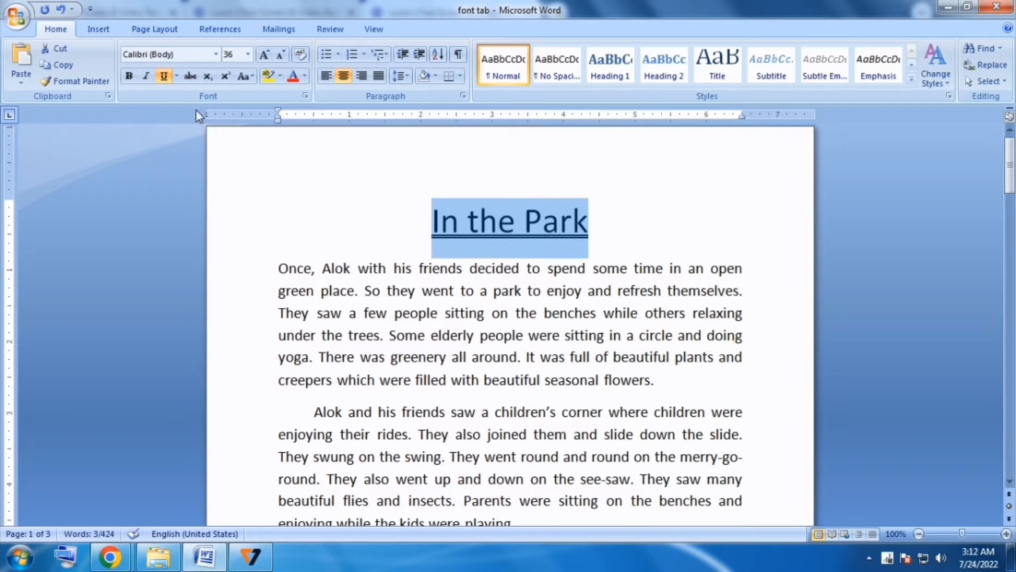
left_click(164, 77)
left_click(572, 415)
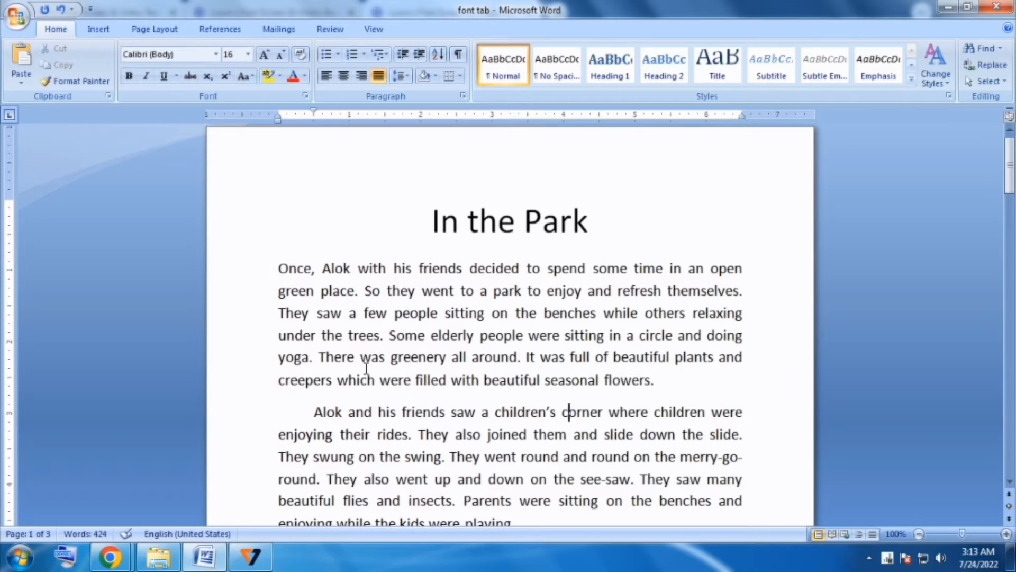
Apply strikethrough to the second line of the opening paragraph, from "green place" through "themselves.".
left_click(322, 335)
left_click(281, 292)
left_click_drag(280, 292, 684, 283)
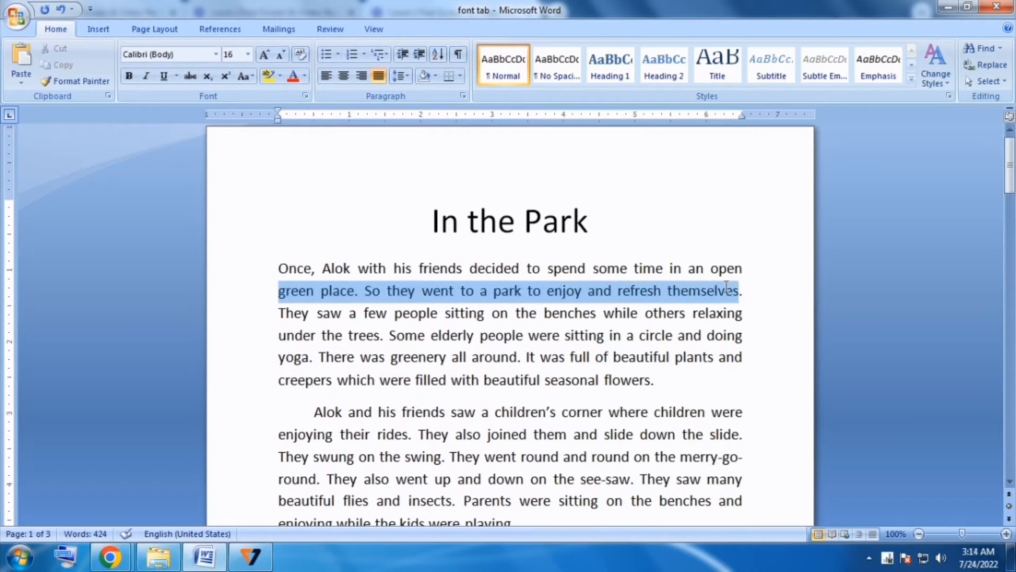
left_click_drag(741, 295, 746, 293)
left_click(188, 80)
left_click(325, 363)
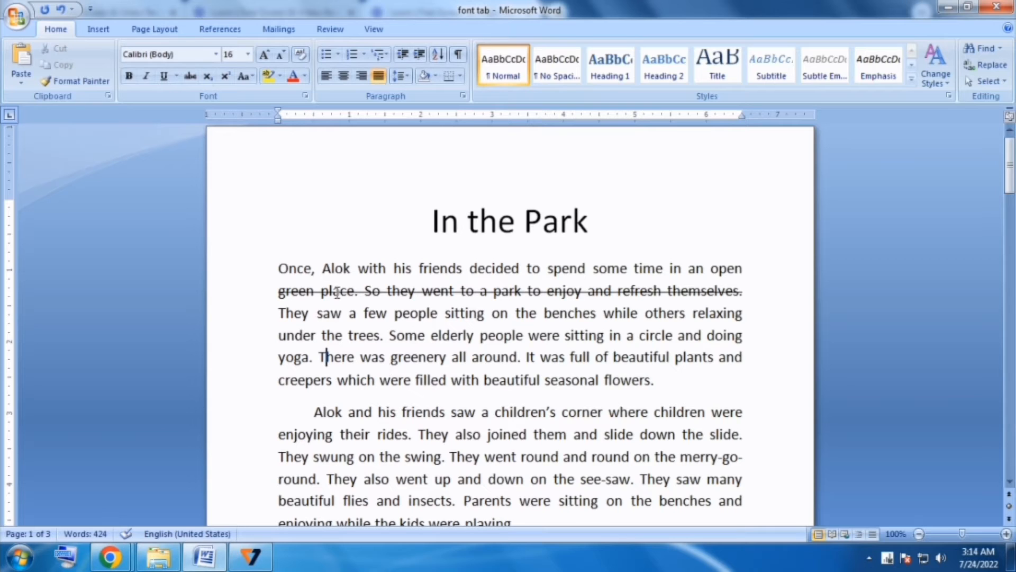
Remove the strikethrough from the second line of the opening paragraph and deselect the text.
left_click_drag(280, 291, 742, 291)
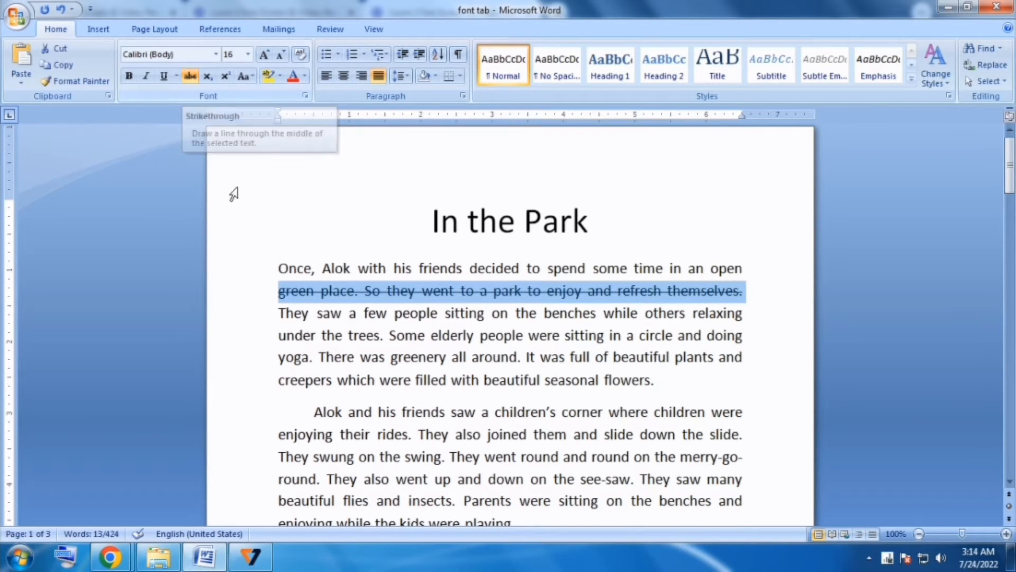
left_click(190, 77)
left_click(440, 380)
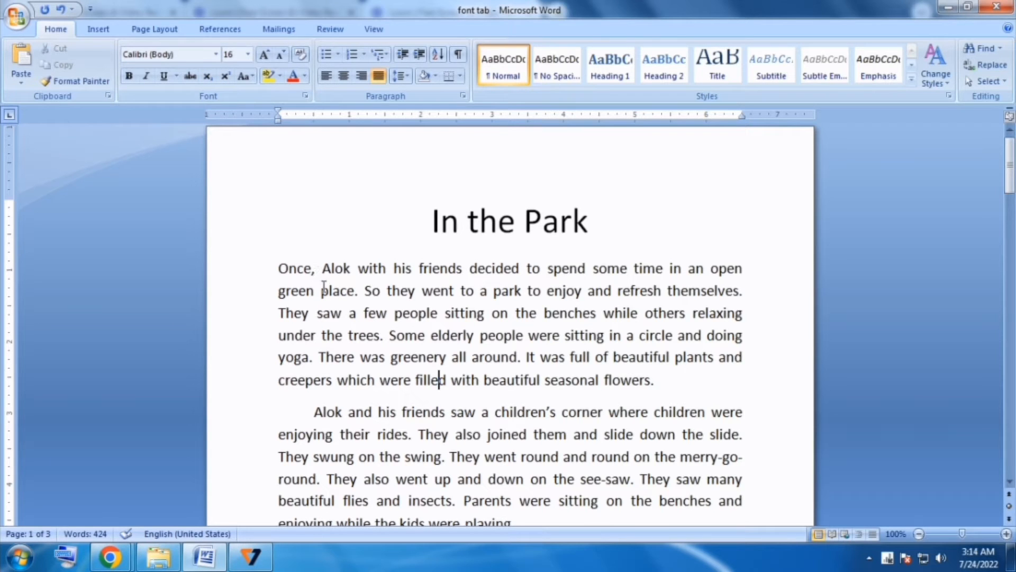
Place the insertion point below the two formula boxes on the "Use of Subscript and Superscript" page.
left_click_drag(1012, 192, 1012, 284)
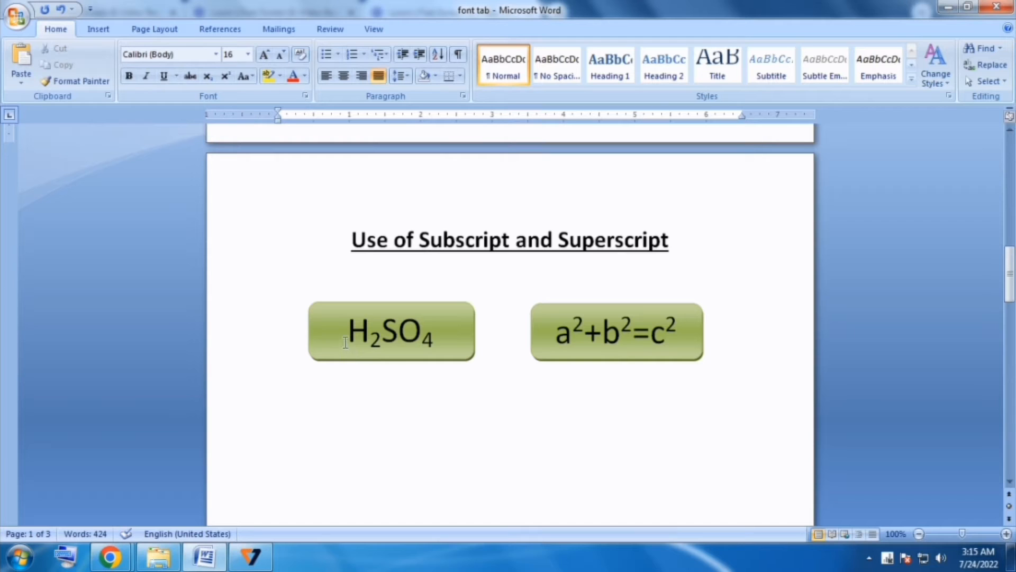
left_click(362, 421)
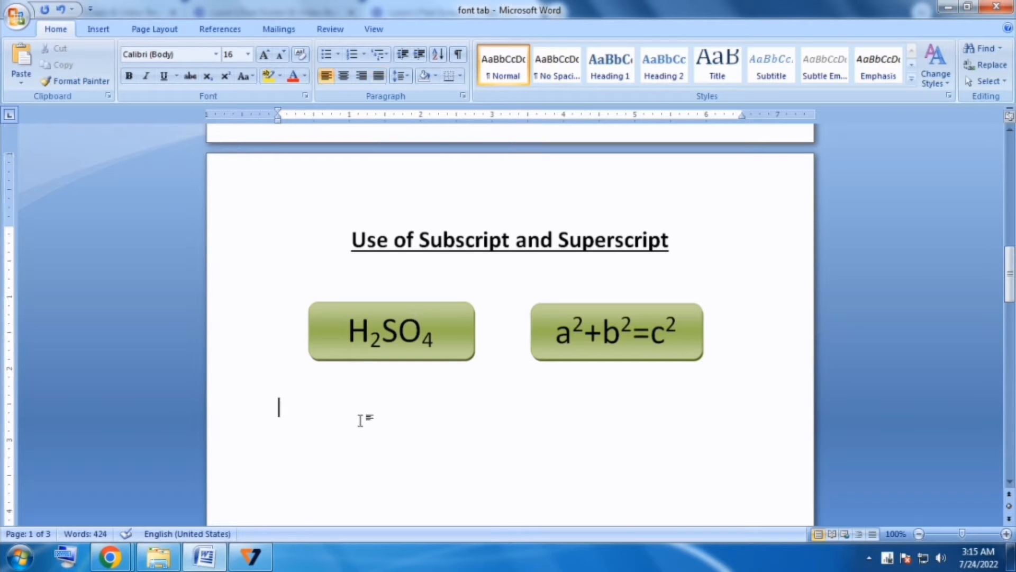
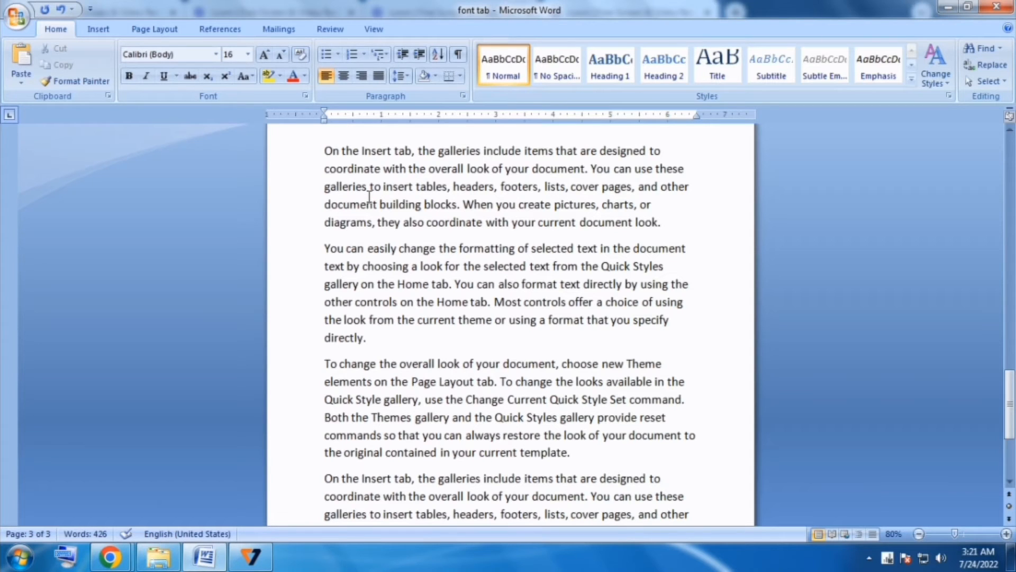
Convert the paragraph beginning "On the Insert tab", above "You can easily change the formatting", to lowercase.
left_click(246, 76)
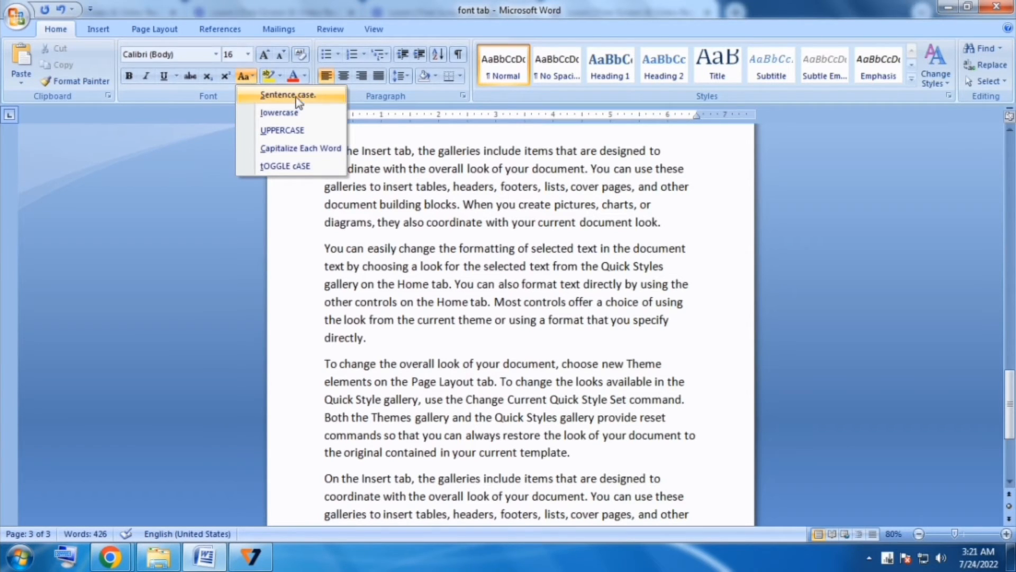
left_click(421, 197)
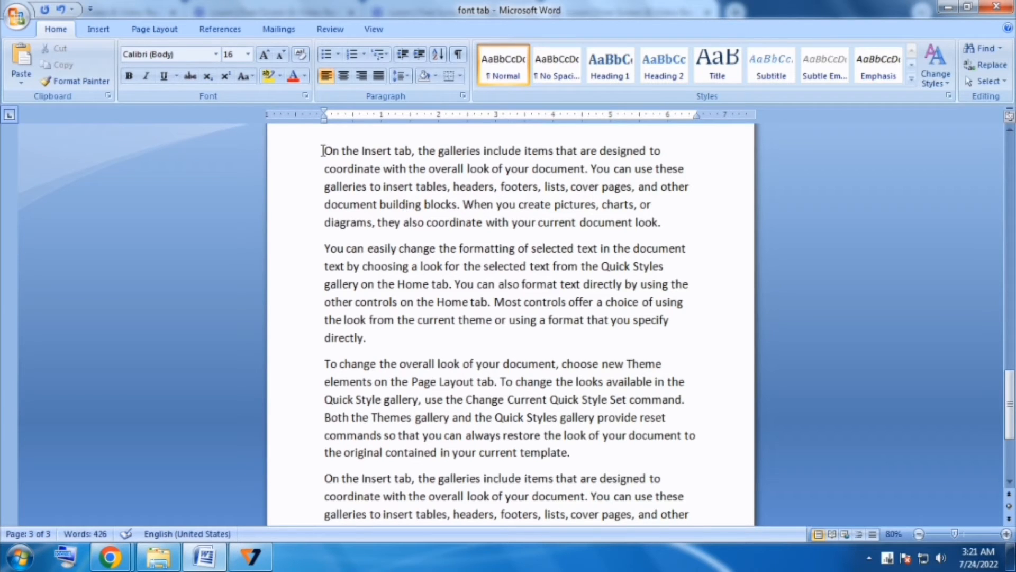
left_click_drag(324, 152, 658, 220)
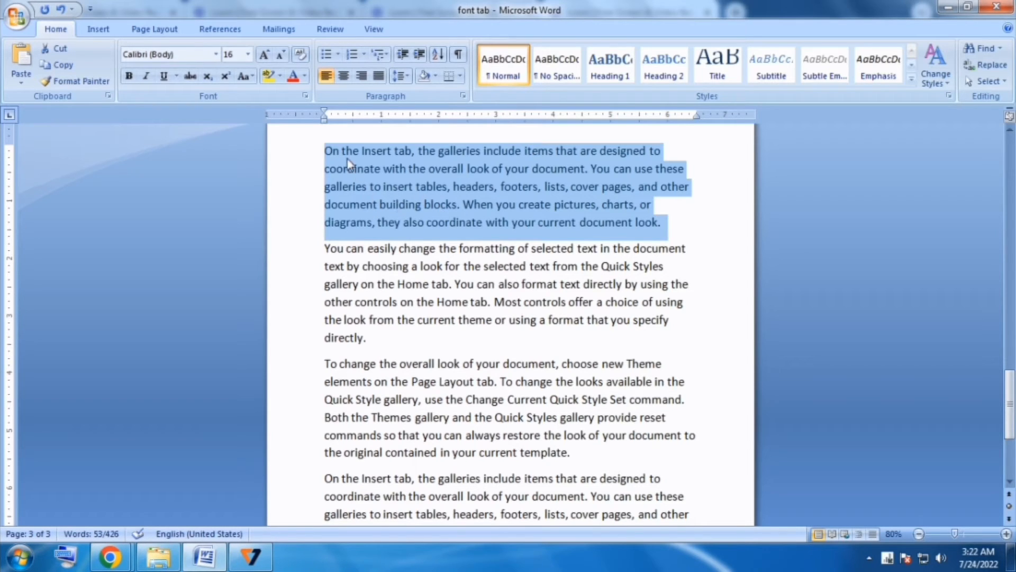
left_click(324, 152)
left_click_drag(324, 152, 689, 219)
left_click(252, 78)
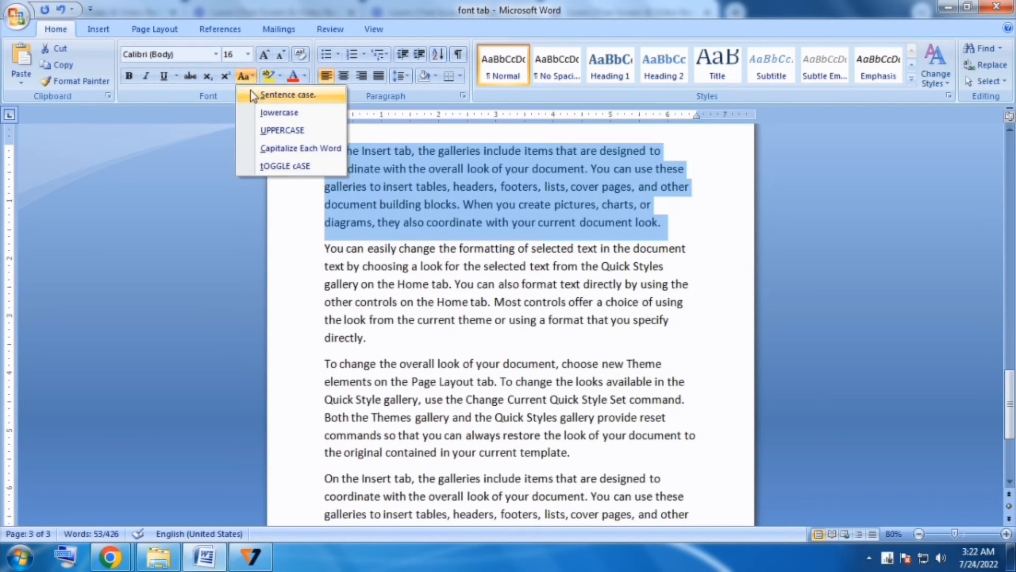
left_click(289, 115)
left_click(430, 302)
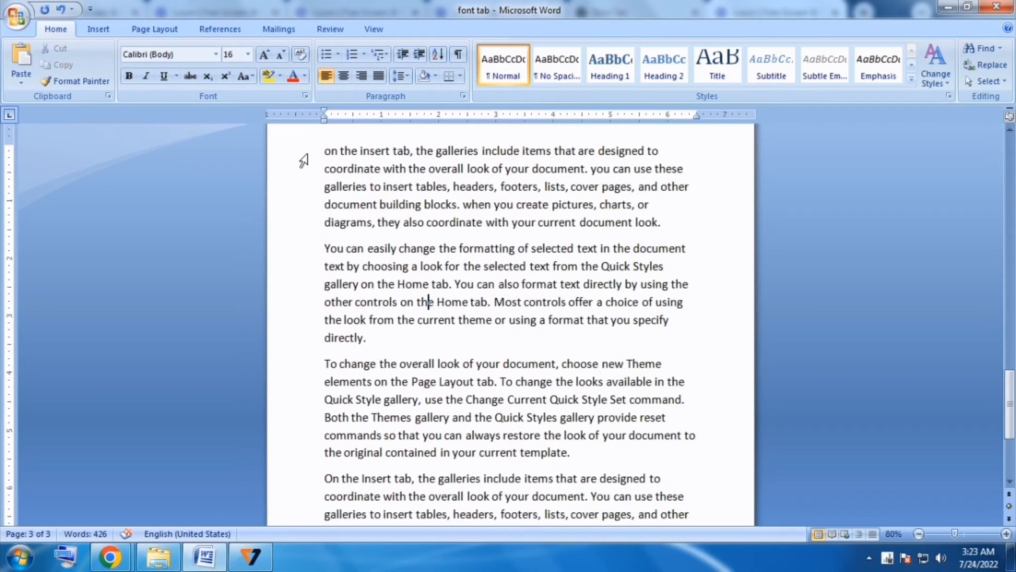
left_click_drag(324, 151, 668, 229)
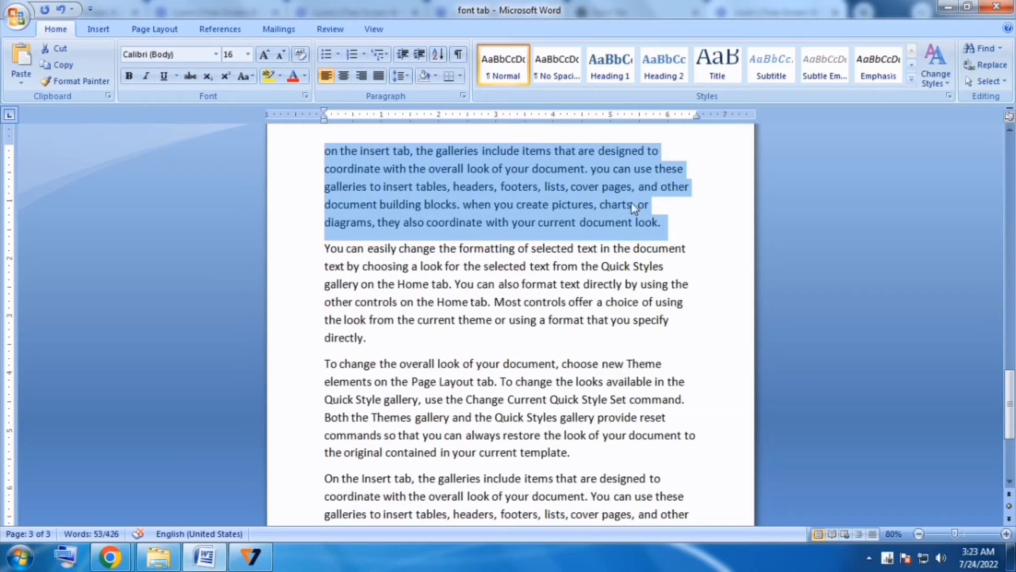
left_click(696, 224)
left_click(246, 75)
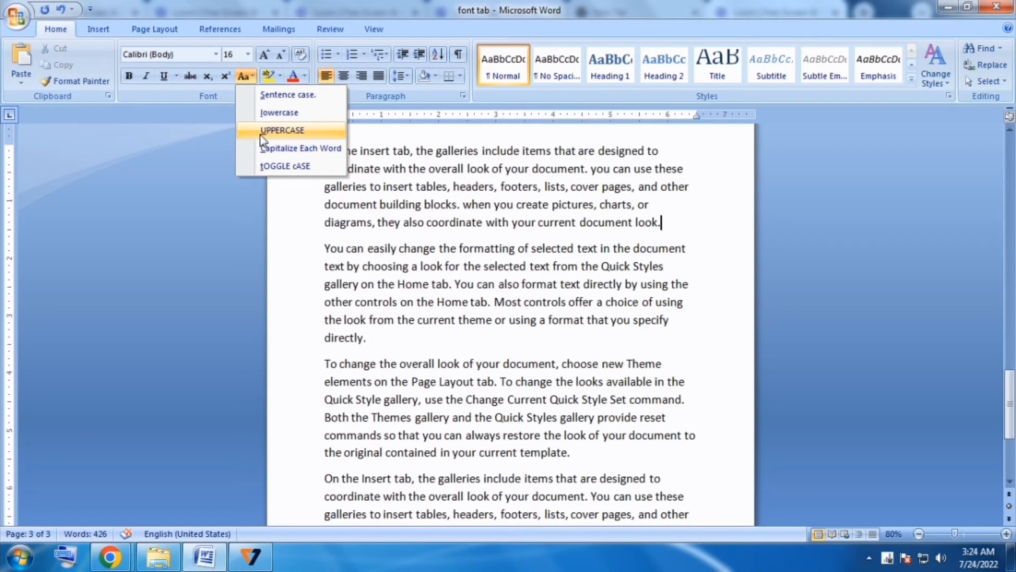
left_click(411, 169)
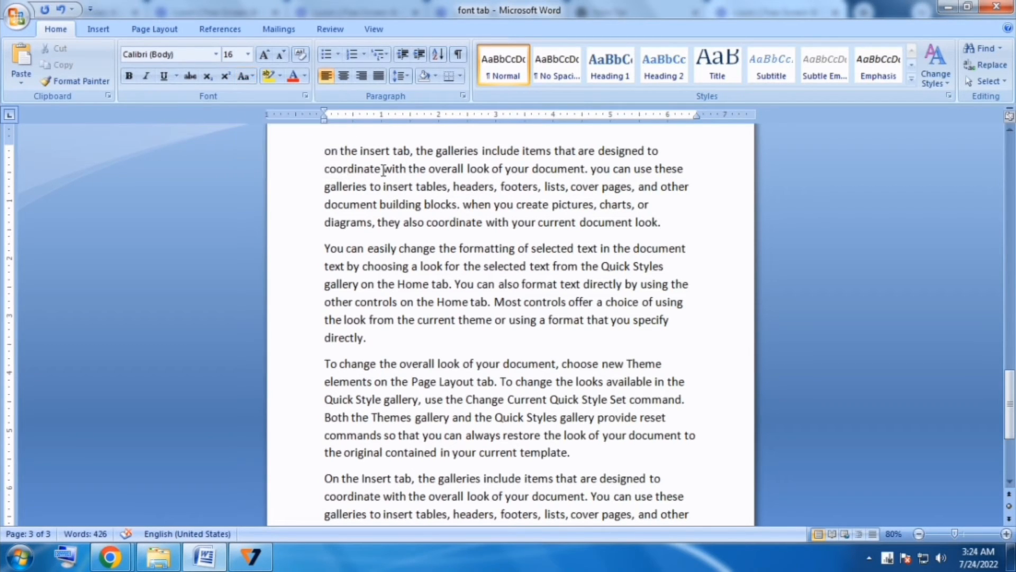
left_click_drag(327, 248, 391, 339)
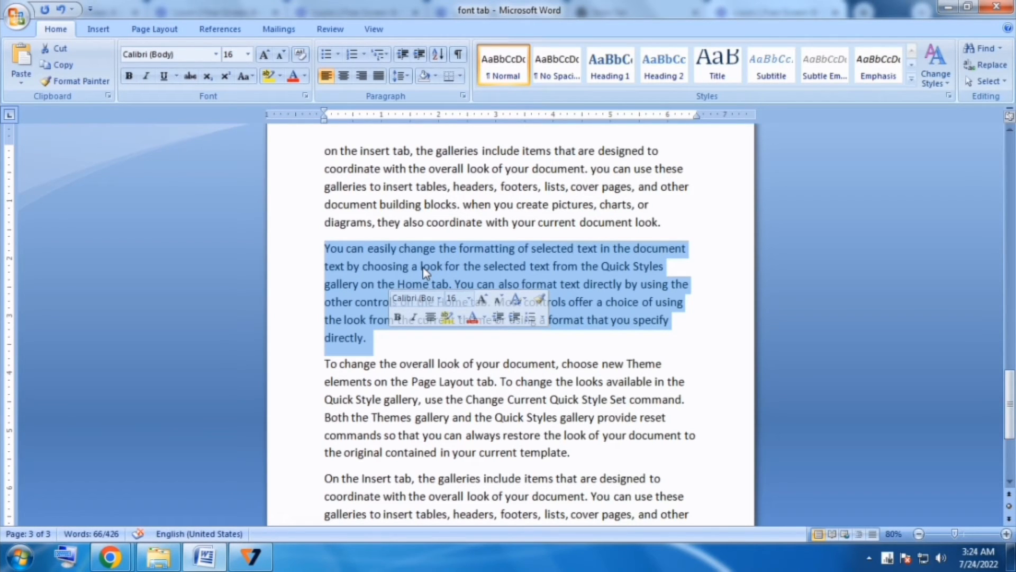
left_click(615, 347)
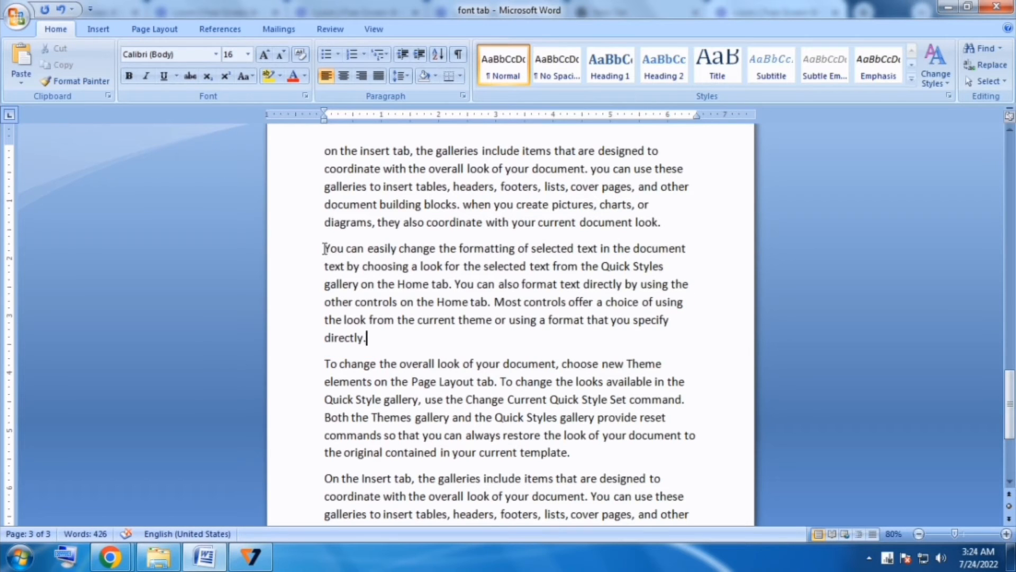
Convert the paragraph beginning "You can easily change the formatting" to uppercase and deselect it.
left_click_drag(325, 249, 375, 343)
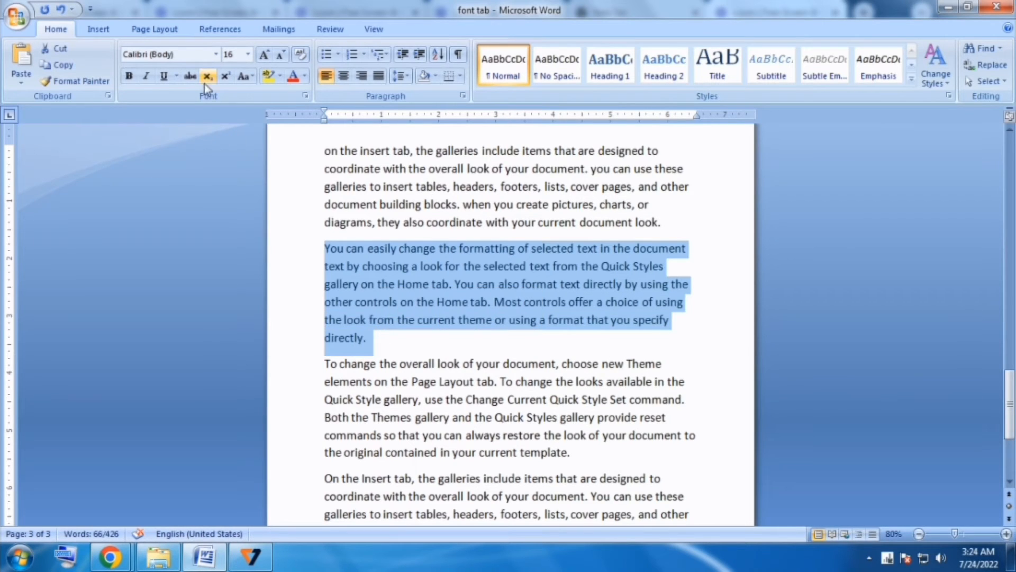
left_click(250, 76)
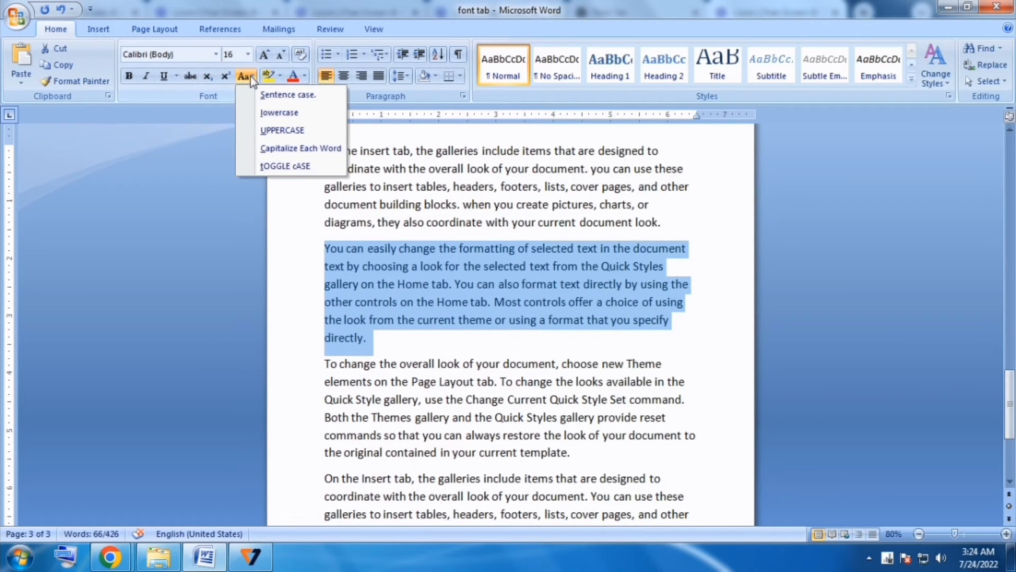
left_click(290, 131)
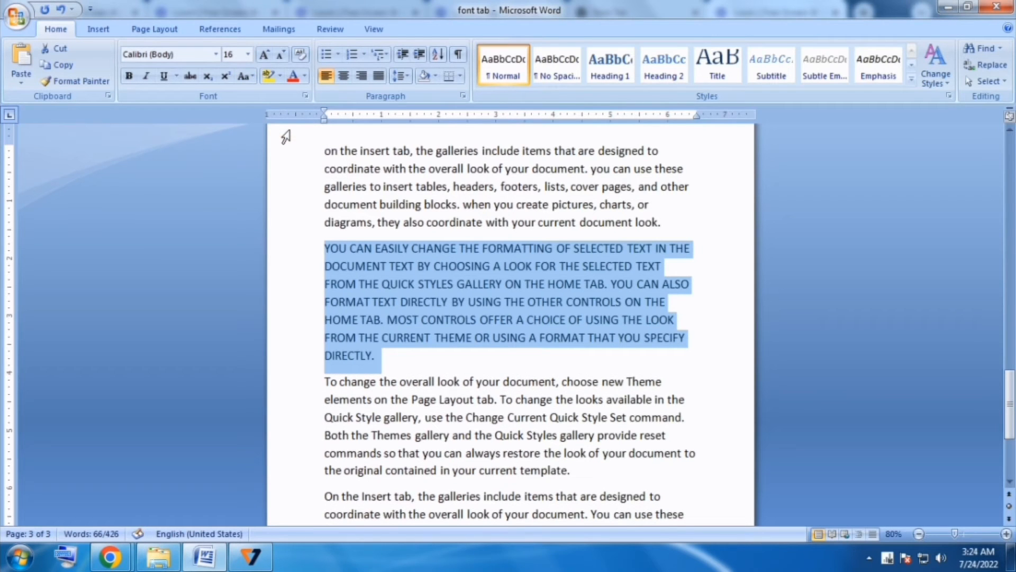
left_click(405, 360)
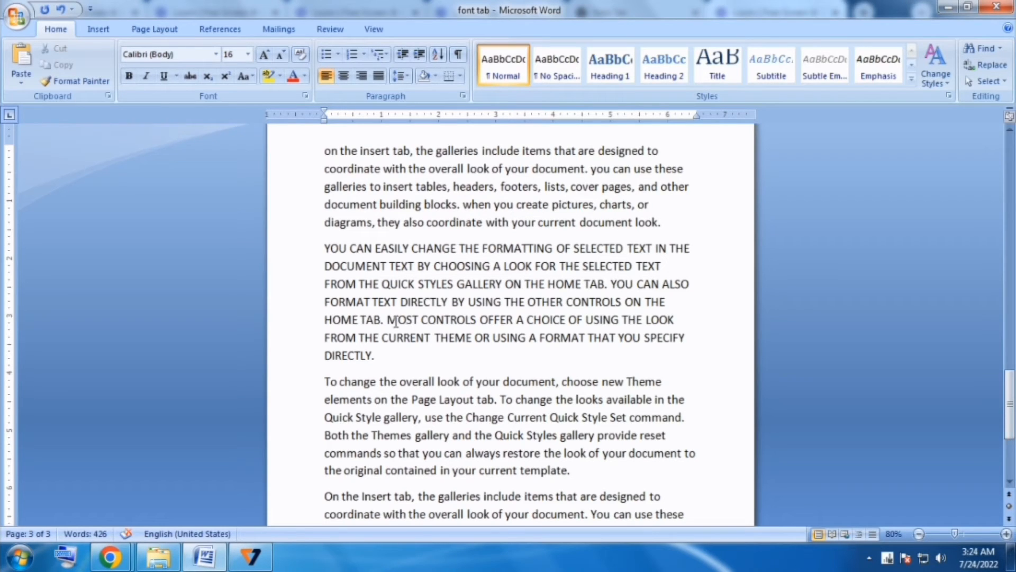
Apply Capitalize Each Word to the paragraph beginning "To change the overall look" and deselect it.
left_click(247, 76)
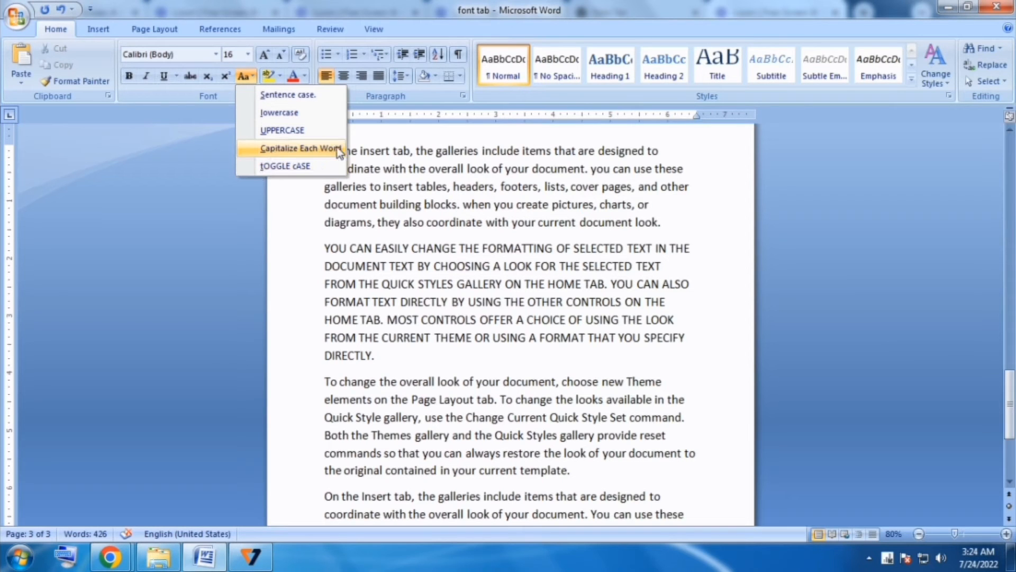
scroll(961, 354, "down", 2)
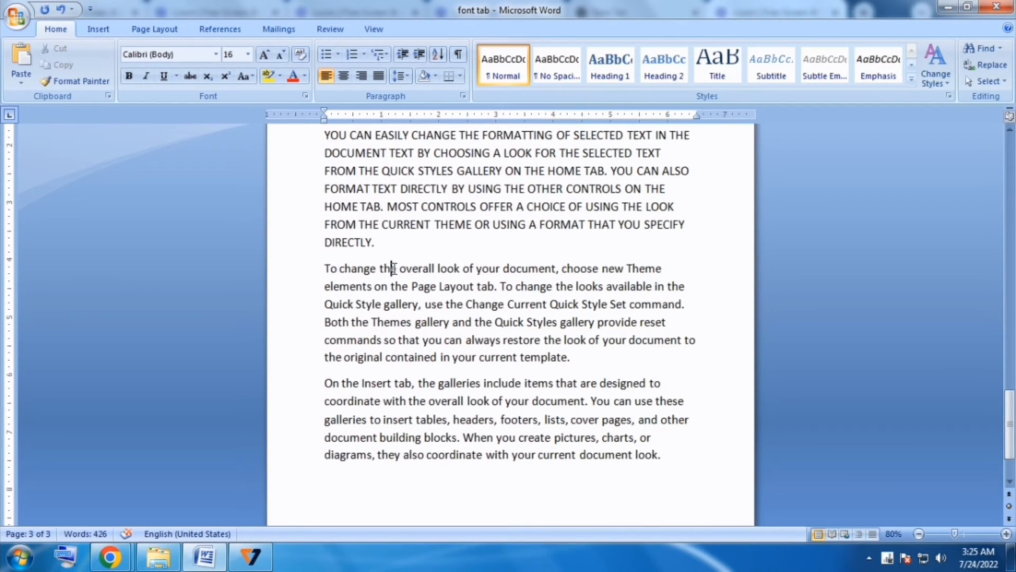
left_click(413, 269)
left_click_drag(320, 266, 577, 360)
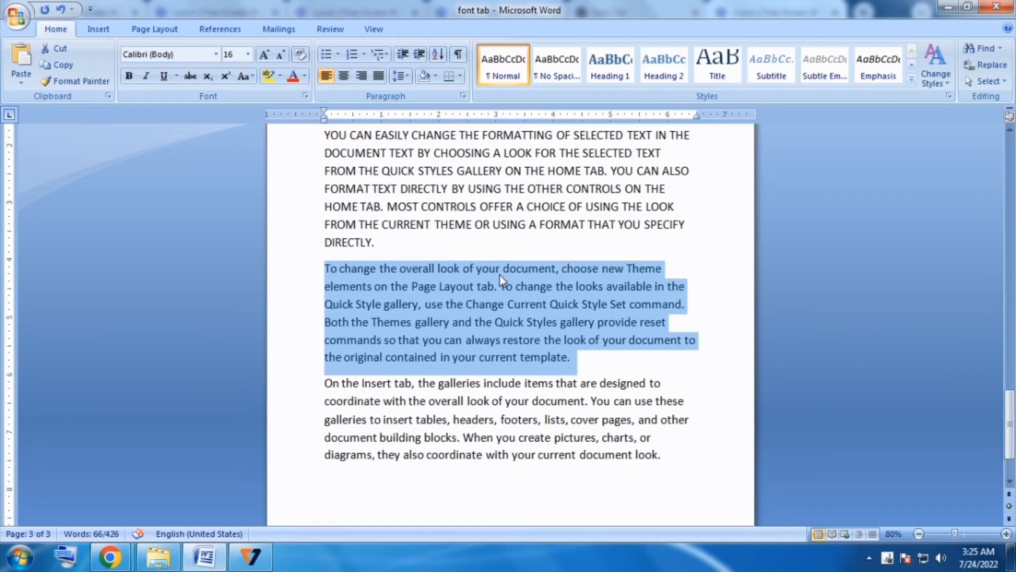
left_click(592, 369)
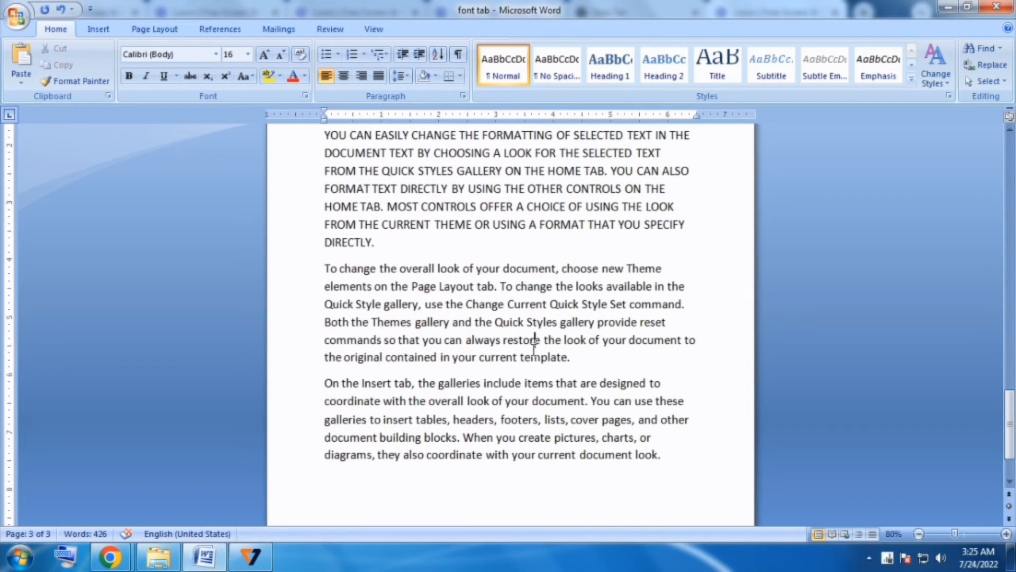
left_click_drag(325, 269, 586, 361)
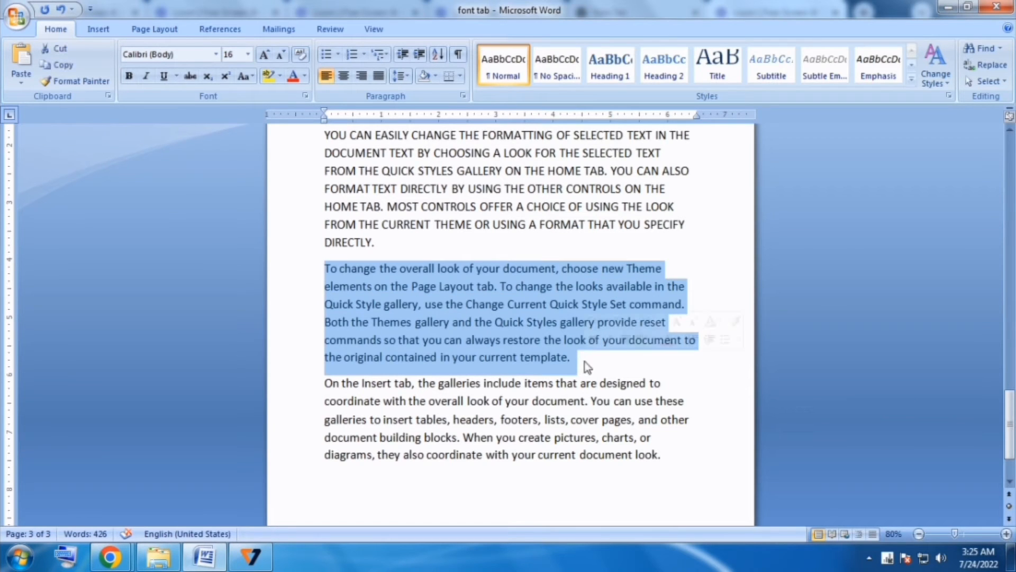
left_click(247, 78)
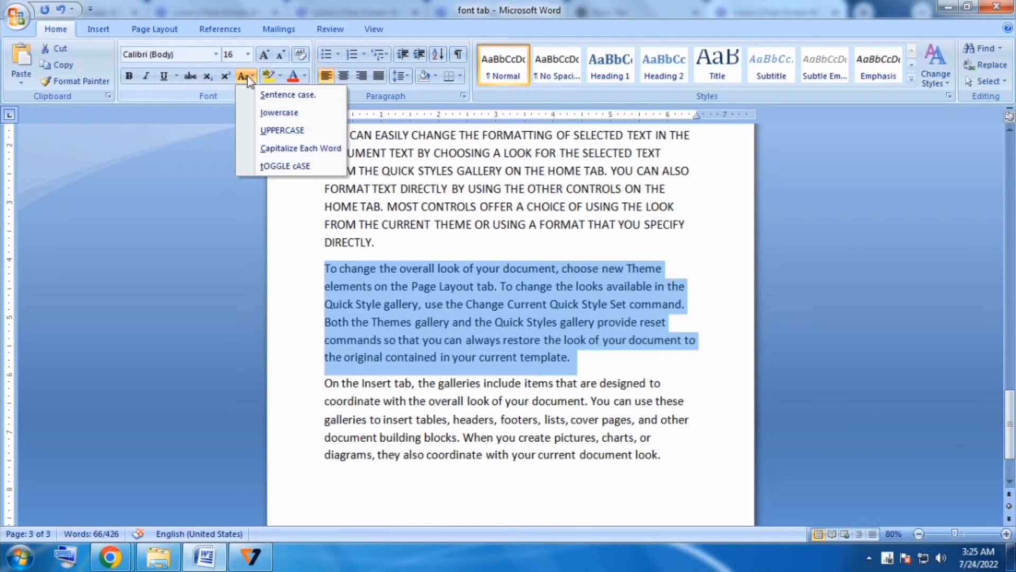
left_click(322, 150)
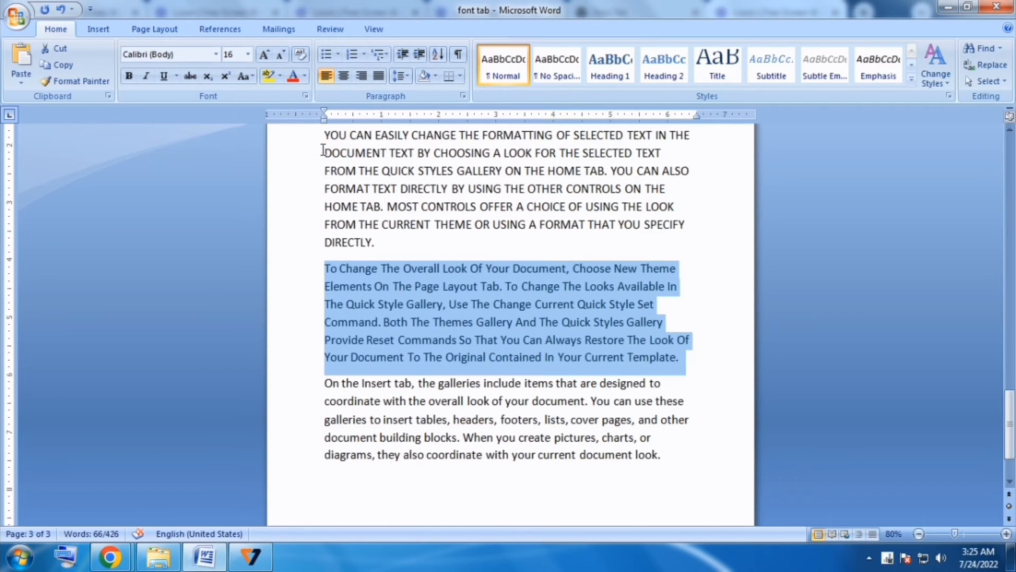
left_click(446, 304)
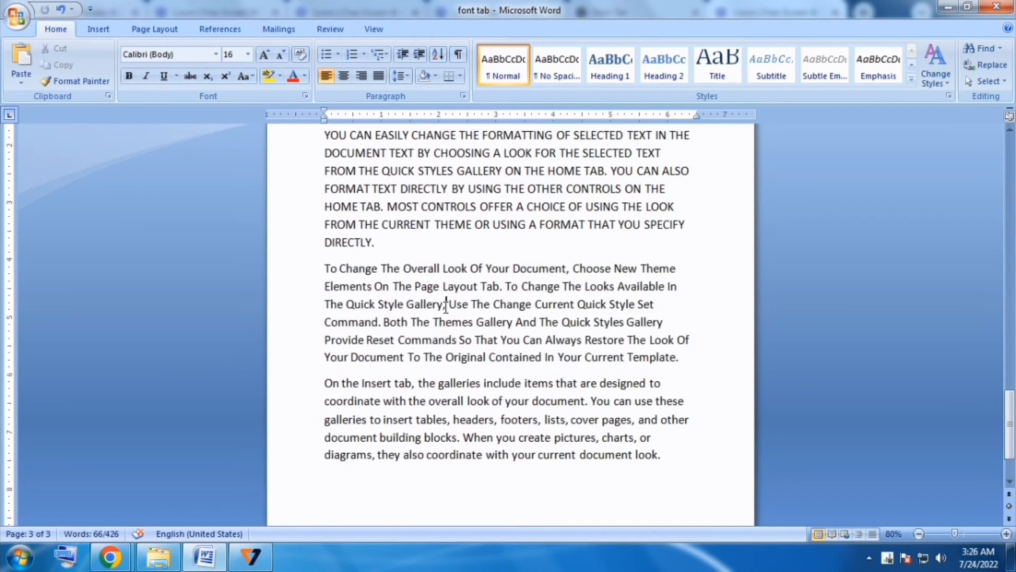
Examine the initial letters of the words in the paragraph beginning "To Change The Overall Look".
left_click(340, 268)
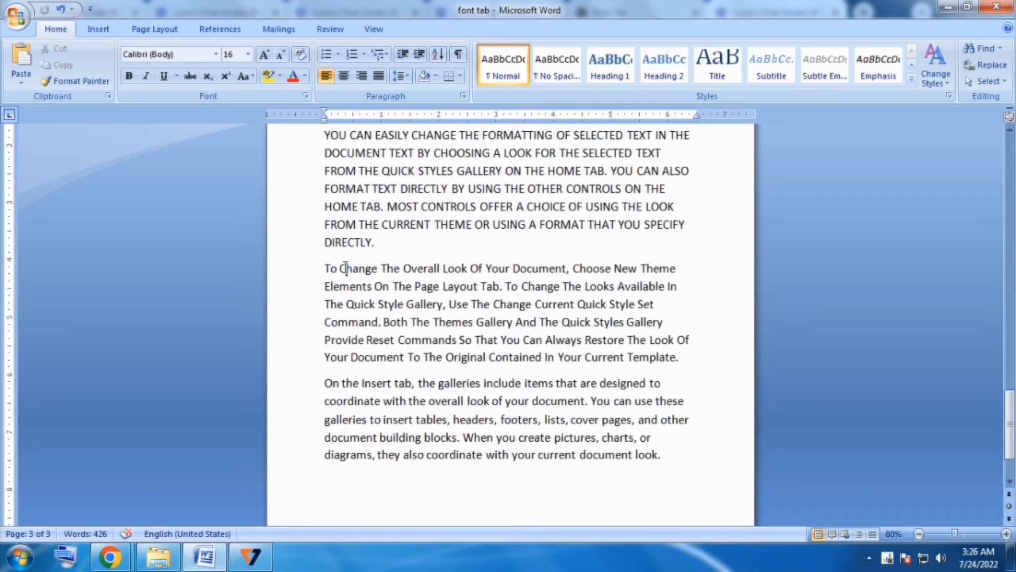
left_click(386, 267)
left_click(401, 268)
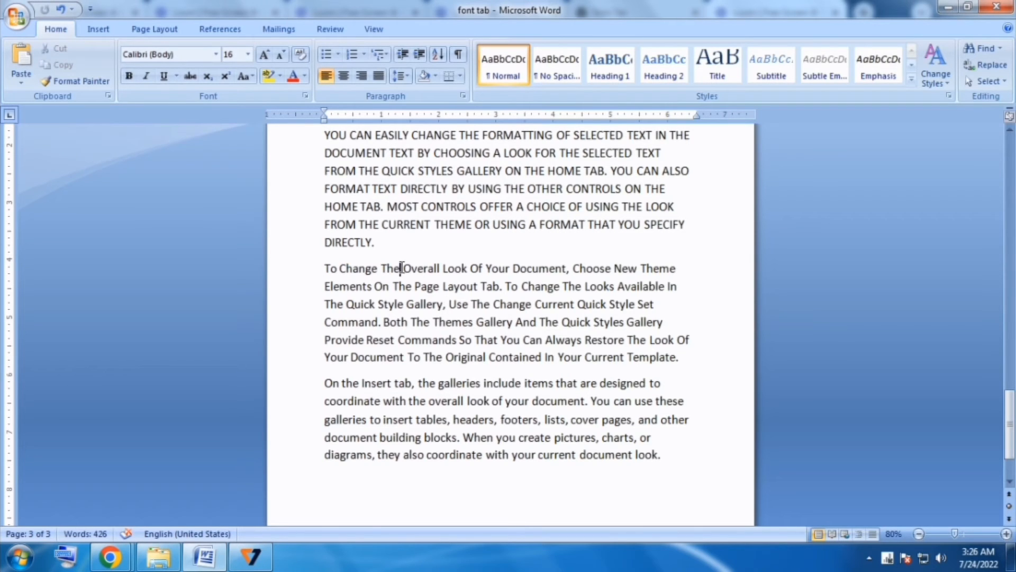
left_click(455, 269)
left_click(500, 269)
left_click(540, 269)
left_click(330, 286)
left_click(418, 272)
left_click(245, 76)
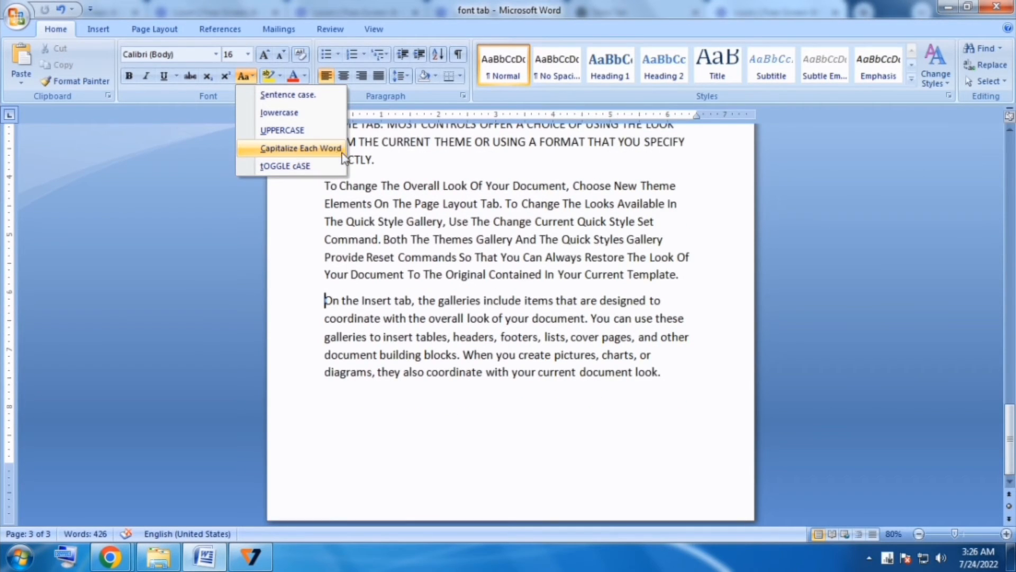
left_click(342, 152)
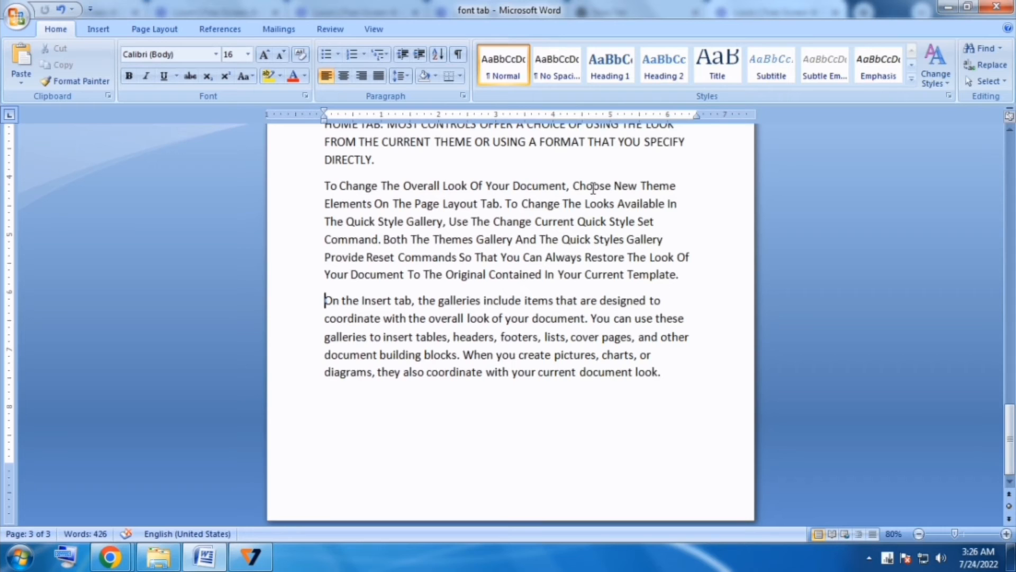
left_click(244, 76)
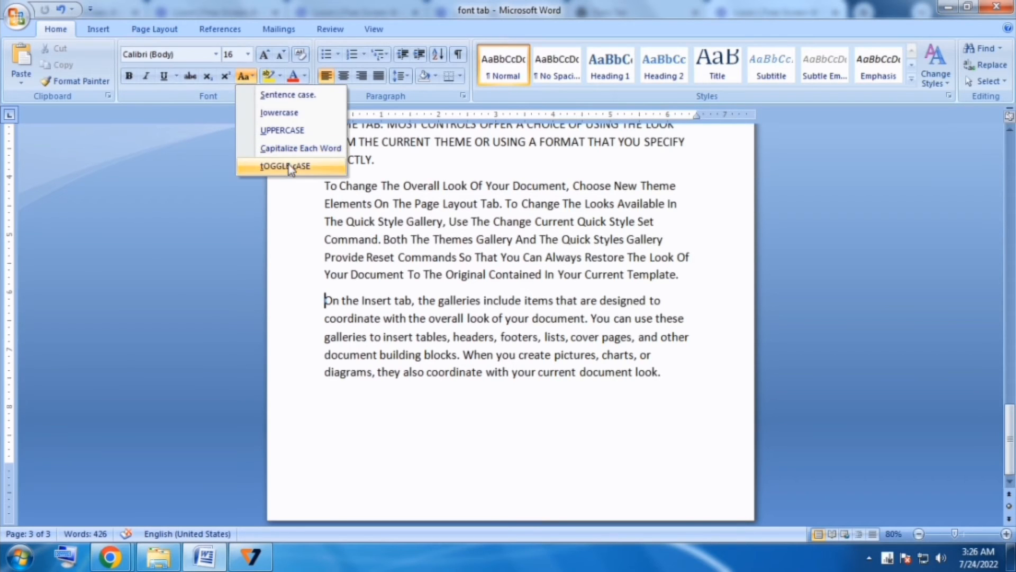
left_click(330, 302)
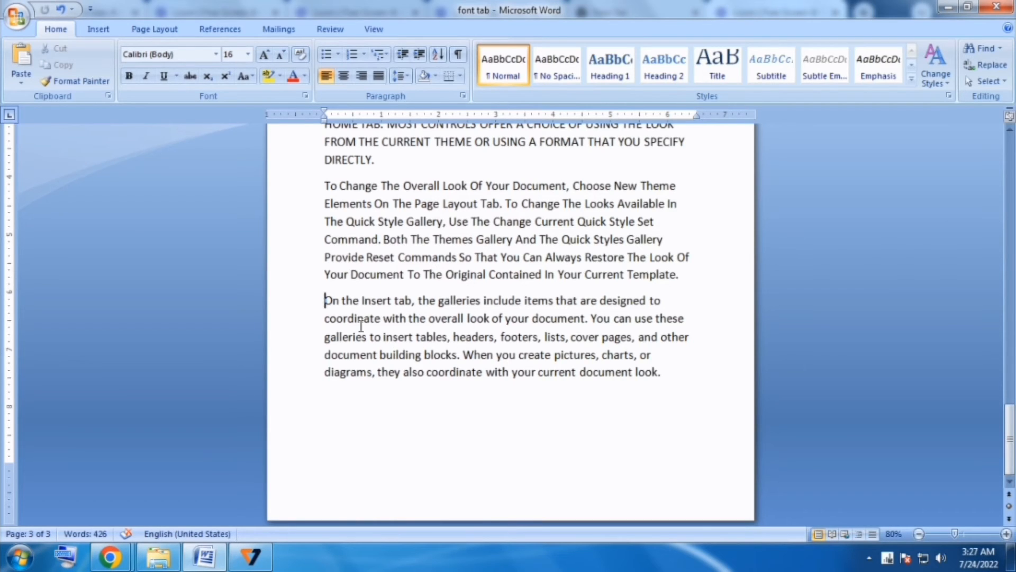
left_click_drag(324, 300, 395, 301)
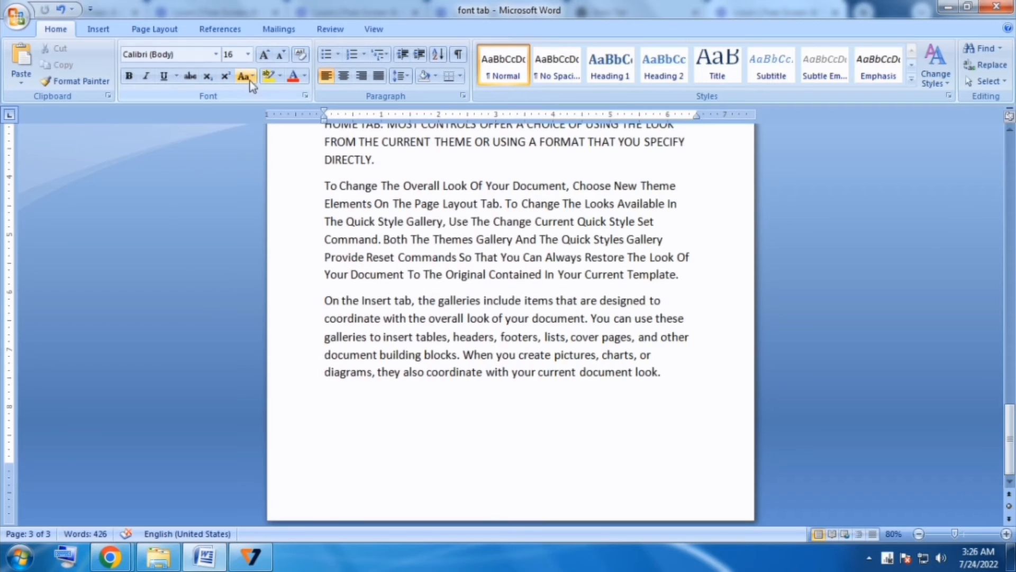
left_click(246, 76)
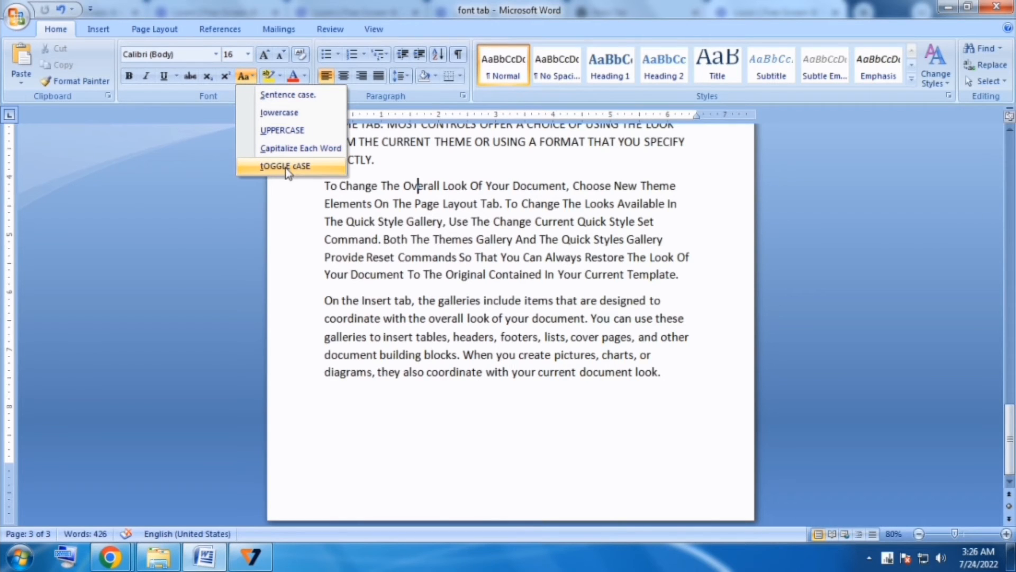
left_click(325, 301)
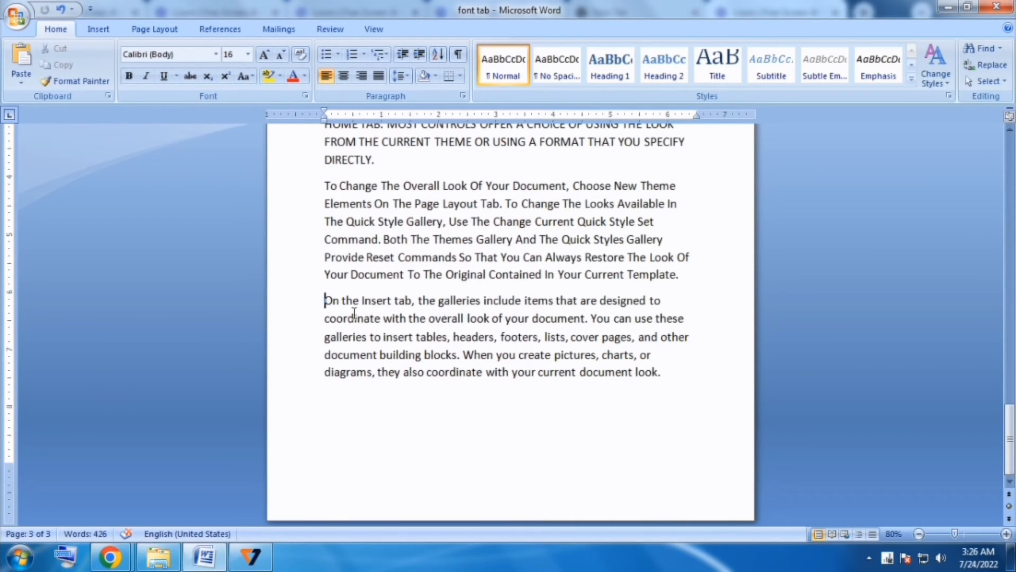
left_click(243, 76)
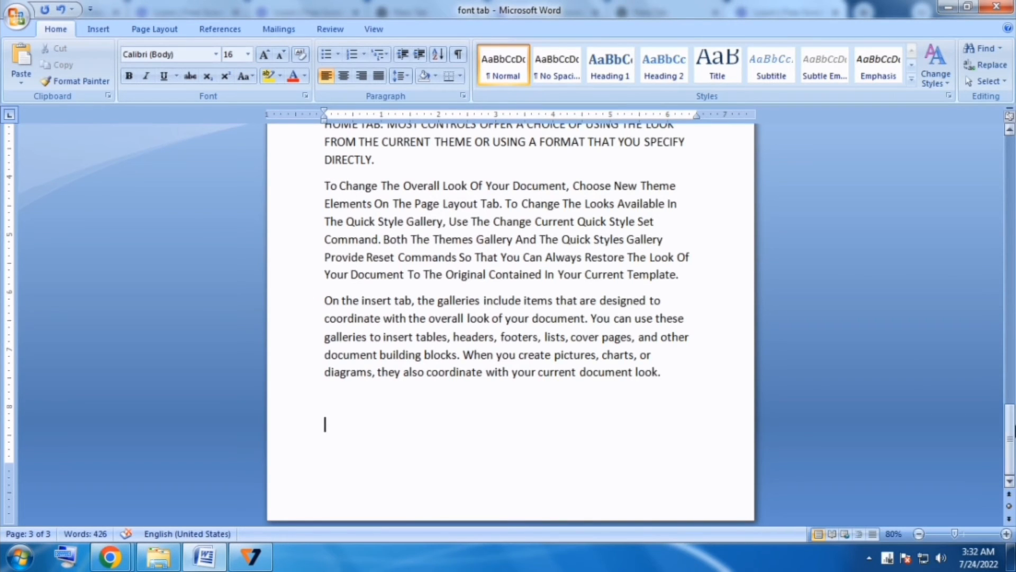
Apply Toggle Case to the paragraph beginning "To Change The Overall Look" and deselect it.
left_click_drag(1009, 448, 1009, 426)
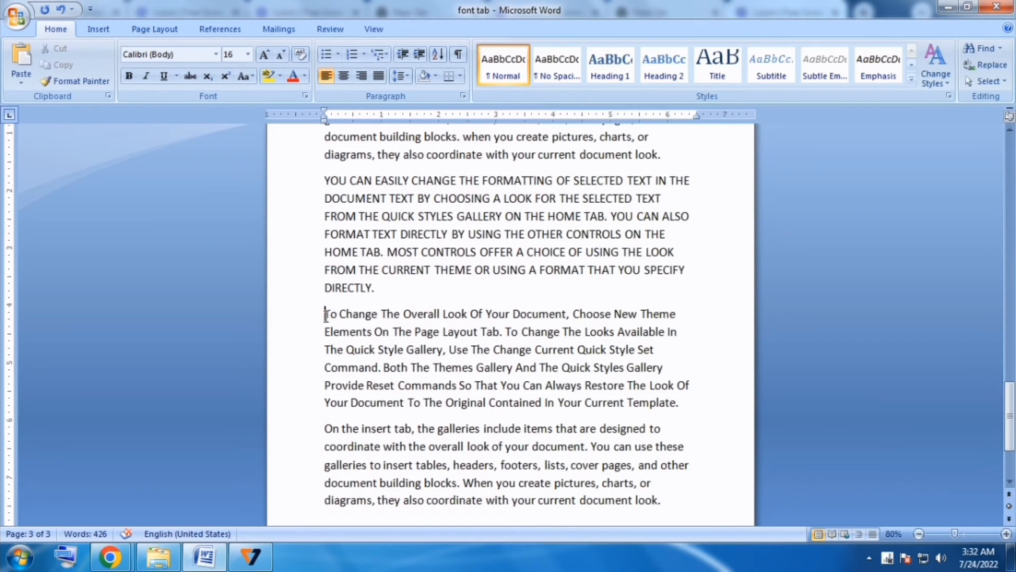
left_click_drag(324, 314, 680, 416)
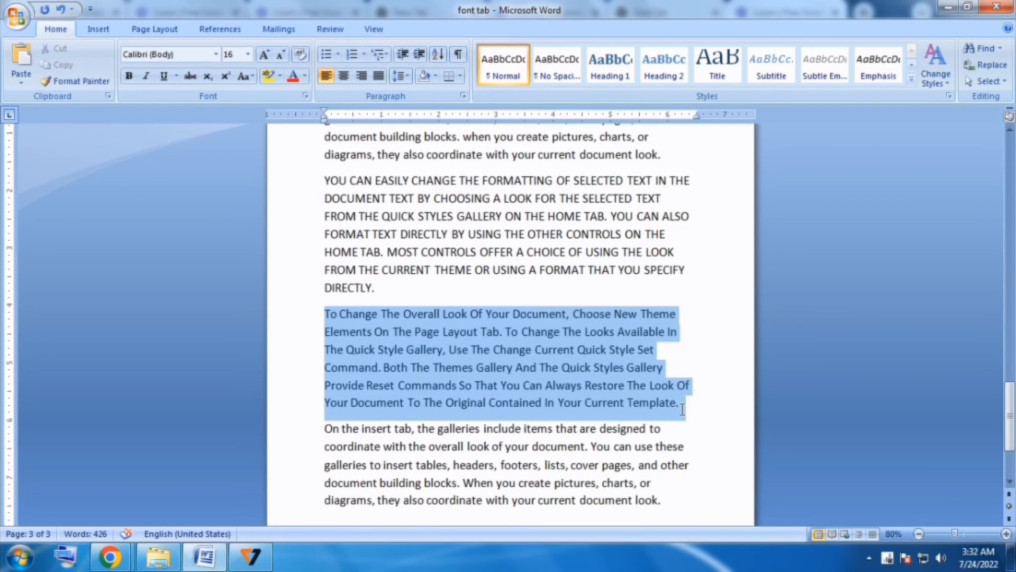
left_click(245, 76)
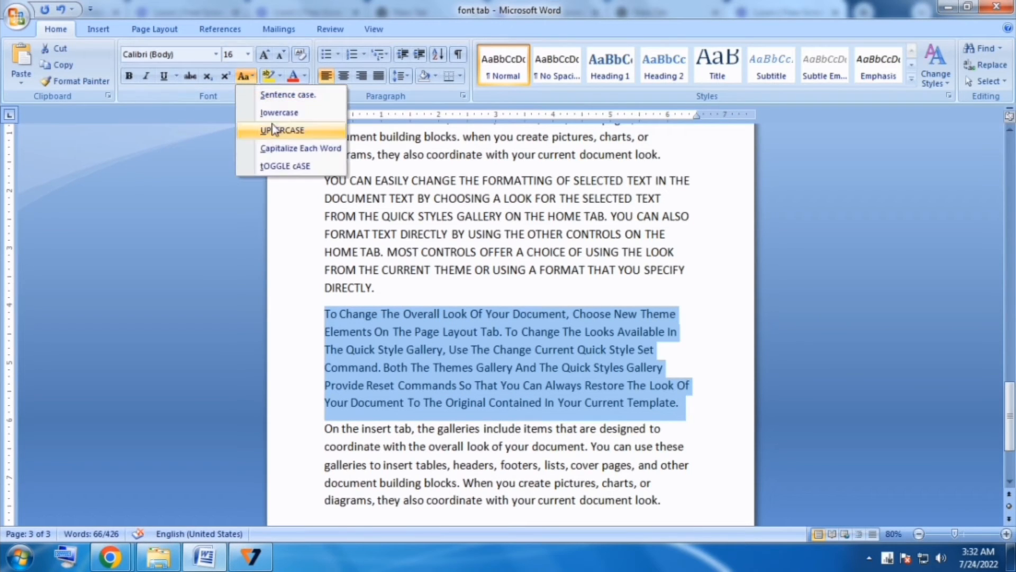
left_click(283, 166)
left_click(546, 421)
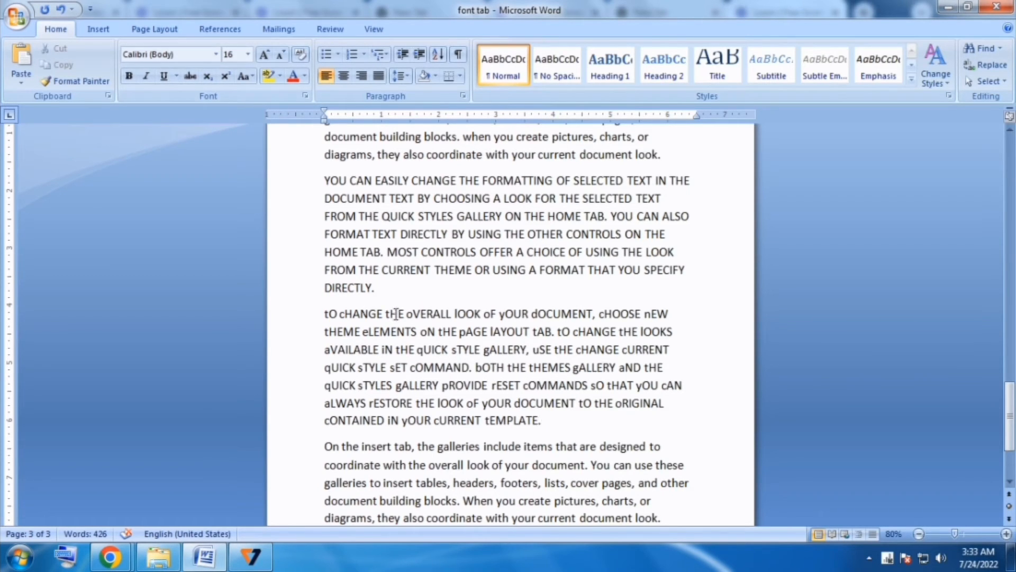
Convert all four paragraphs on page 3 to Sentence case and deselect them.
left_click(247, 78)
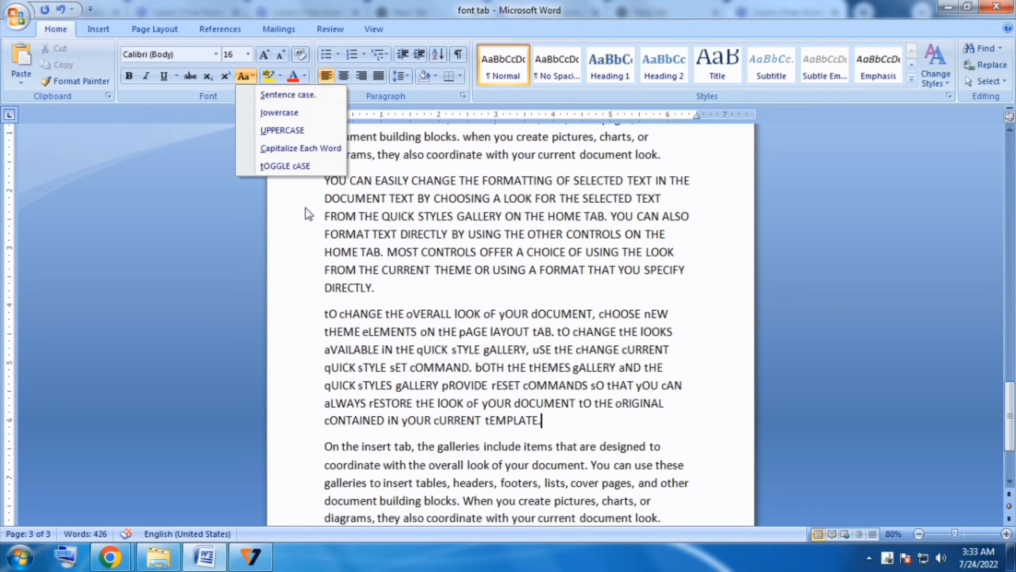
left_click(369, 324)
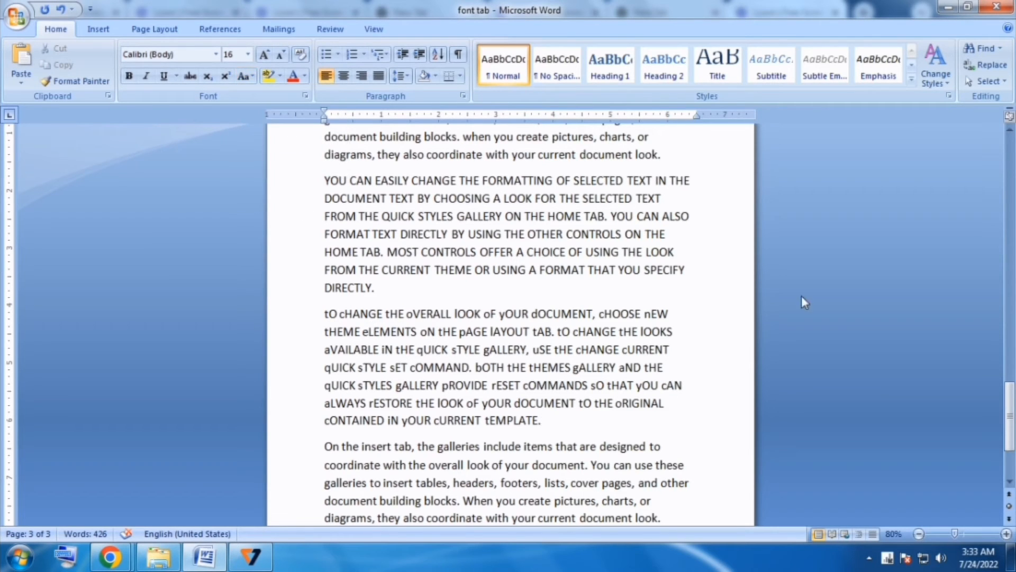
left_click_drag(1010, 401, 1010, 386)
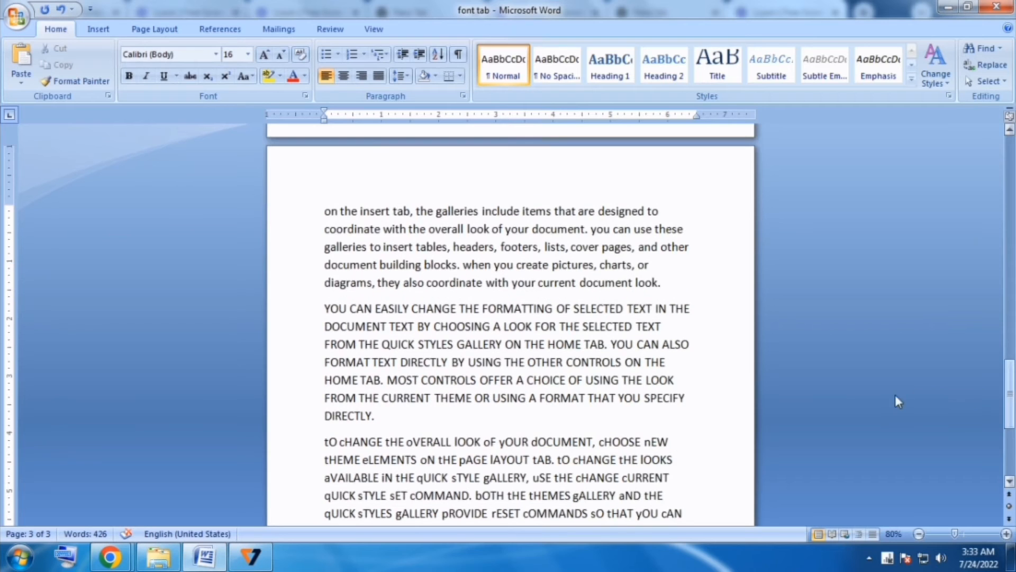
left_click_drag(323, 210, 668, 521)
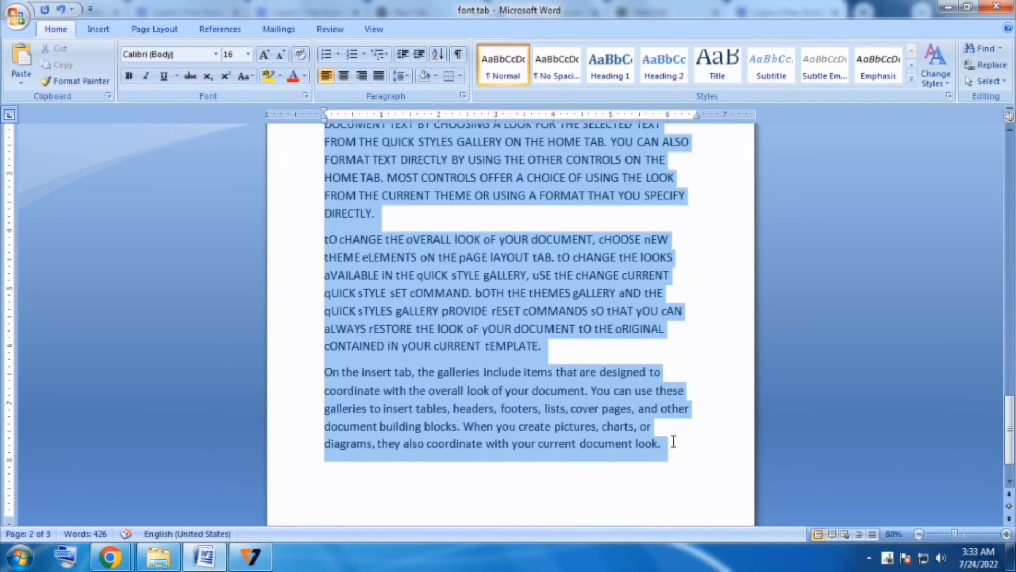
left_click(244, 79)
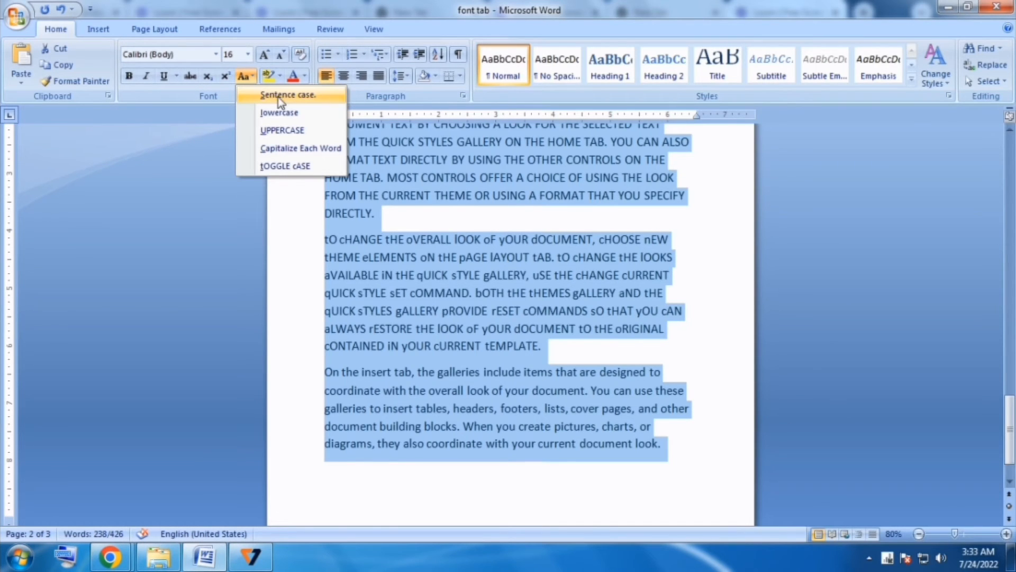
left_click(281, 98)
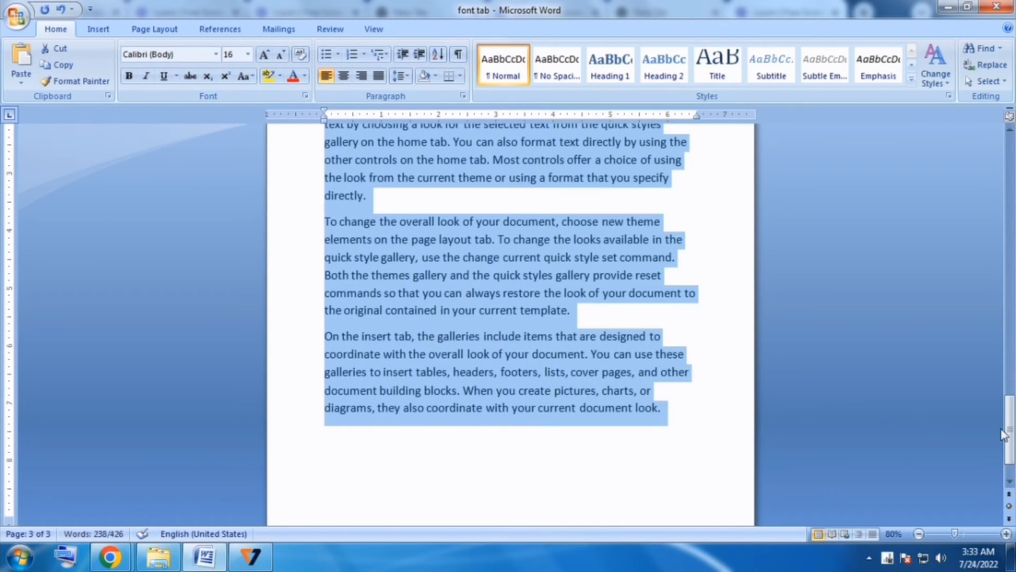
left_click_drag(1004, 434, 1004, 399)
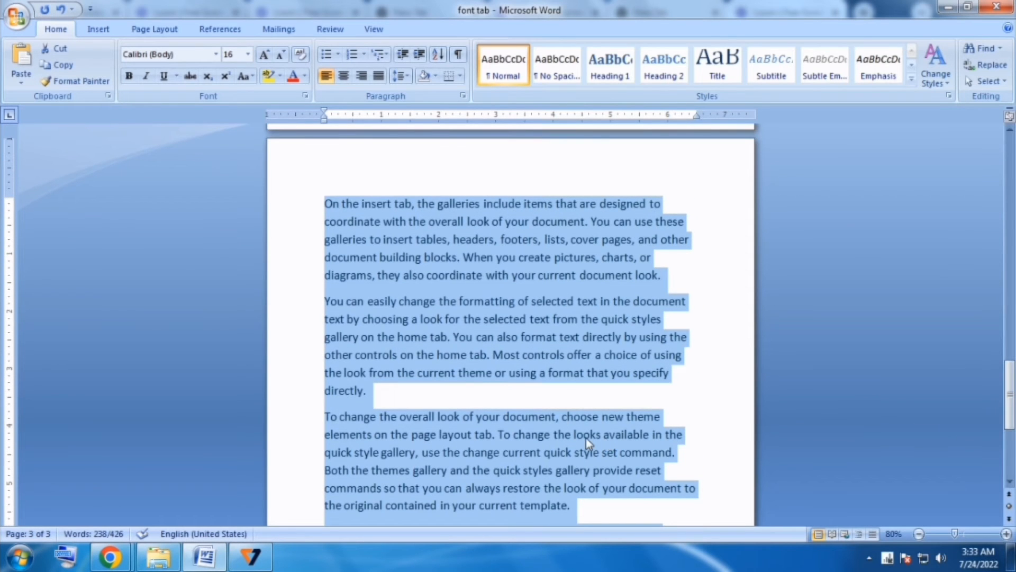
left_click(585, 435)
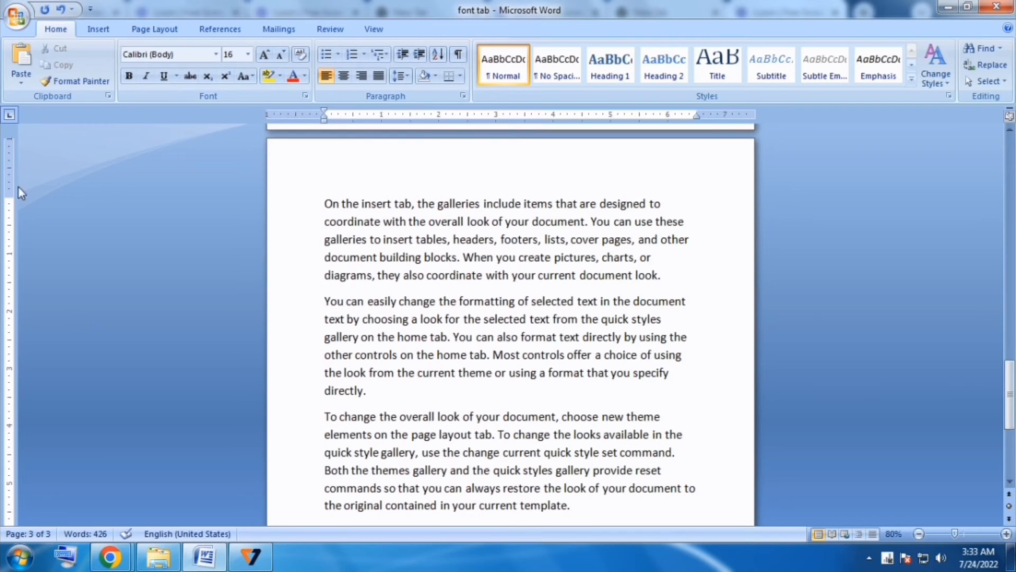
Highlight the word "document" in yellow in the first paragraph on page 3.
double_click(557, 222)
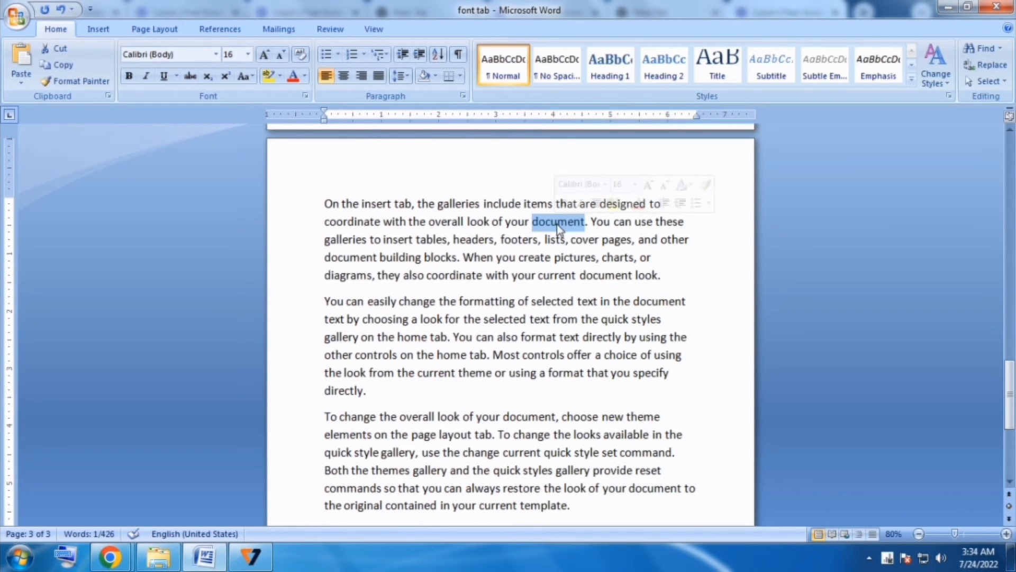
left_click(268, 80)
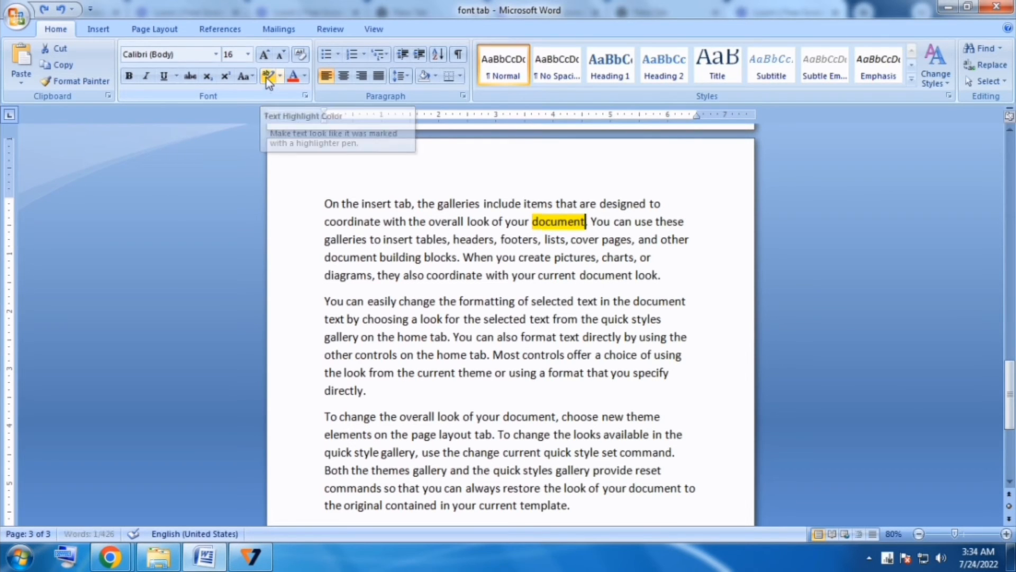
left_click_drag(551, 326, 547, 327)
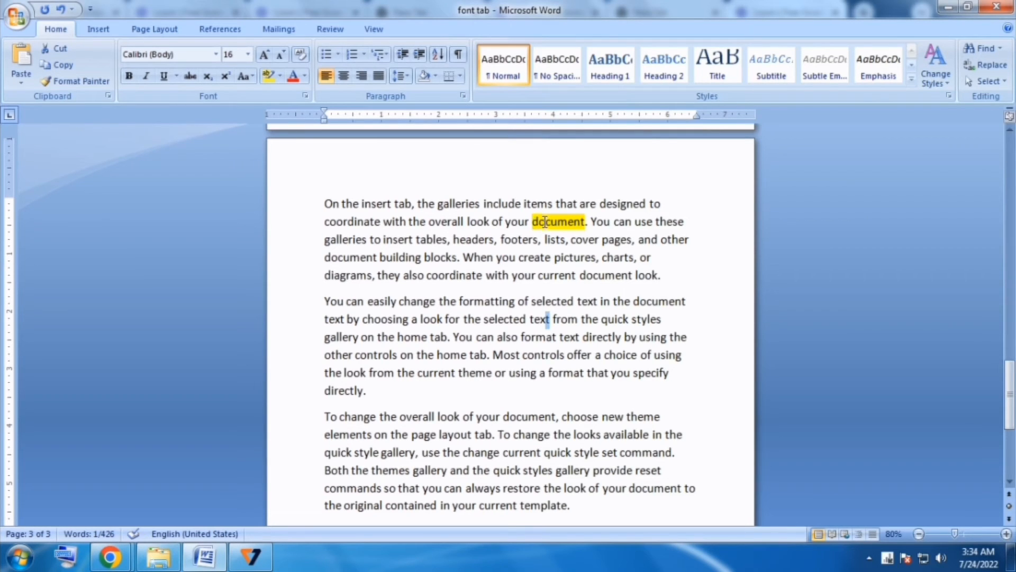
Change the highlight of the word "document" in the first paragraph to turquoise and deselect it.
left_click_drag(535, 223, 585, 223)
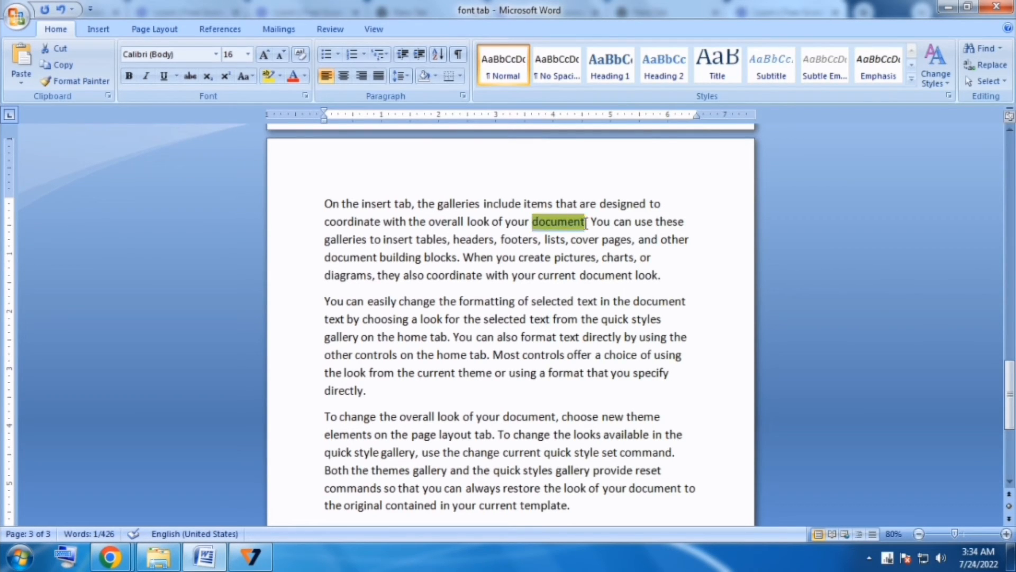
left_click(279, 77)
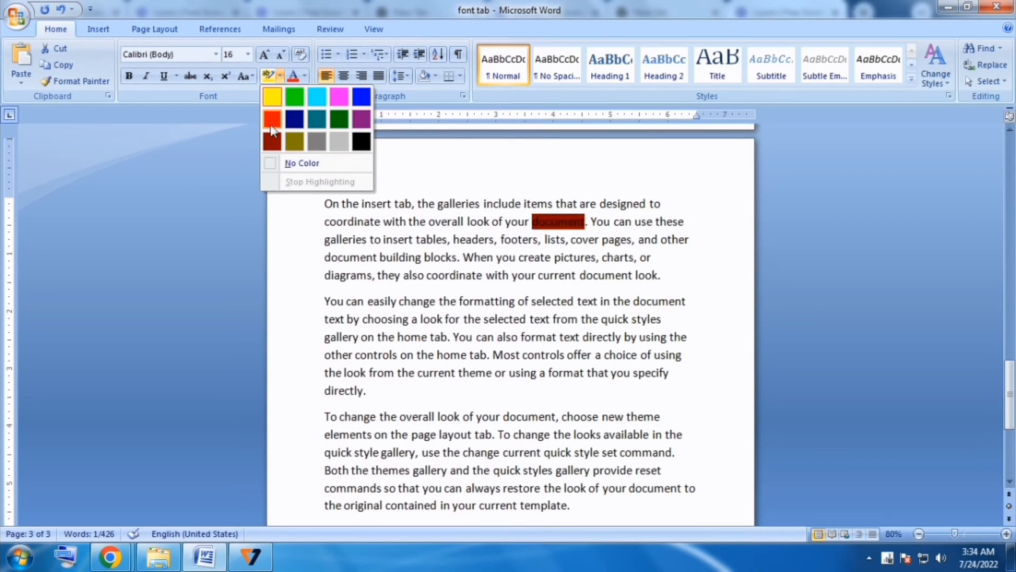
left_click(317, 96)
left_click(547, 276)
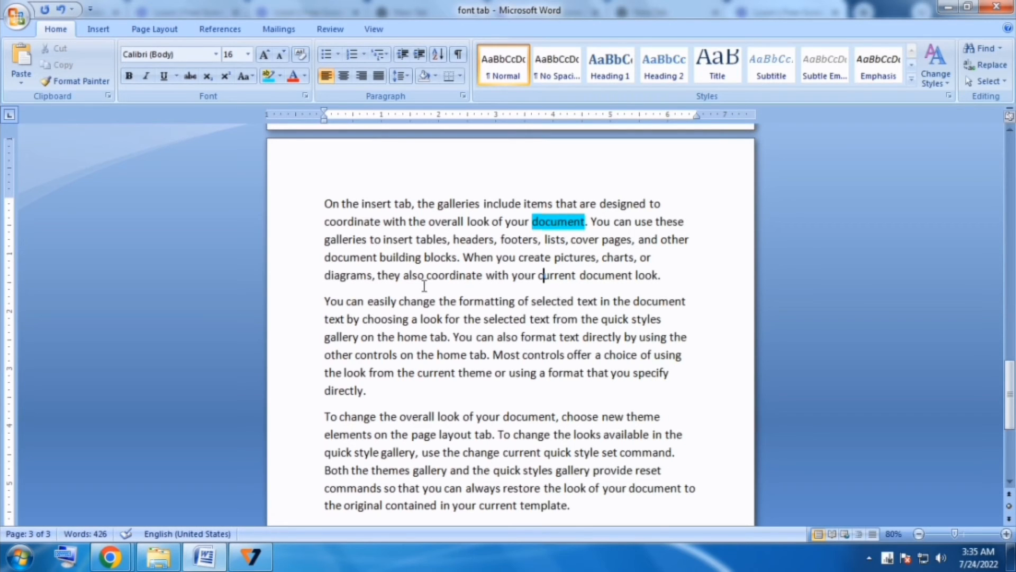
Highlight the word "current" and the line "text by choosing a look for the selected text from the quick styles" in turquoise.
double_click(560, 275)
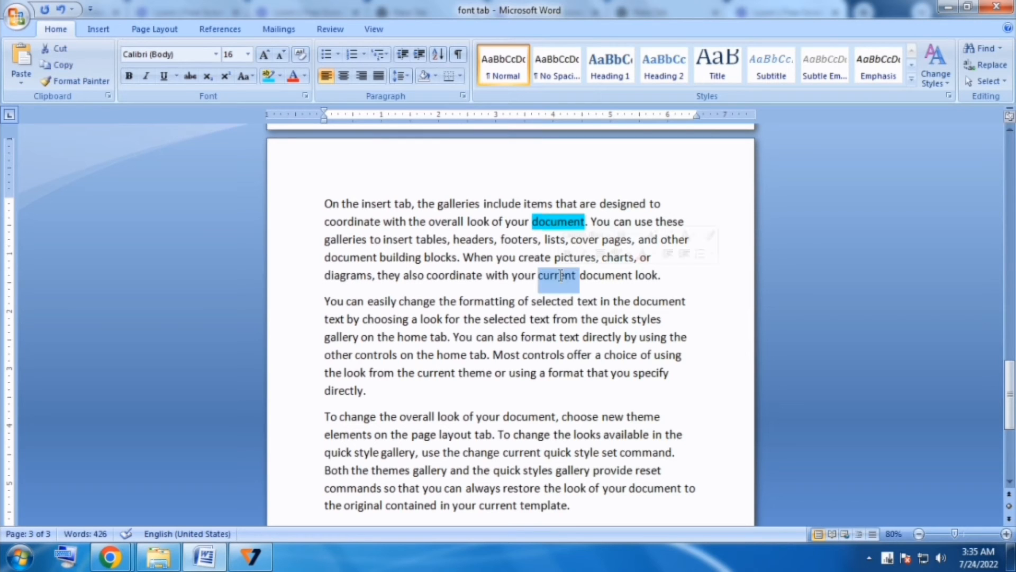
left_click(267, 77)
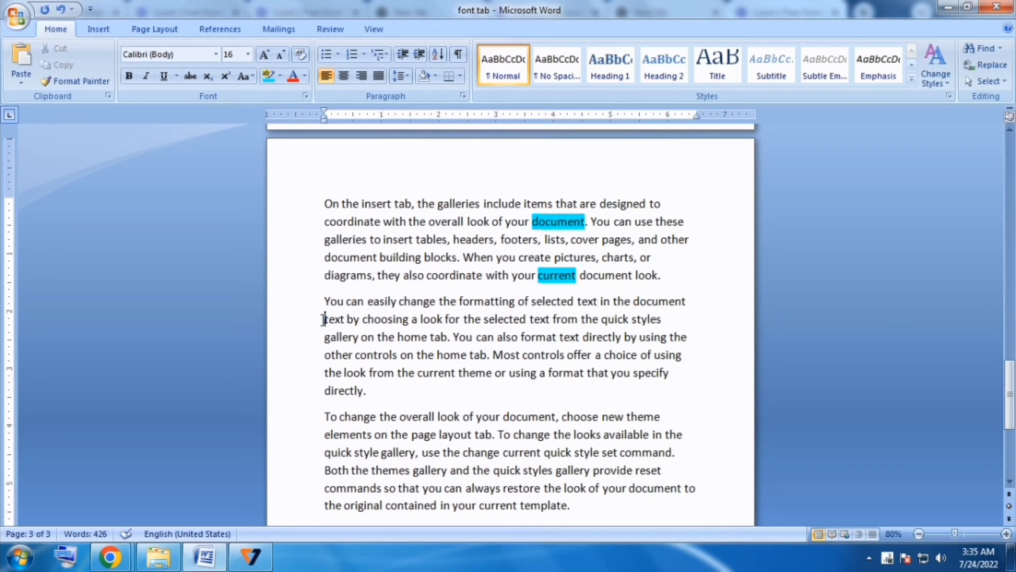
left_click_drag(324, 320, 665, 320)
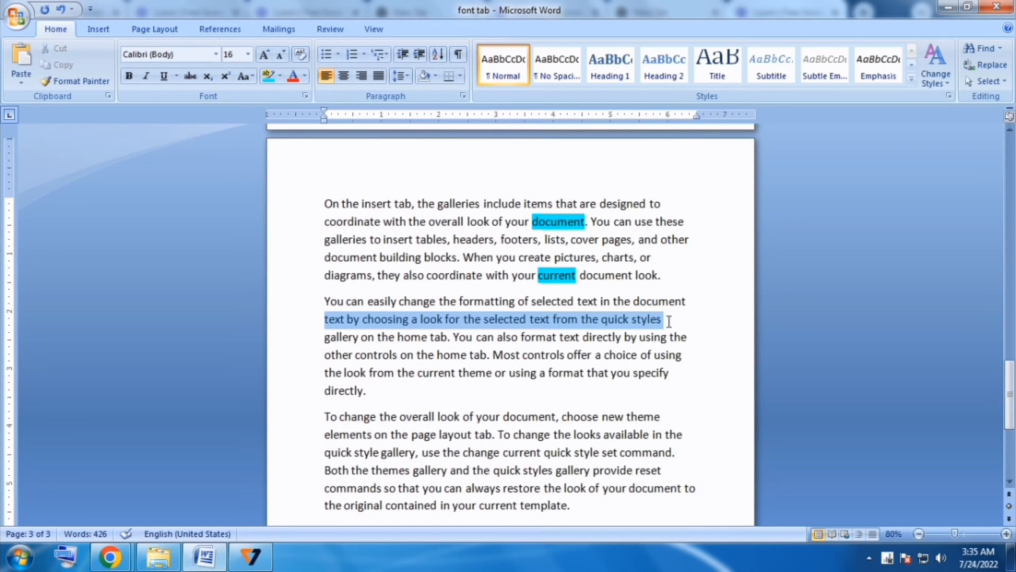
left_click(268, 76)
left_click(504, 434)
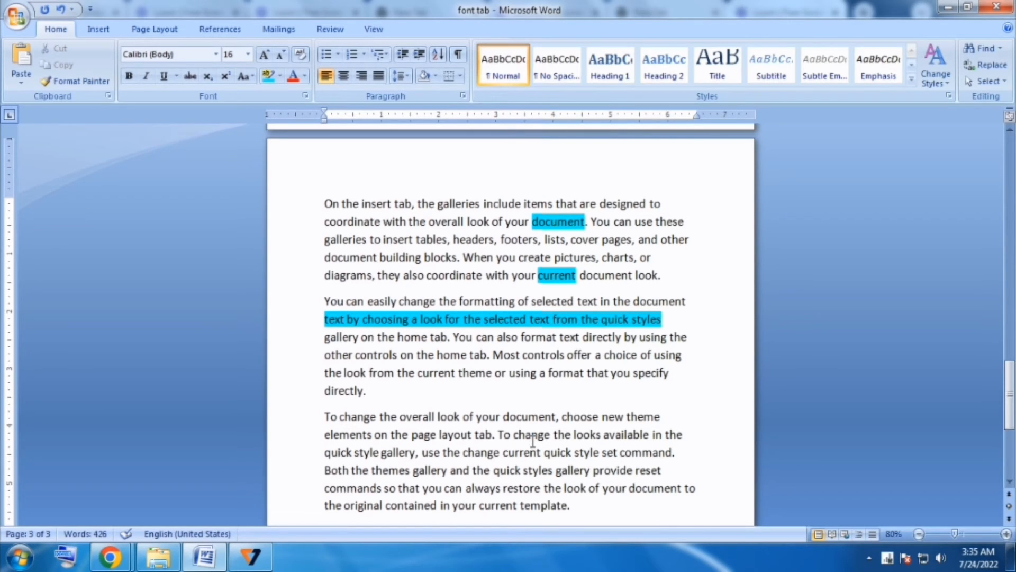
Remove the highlighting from the words "document" and "current" and from the line beginning "text by choosing a look".
double_click(551, 221)
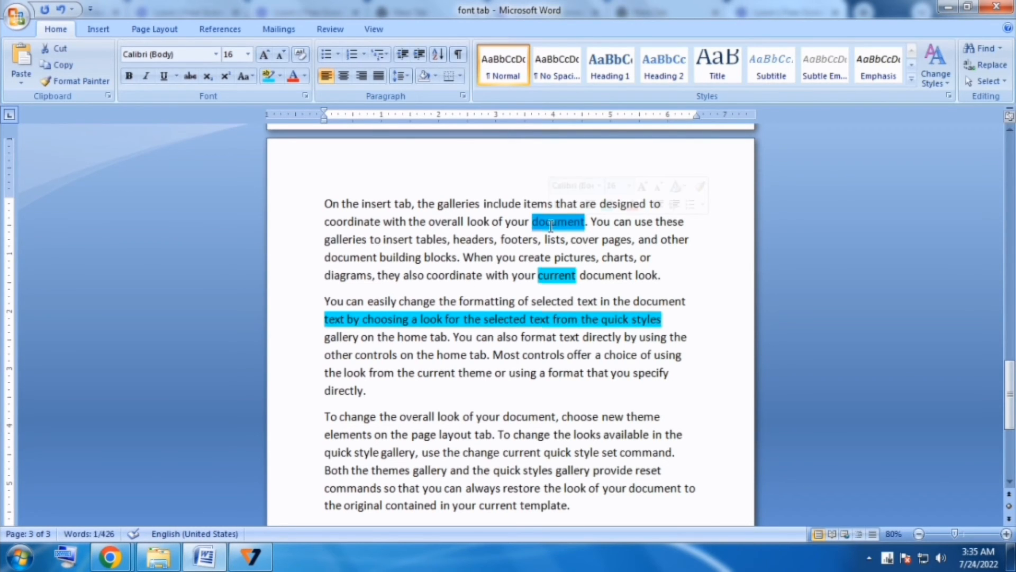
left_click(281, 77)
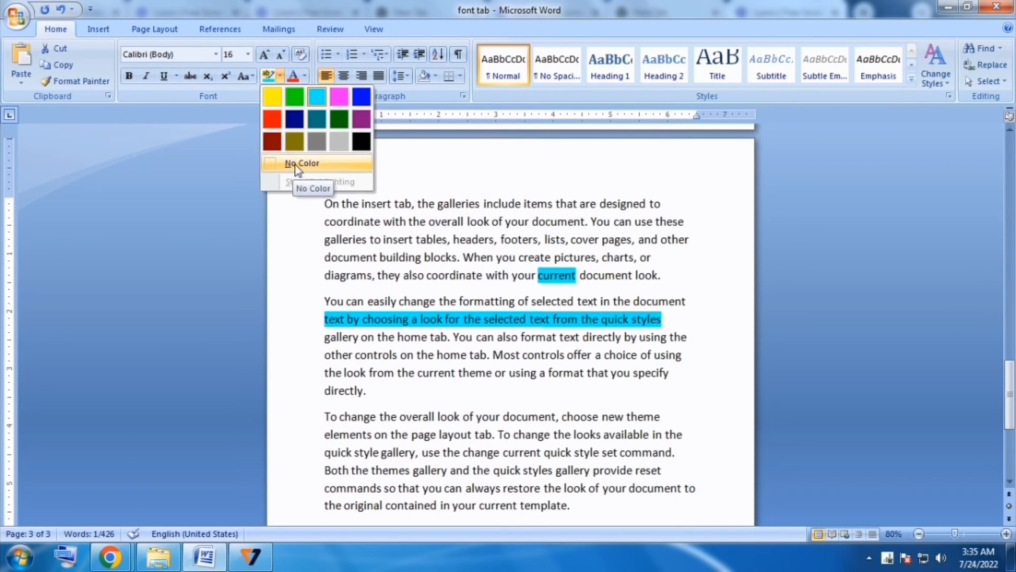
left_click(313, 164)
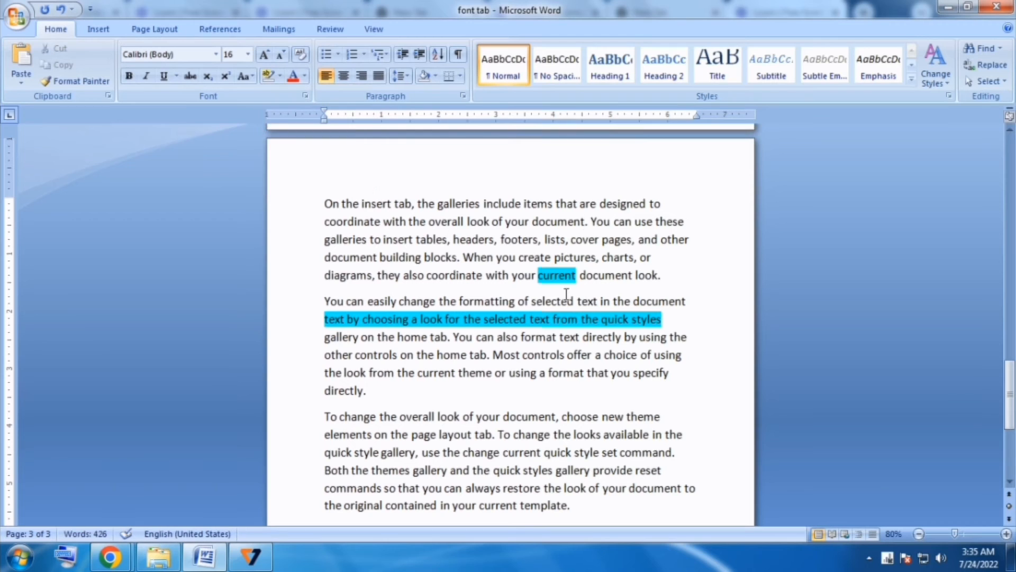
double_click(555, 275)
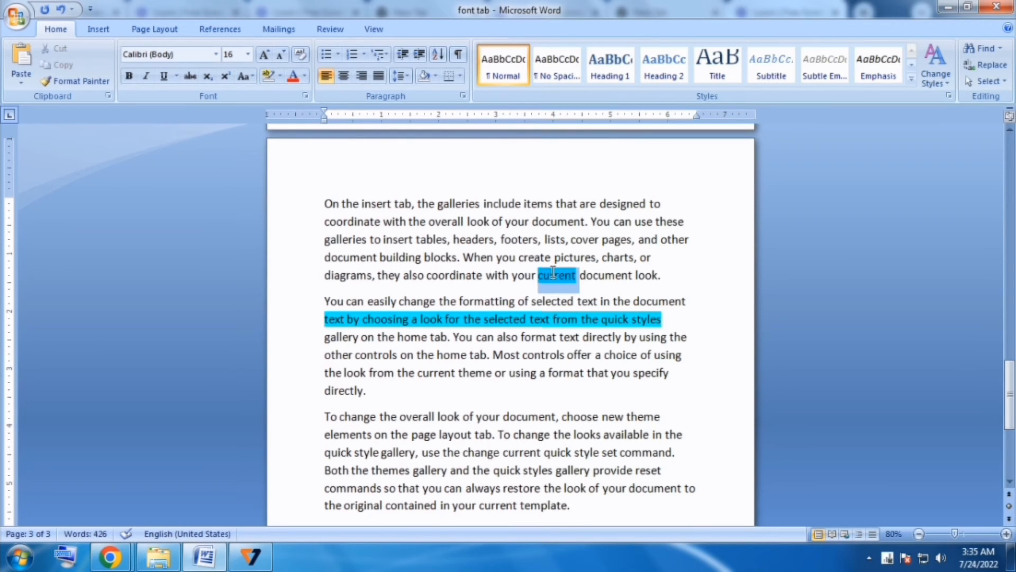
left_click(282, 77)
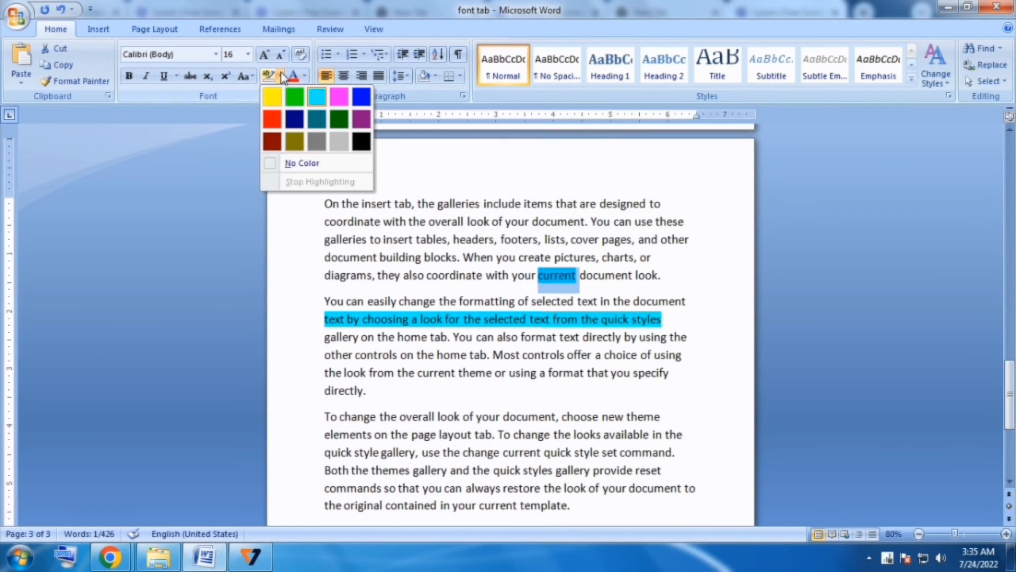
left_click(296, 169)
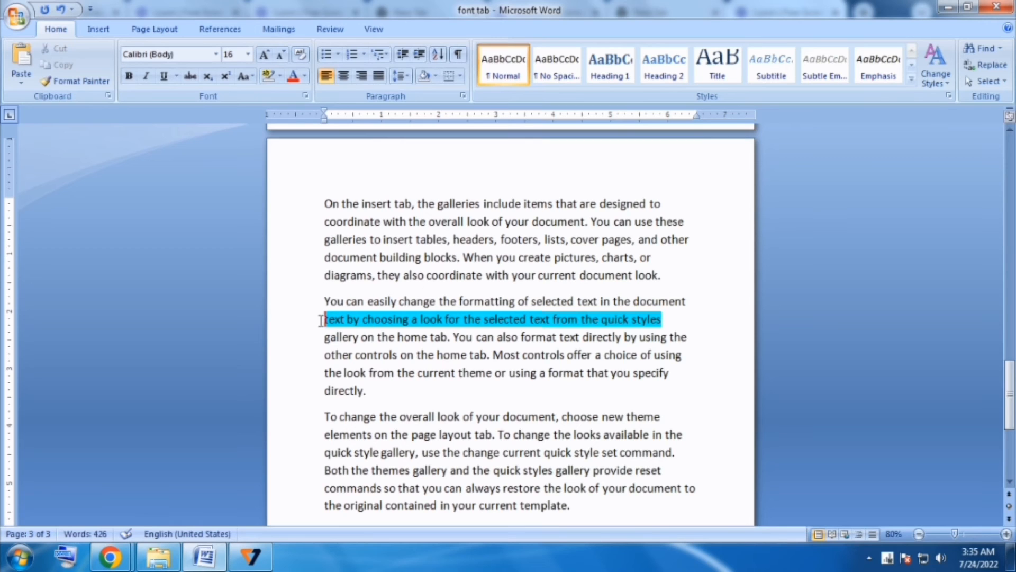
left_click_drag(324, 319, 668, 320)
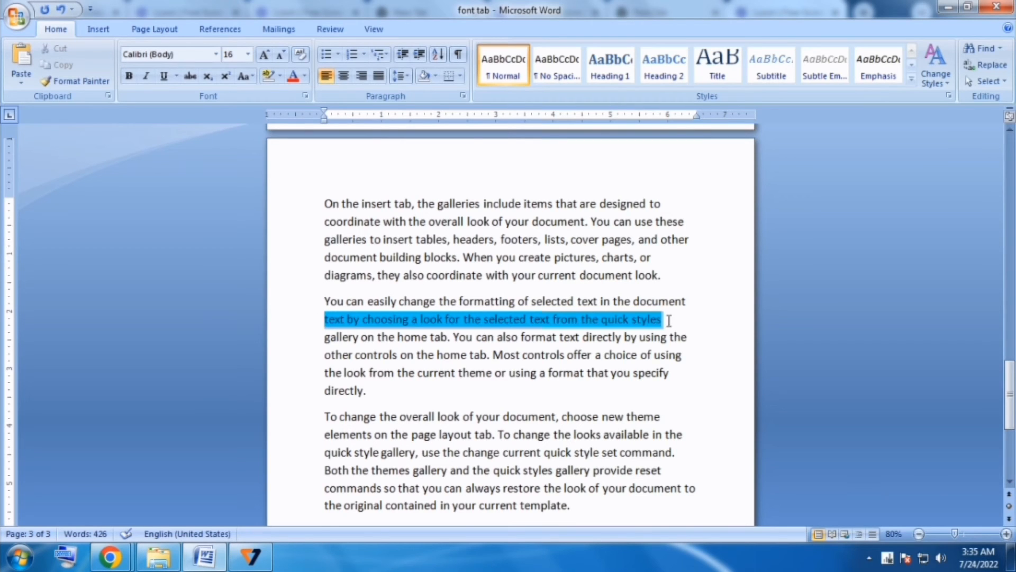
left_click(281, 77)
left_click(300, 164)
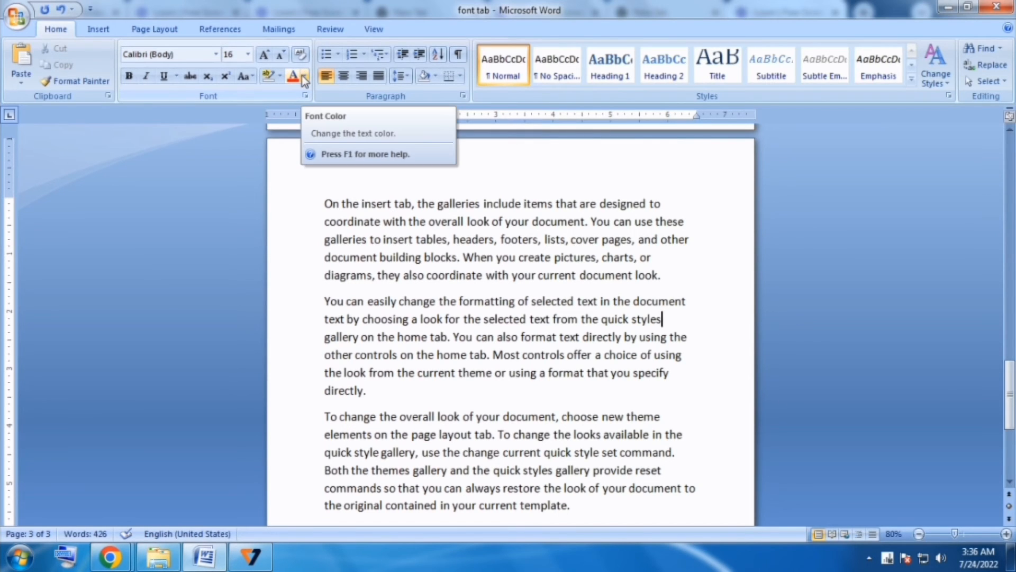
left_click_drag(323, 203, 633, 403)
left_click(543, 398)
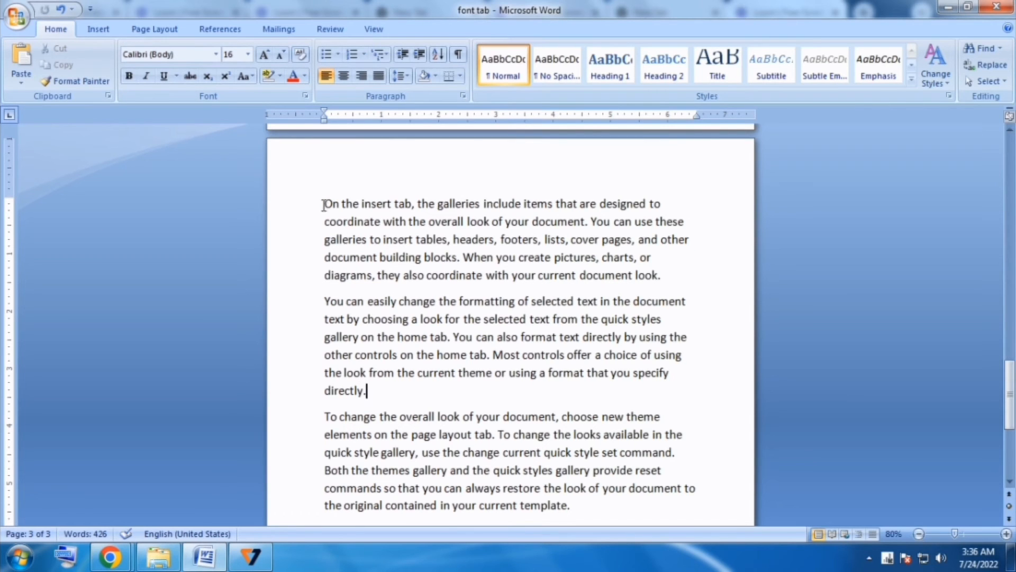
left_click_drag(324, 203, 527, 403)
left_click(527, 404)
Set the font color of the first three paragraphs on page 3 to standard dark red and deselect them.
left_click_drag(325, 204, 633, 508)
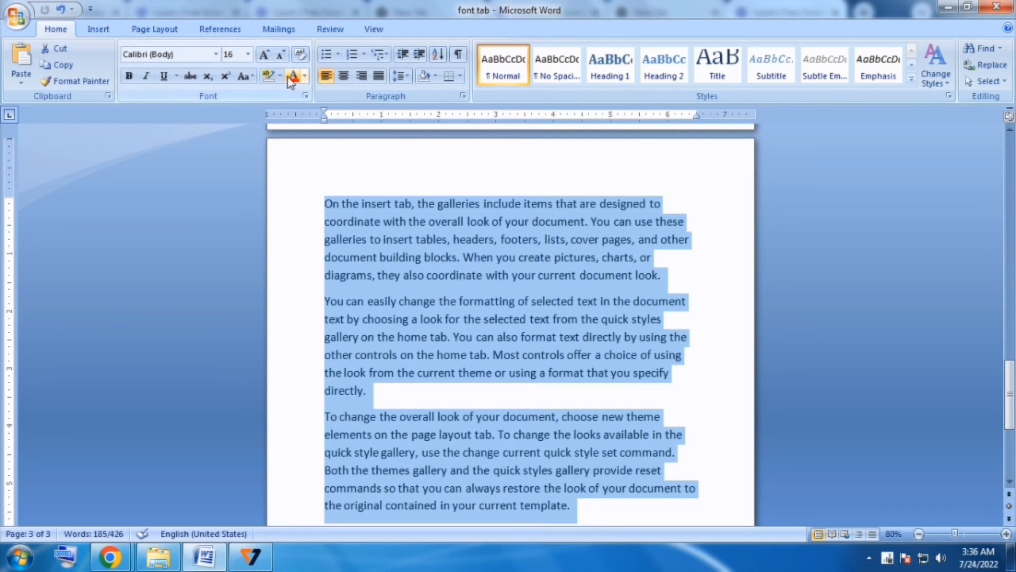
left_click(304, 78)
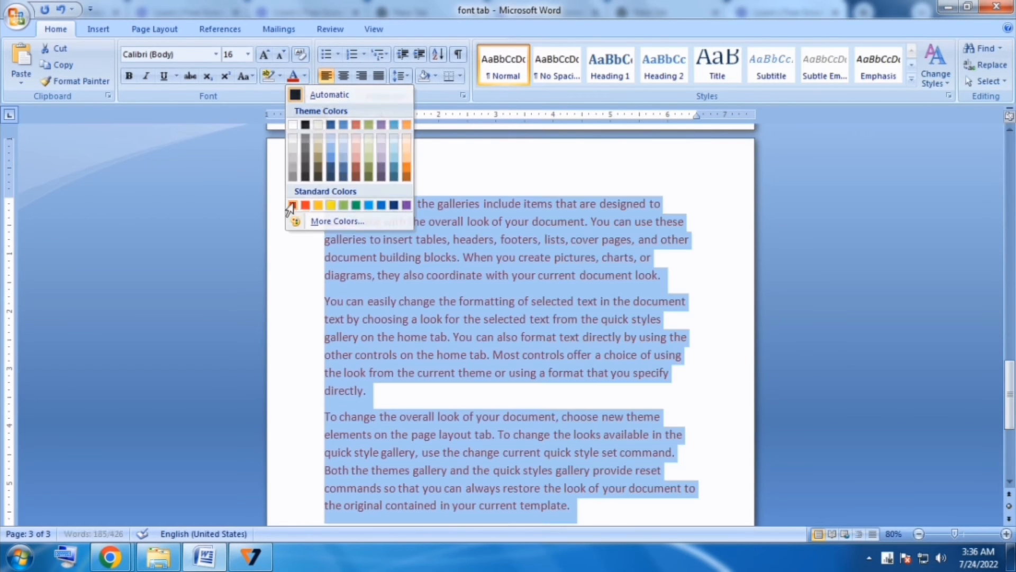
left_click(290, 206)
left_click(519, 399)
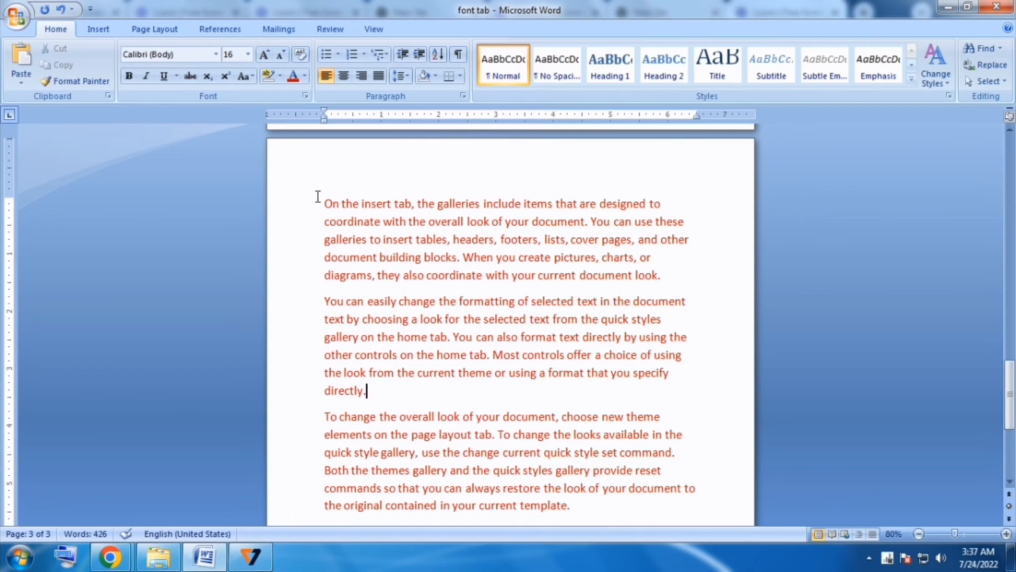
Set the font color of the three dark red paragraphs back to Automatic and deselect them.
left_click_drag(324, 204, 590, 508)
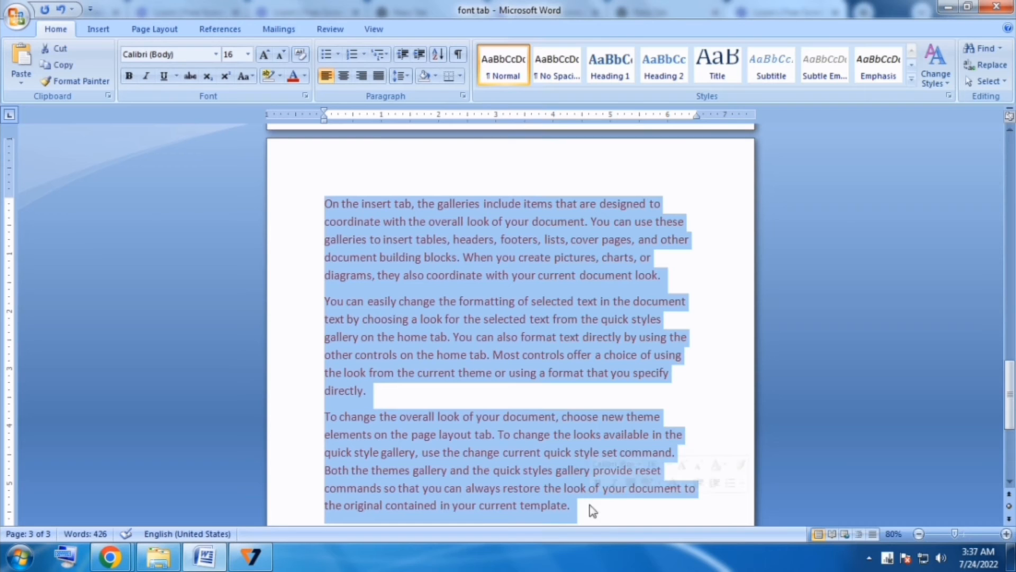
left_click(305, 75)
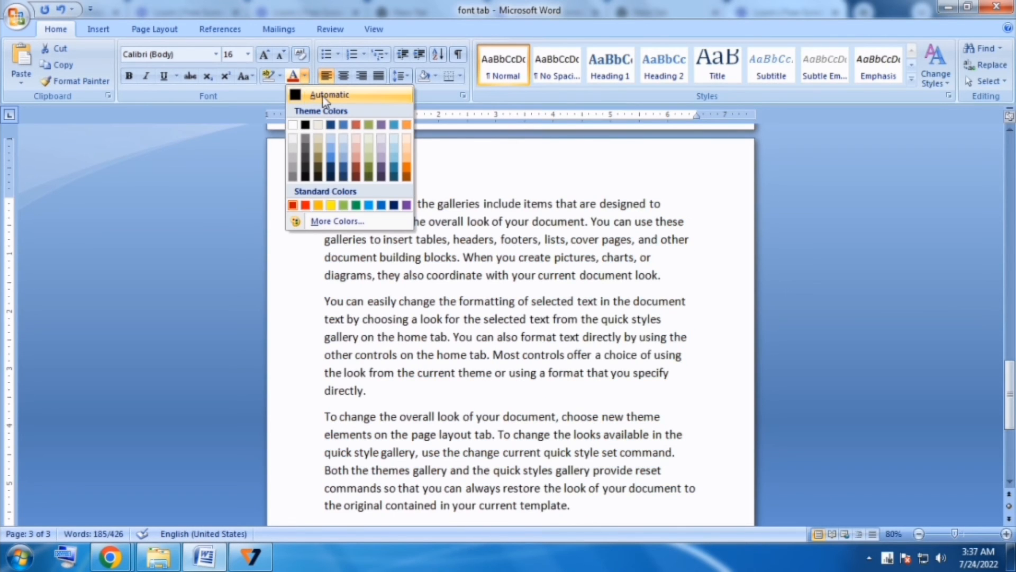
left_click(310, 97)
left_click(500, 393)
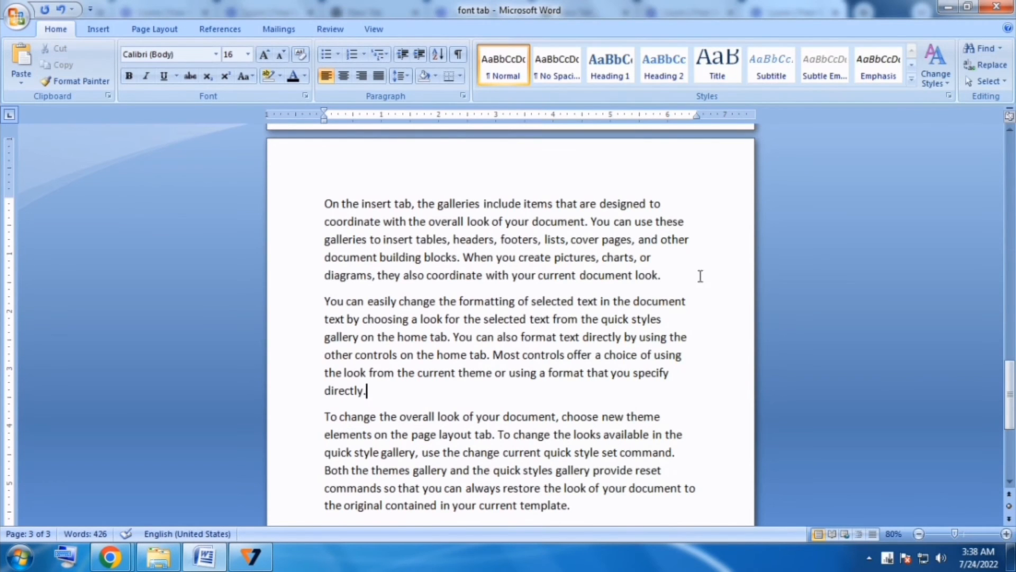
Set the font color of the first two paragraphs on page 3 to standard green and deselect them.
left_click_drag(1010, 395, 1011, 389)
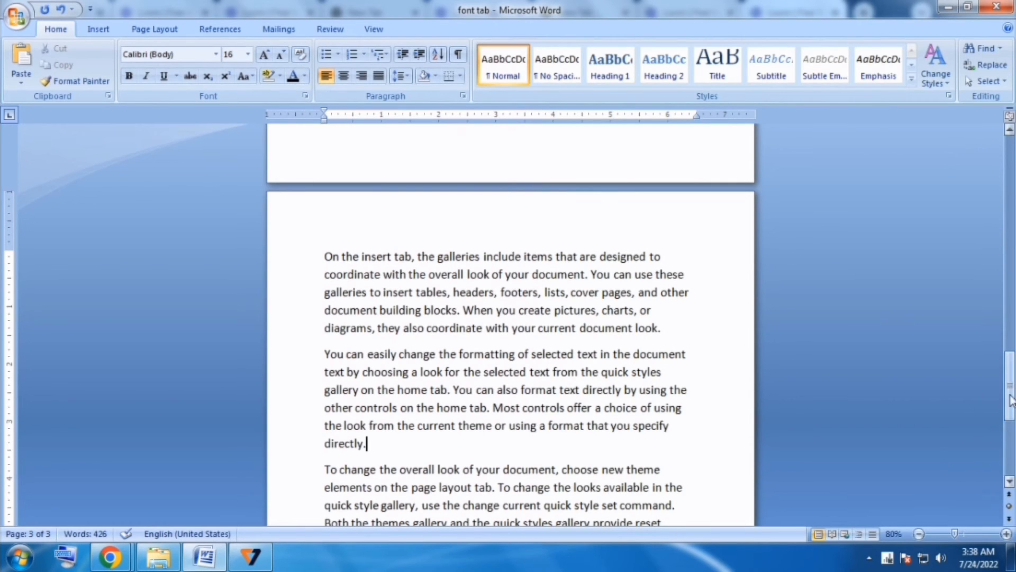
left_click_drag(324, 258, 646, 454)
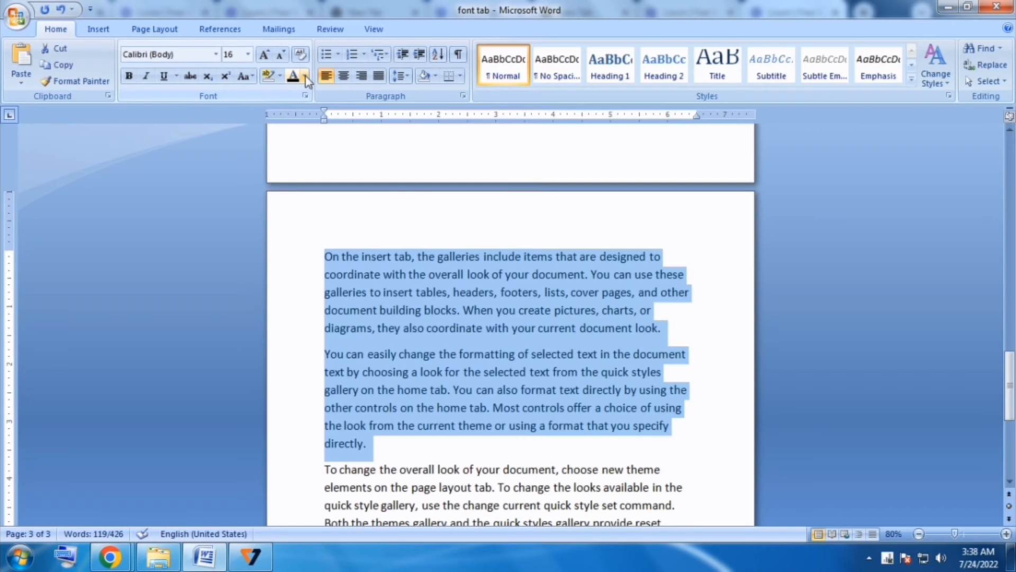
left_click(306, 75)
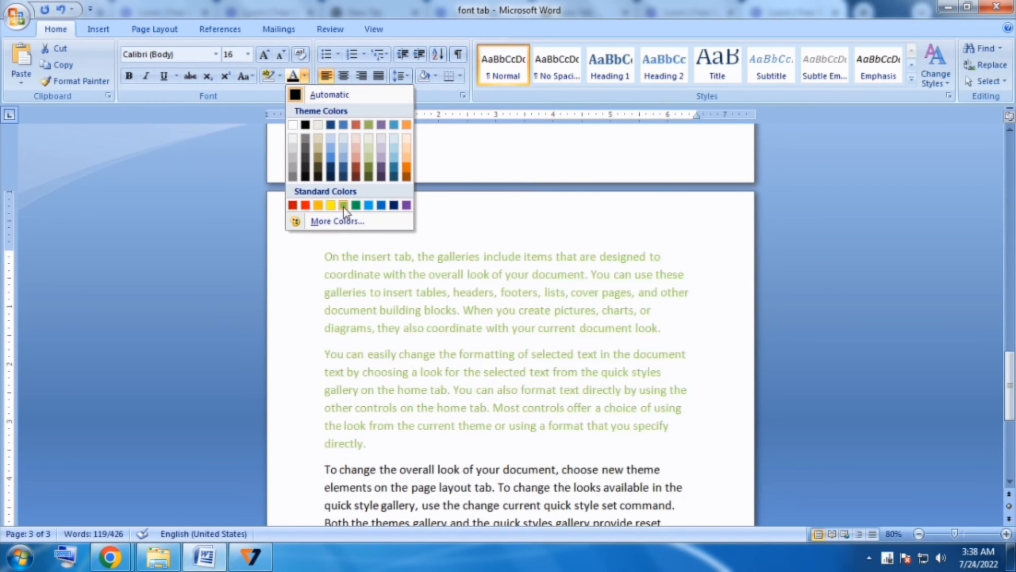
left_click(357, 207)
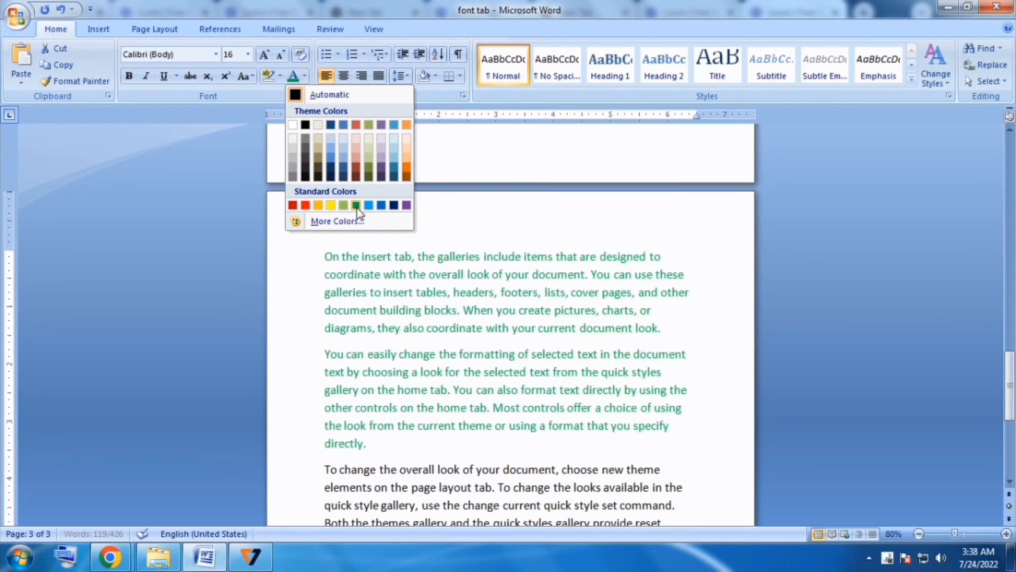
left_click(577, 281)
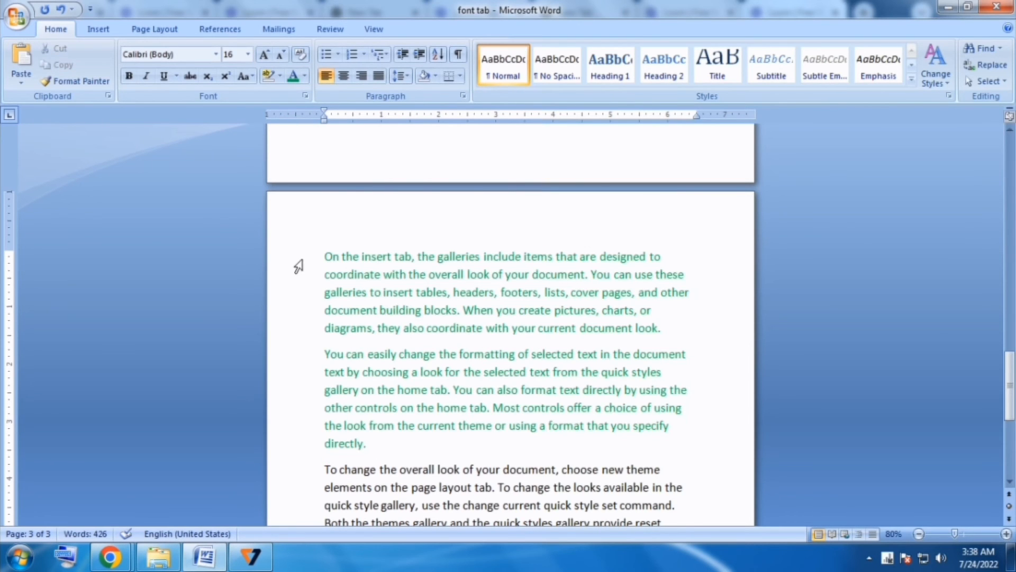
Reset the font color of the two green paragraphs to Automatic, deselect them, and return to the start of the document.
left_click_drag(1010, 369, 1011, 388)
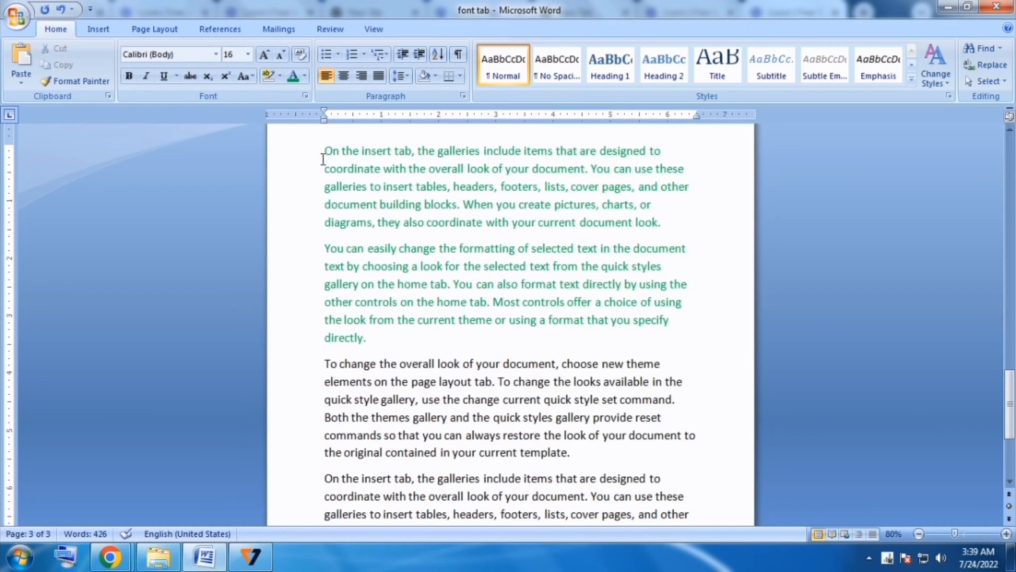
left_click_drag(322, 153, 397, 344)
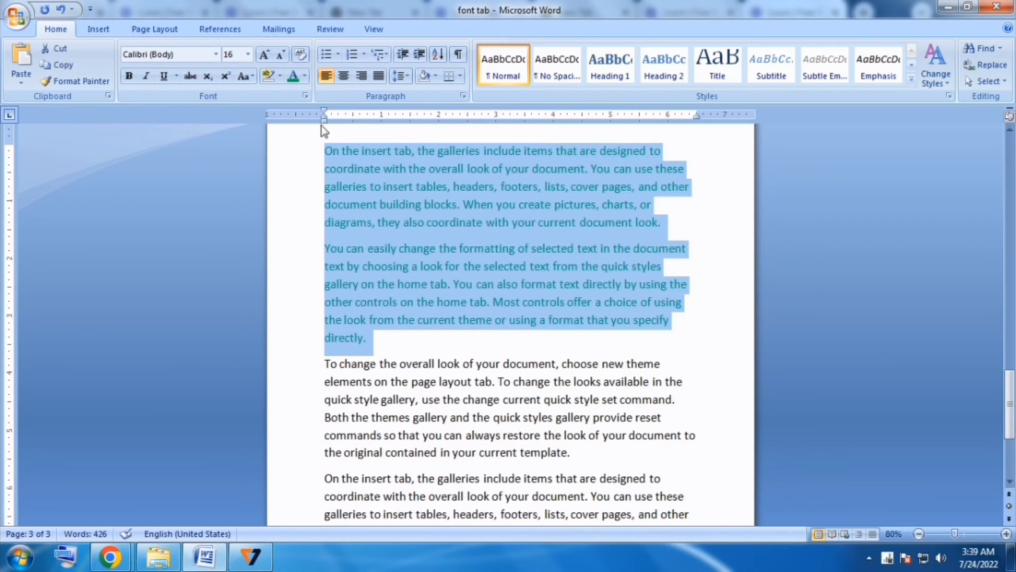
left_click(305, 76)
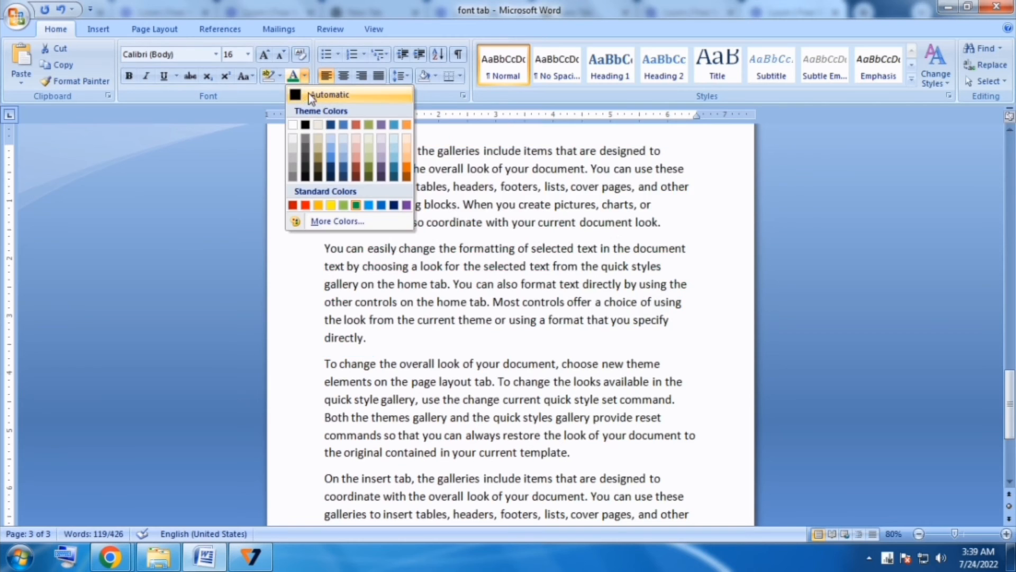
left_click(318, 96)
key("Right")
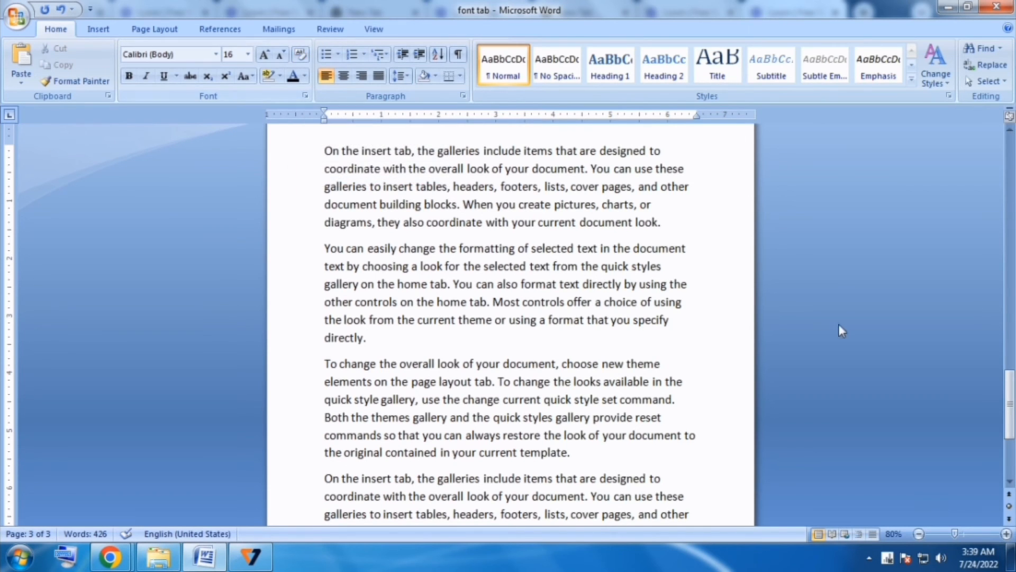
left_click_drag(1009, 405, 1011, 172)
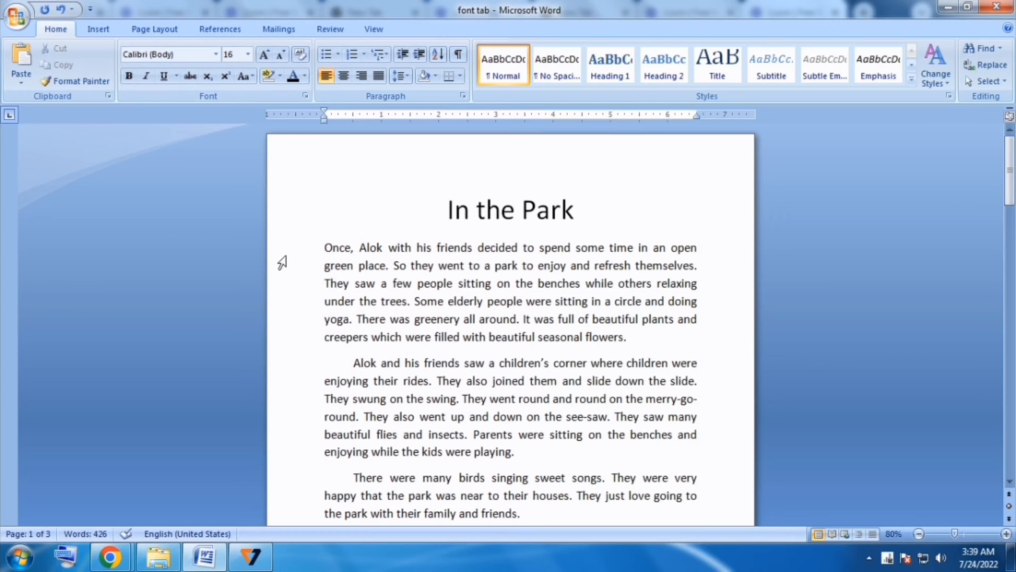
Set the first paragraph under the title to Algerian and increase its font size to 20.
left_click(488, 301)
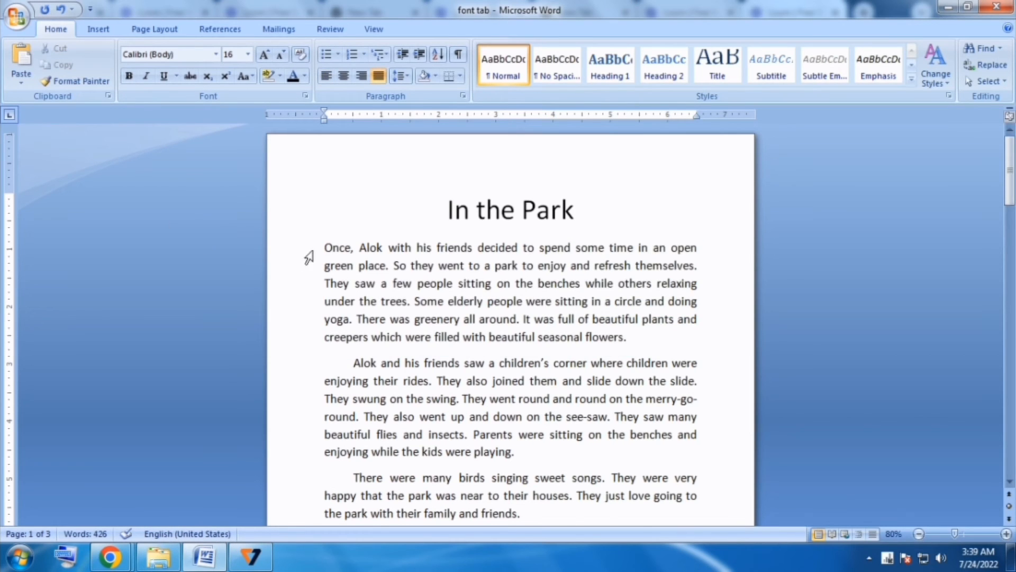
left_click_drag(324, 247, 644, 340)
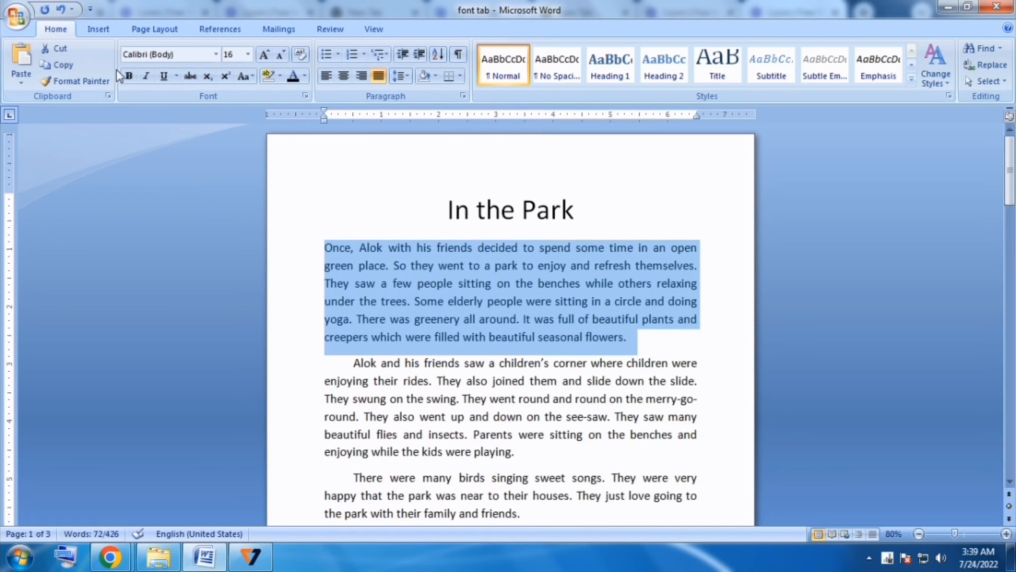
left_click(215, 54)
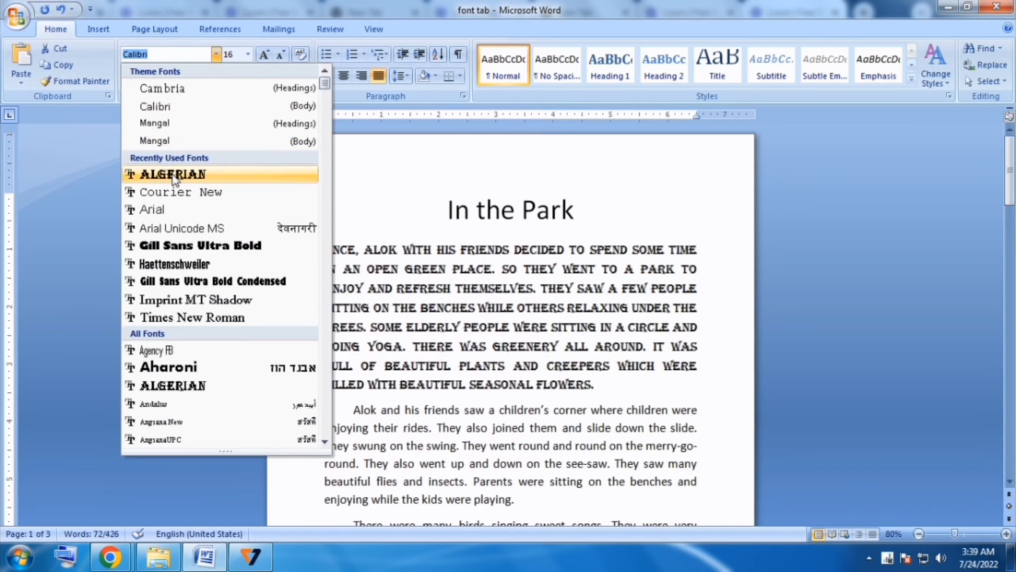
left_click(169, 132)
left_click(264, 56)
left_click(264, 56)
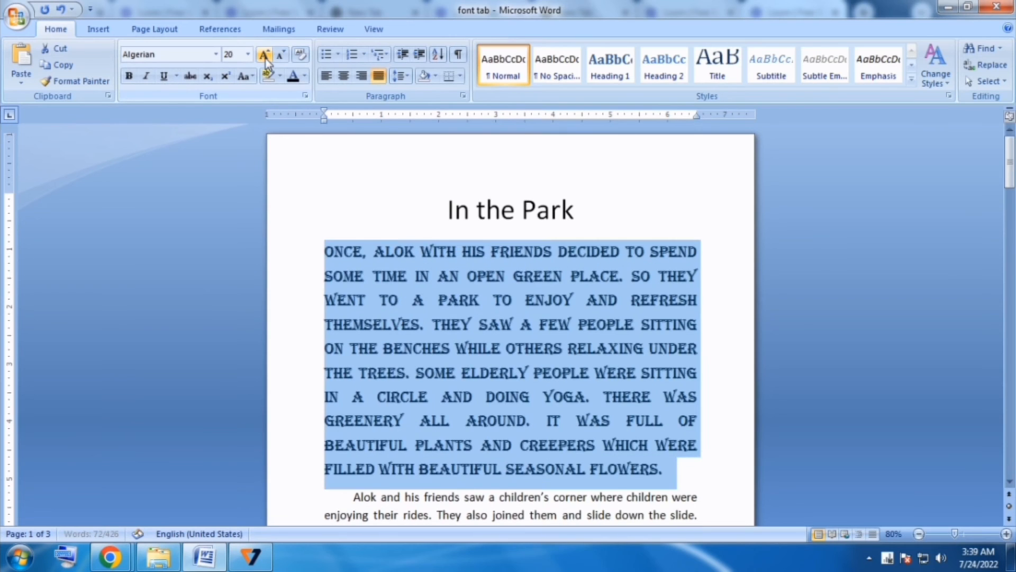
Apply standard dark red font color, bold and italic to the first paragraph and deselect it.
left_click(306, 77)
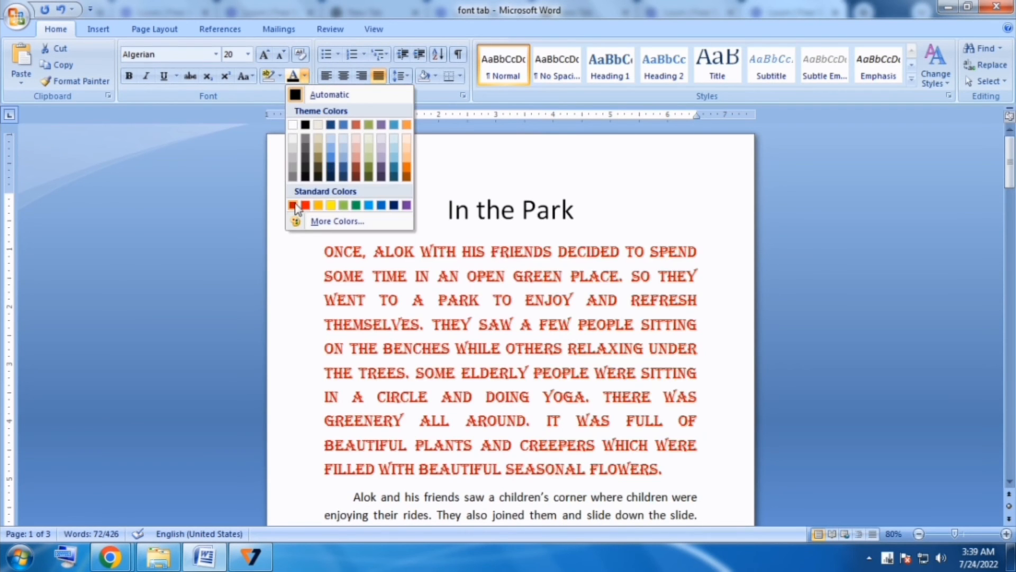
left_click(306, 205)
left_click(129, 75)
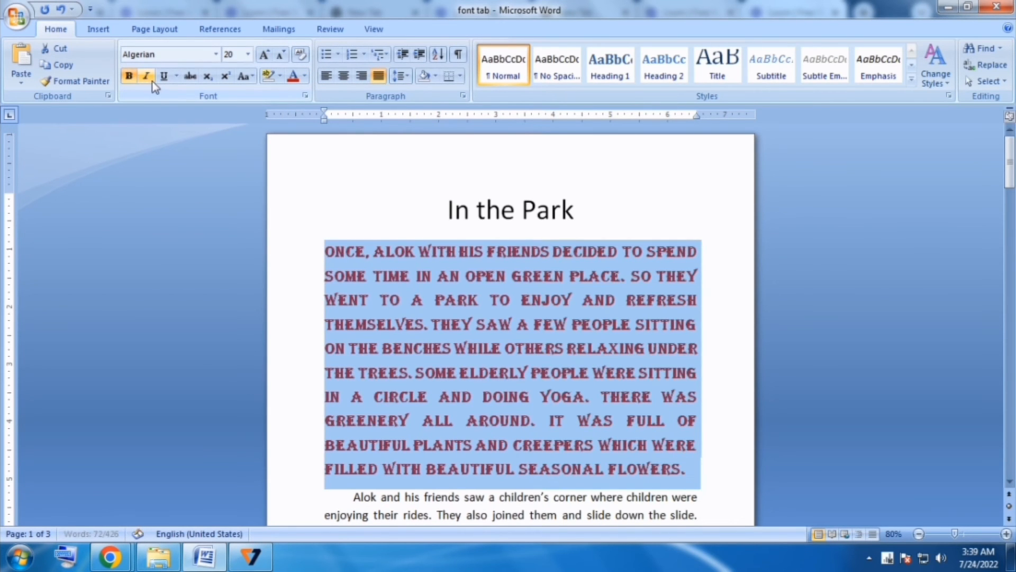
left_click(148, 78)
left_click(638, 324)
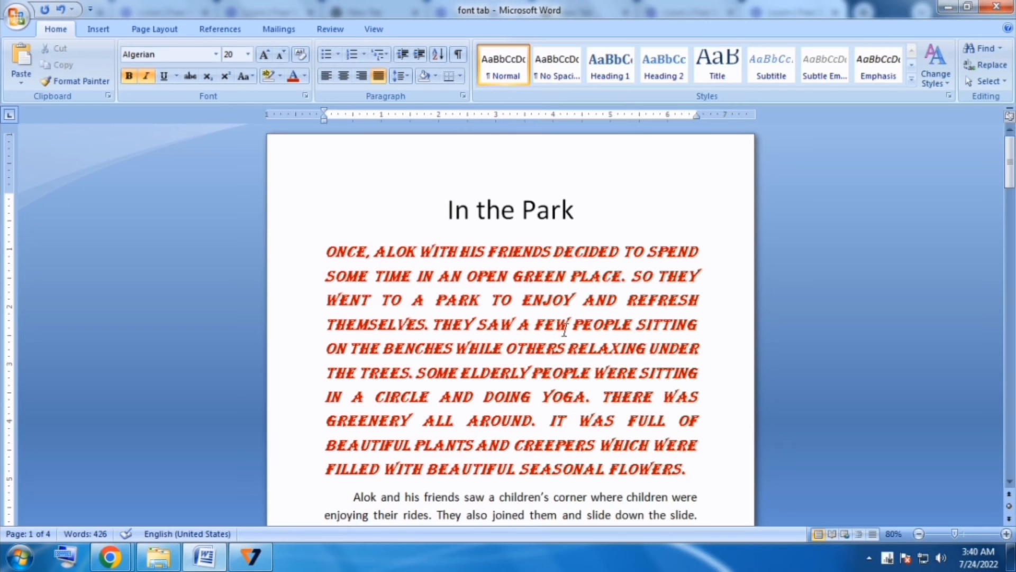
Clear all formatting from the first paragraph under the title.
left_click_drag(326, 251, 703, 470)
left_click(127, 77)
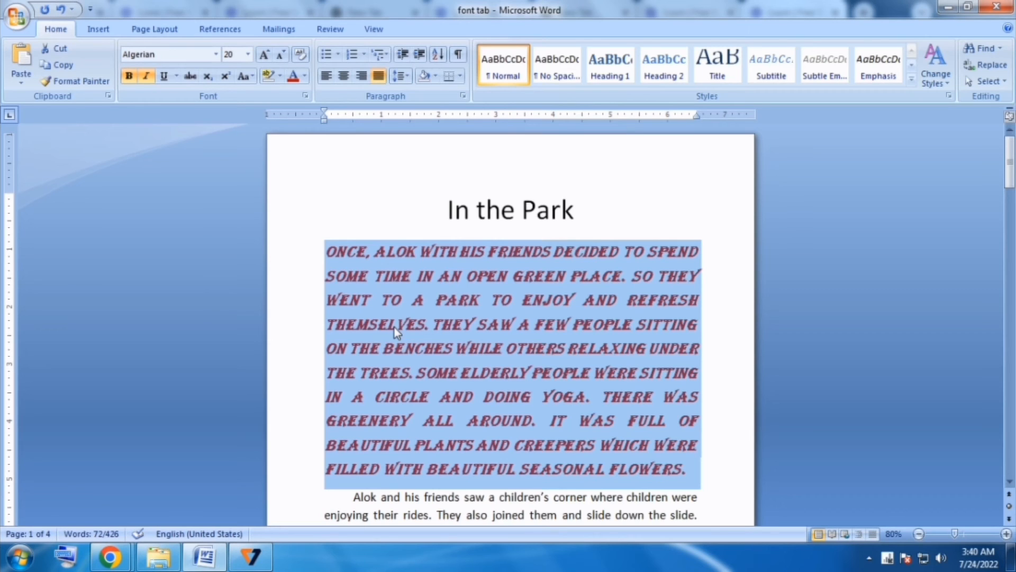
left_click(300, 55)
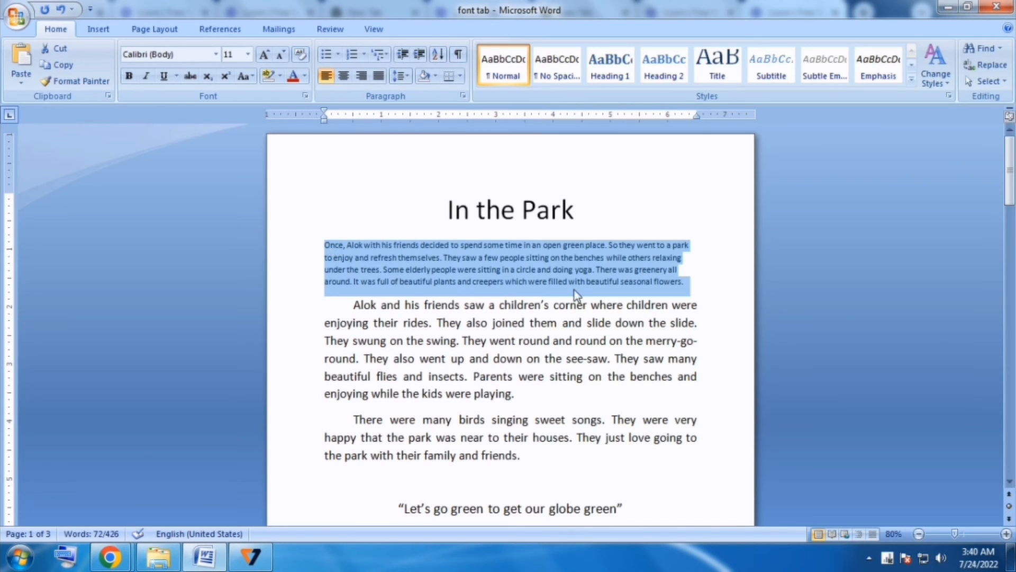
Grow the first paragraph's text to font size 16 and deselect it.
left_click(265, 55)
left_click(264, 55)
left_click(264, 55)
left_click(266, 56)
left_click(280, 55)
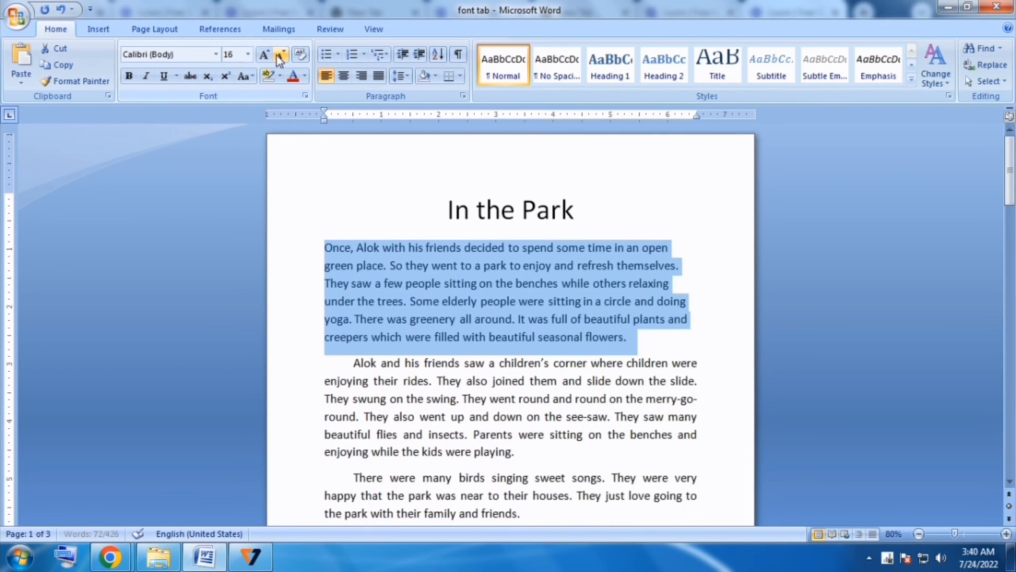
left_click(481, 320)
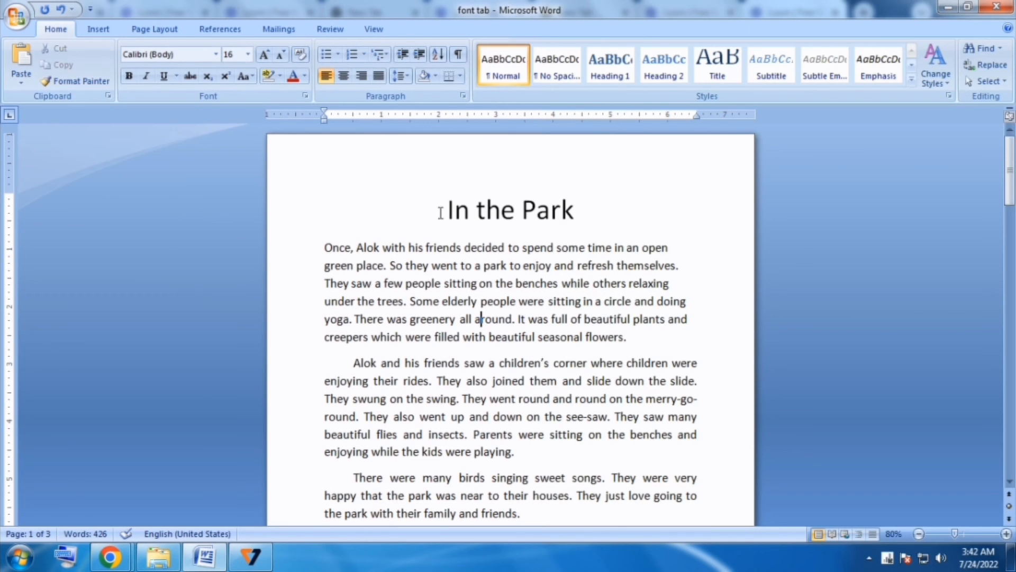
Make the title "In the Park" bold and italic with a single underline.
left_click_drag(441, 212, 577, 219)
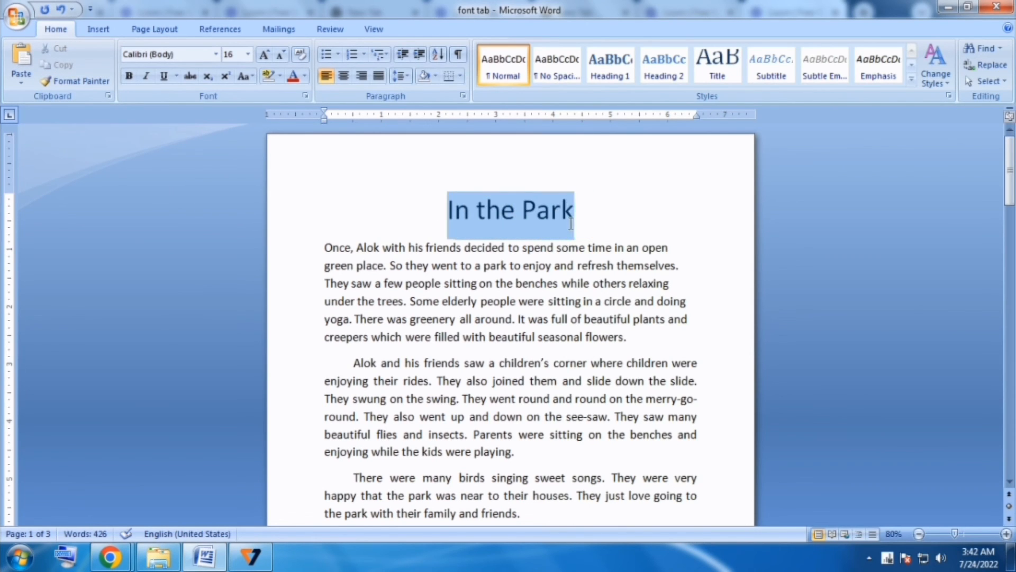
left_click(130, 77)
left_click(147, 79)
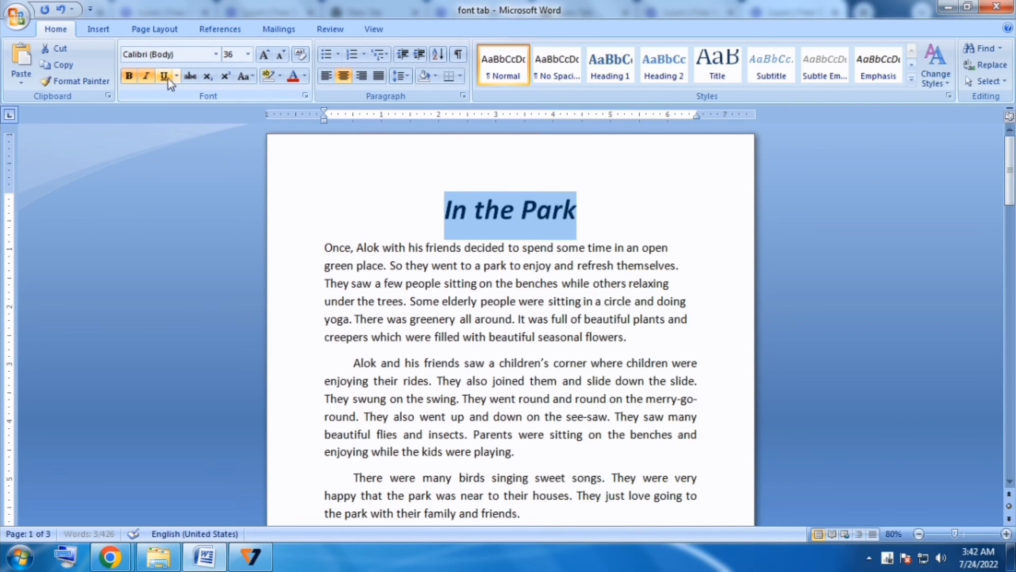
left_click(165, 77)
left_click(176, 75)
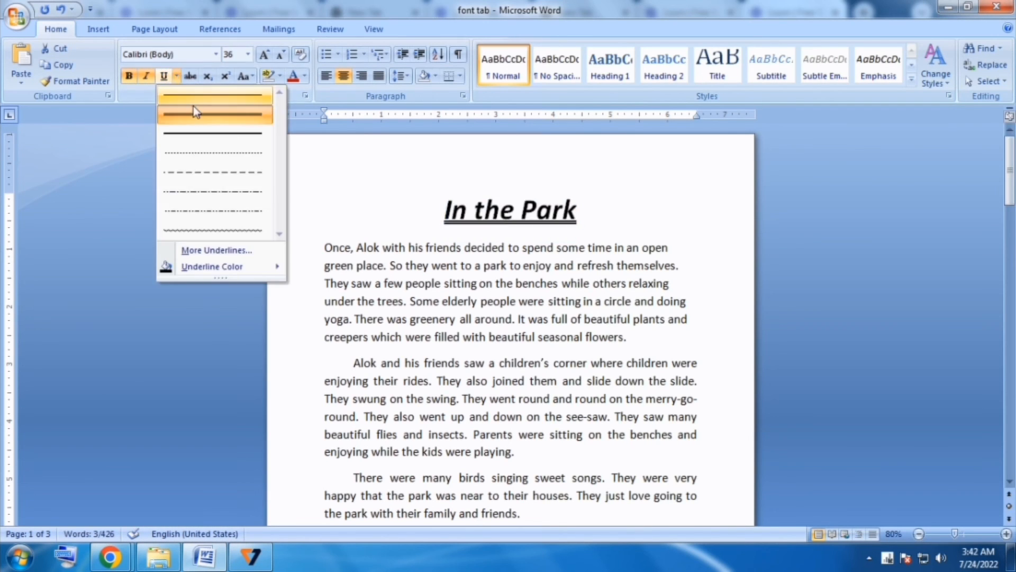
left_click(193, 105)
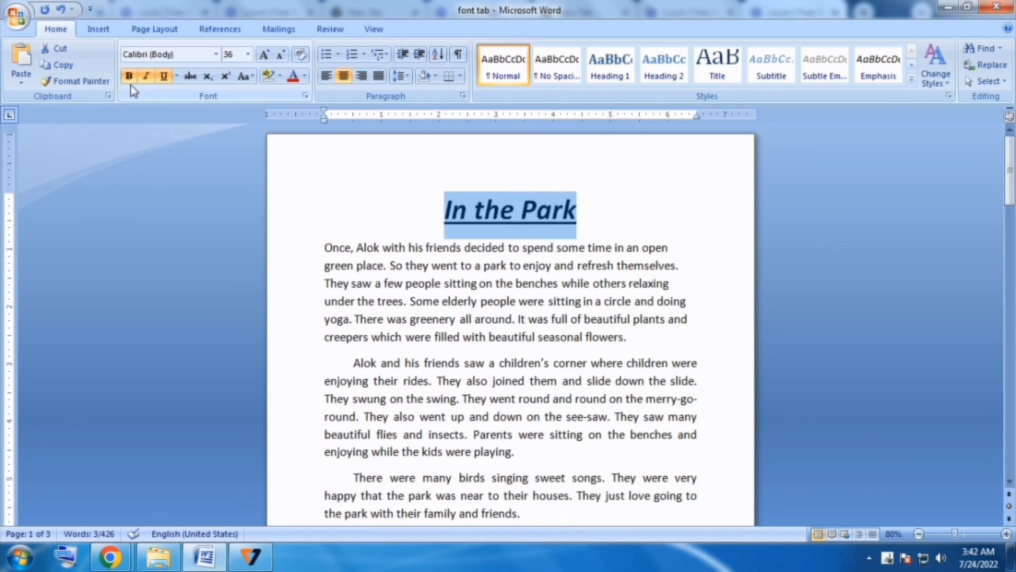
Set the title's font color to standard dark red and its font to Algerian, then deselect it.
left_click(305, 76)
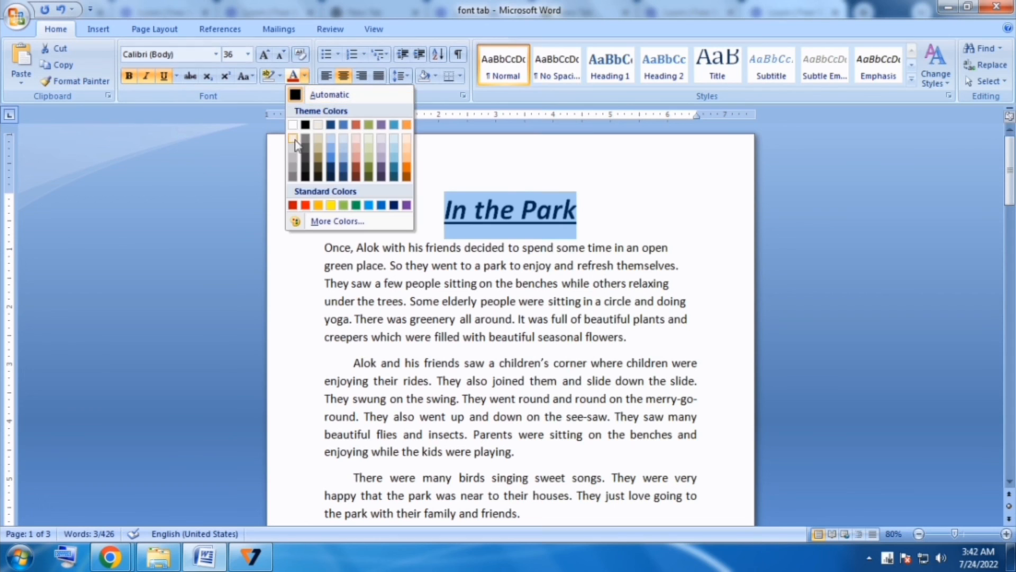
left_click(294, 205)
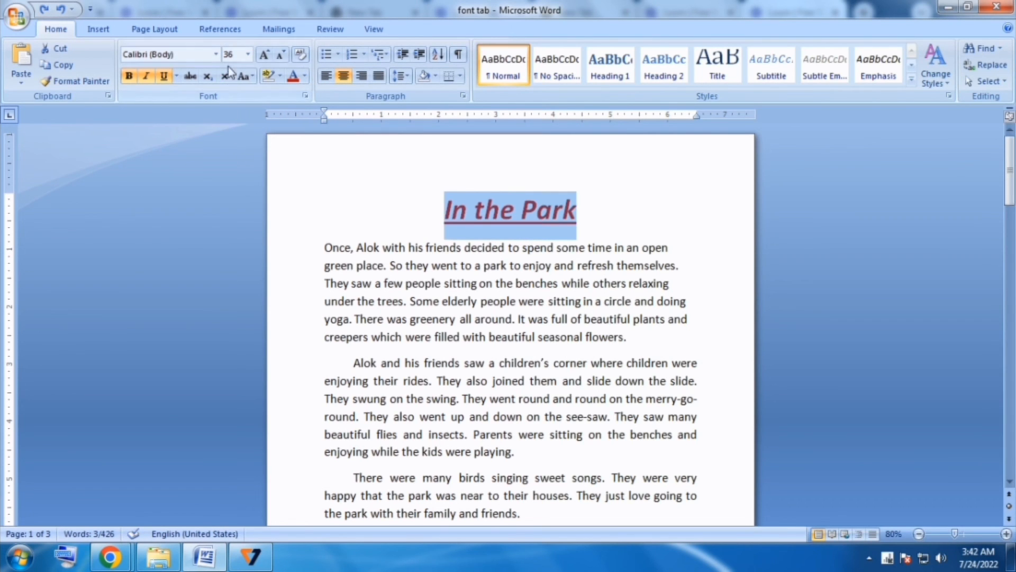
left_click(216, 55)
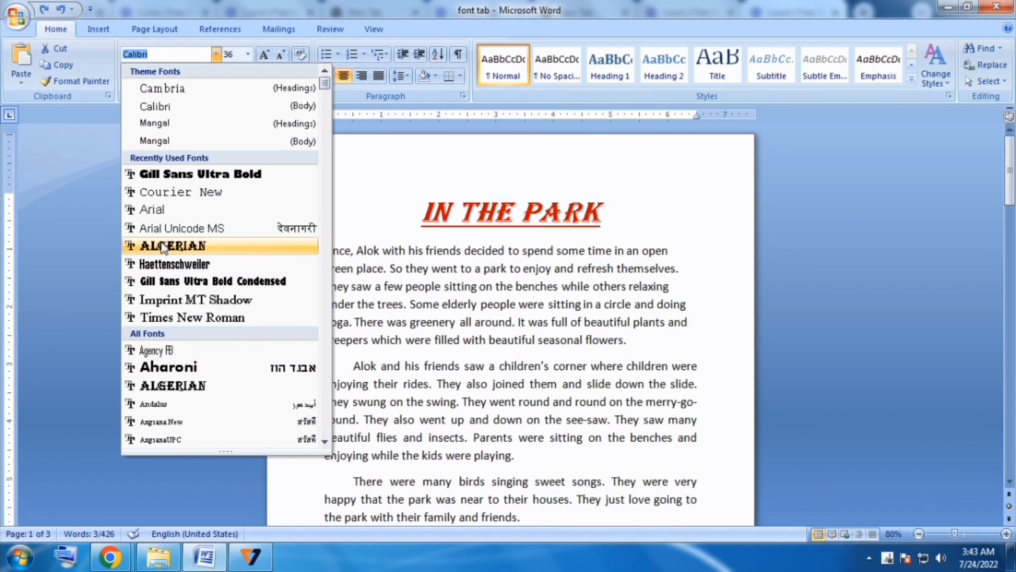
left_click(164, 248)
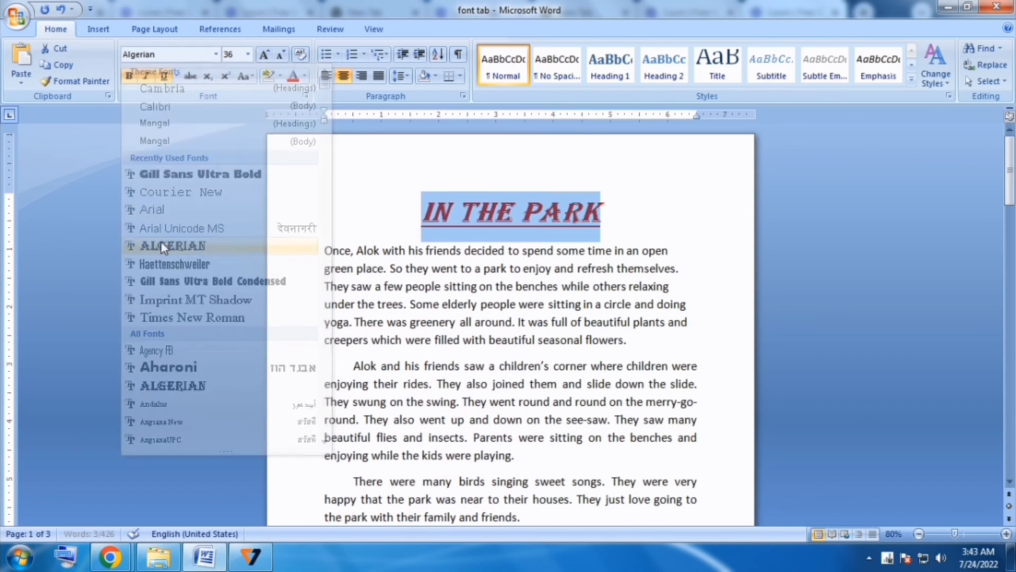
left_click(459, 280)
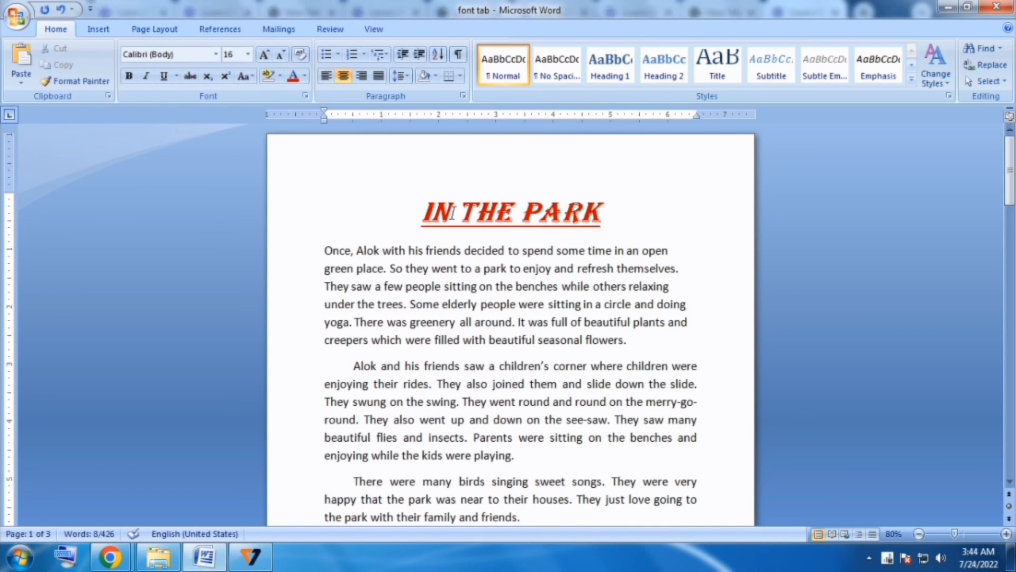
Compare the title's formatting with that of the quotation at the end of page 1.
left_click_drag(420, 210, 567, 239)
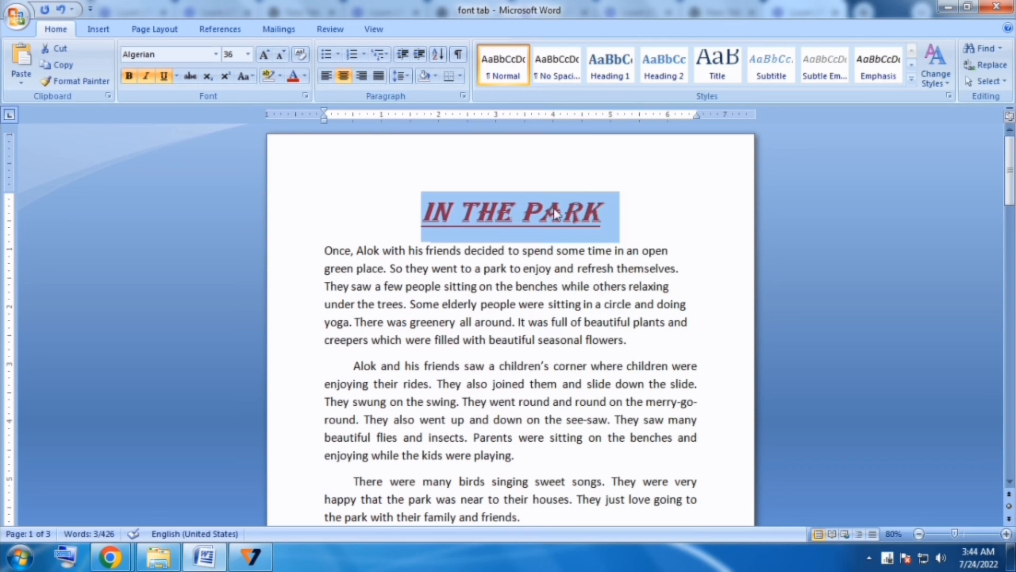
left_click(535, 288)
left_click_drag(1008, 183, 1007, 245)
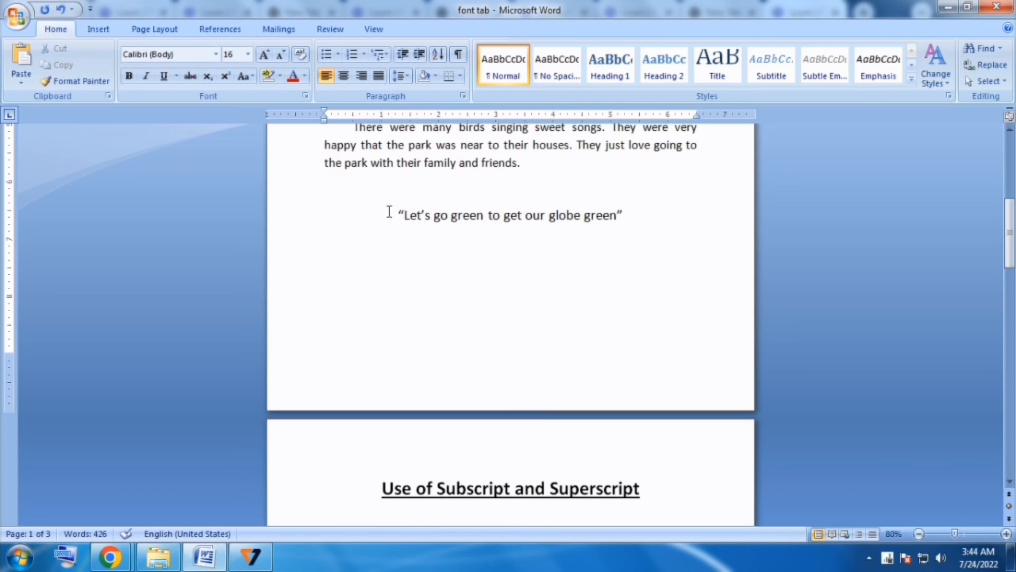
left_click_drag(390, 212, 596, 204)
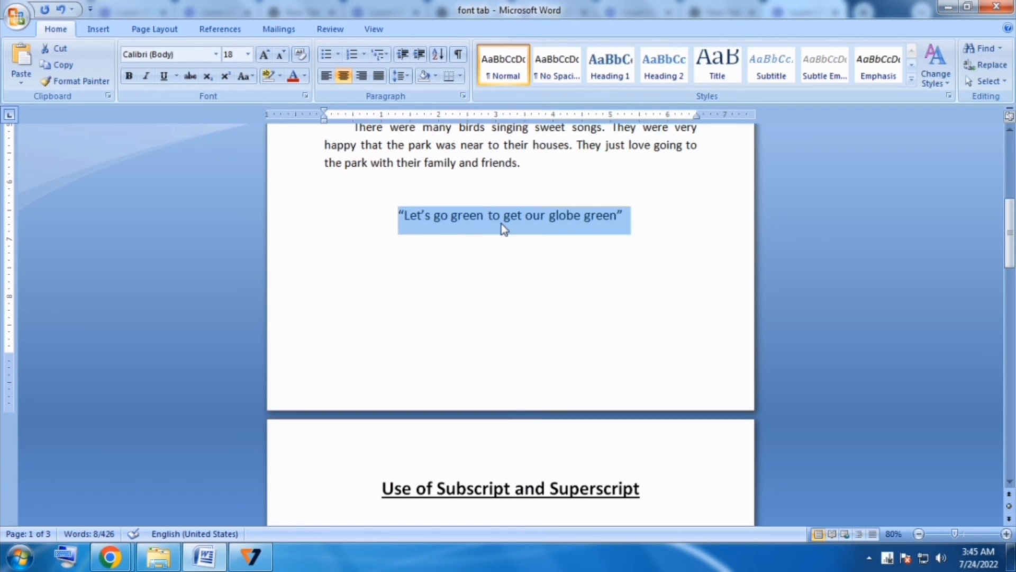
left_click_drag(1010, 233, 1011, 178)
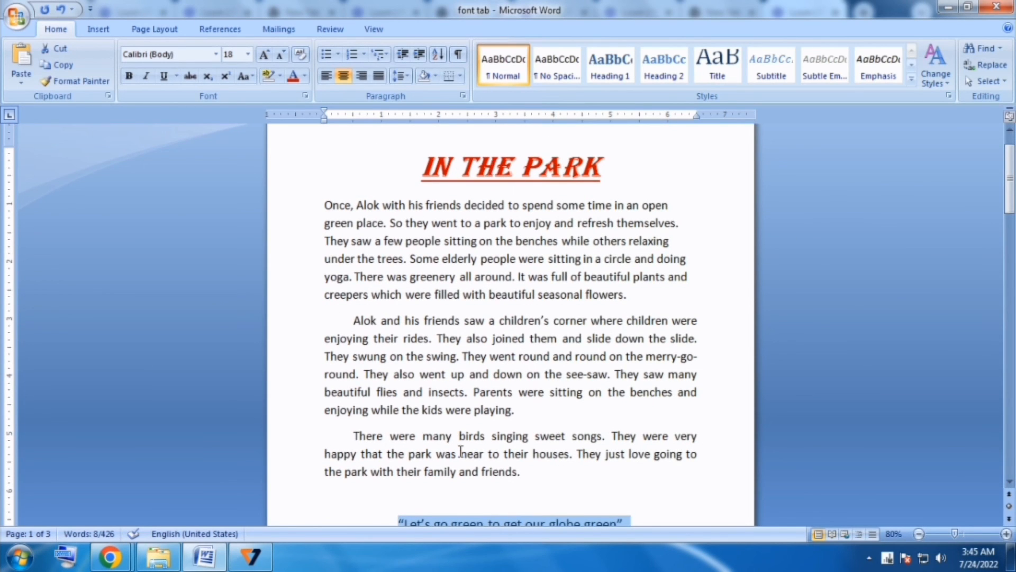
left_click(558, 339)
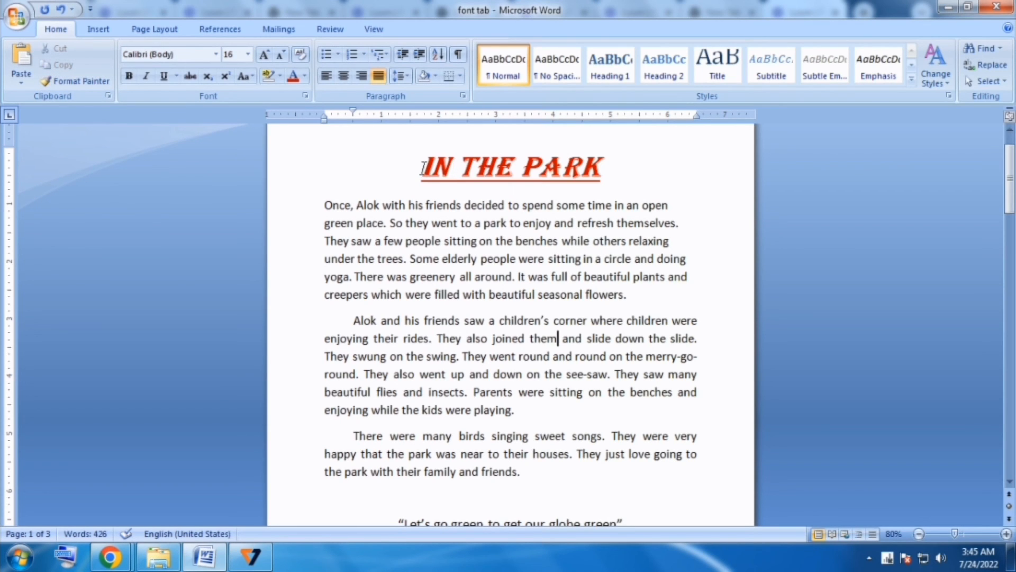
Copy the title's formatting onto the quotation "Let's go green to get our globe green" with Format Painter.
left_click_drag(419, 166, 597, 176)
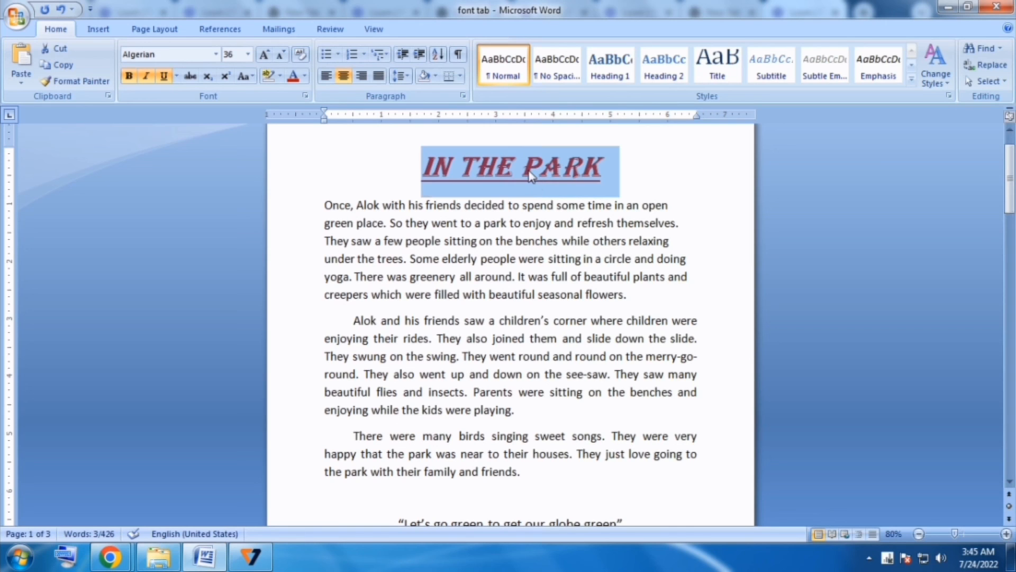
left_click(74, 84)
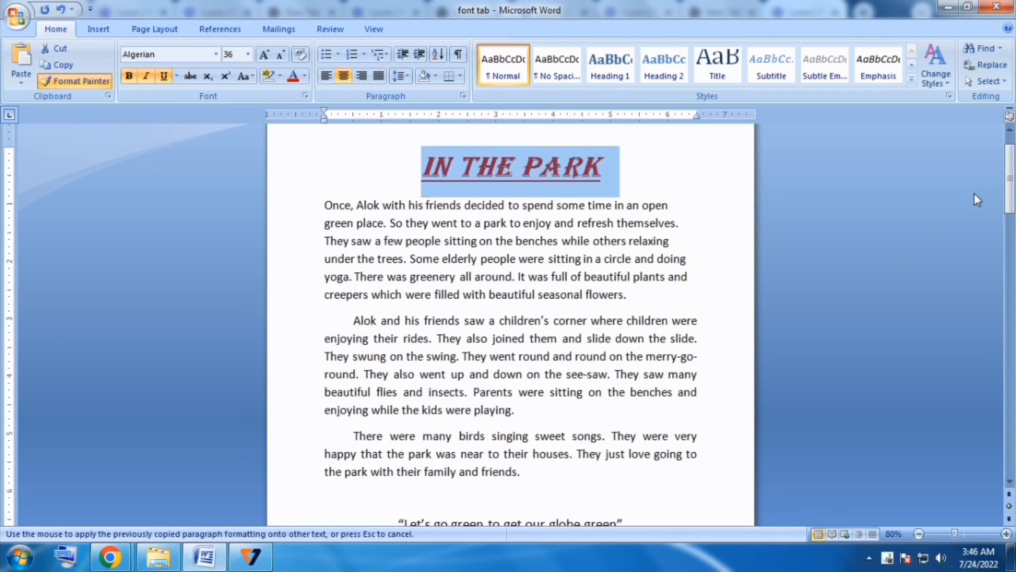
left_click_drag(1010, 180, 1010, 211)
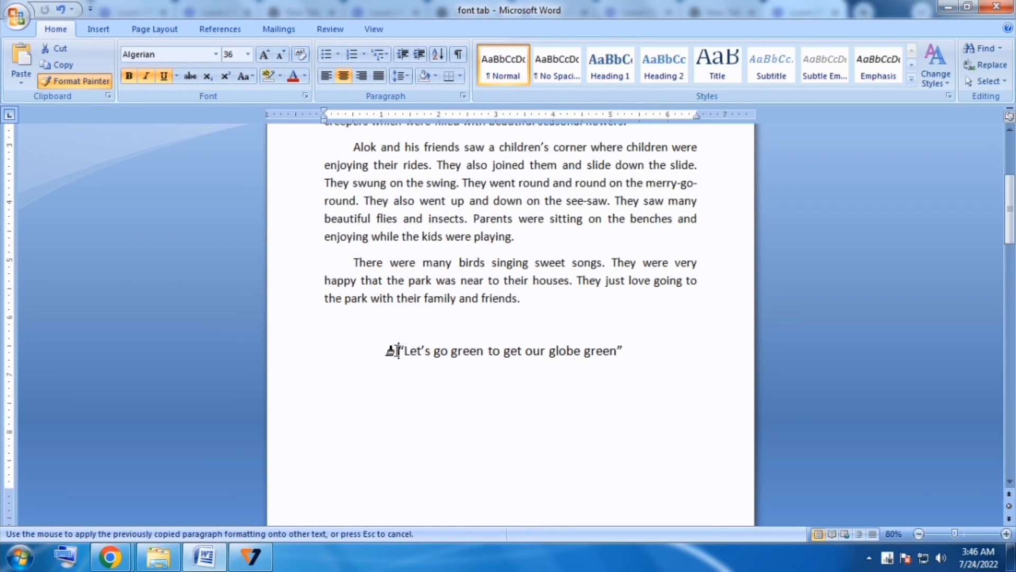
left_click_drag(398, 350, 618, 353)
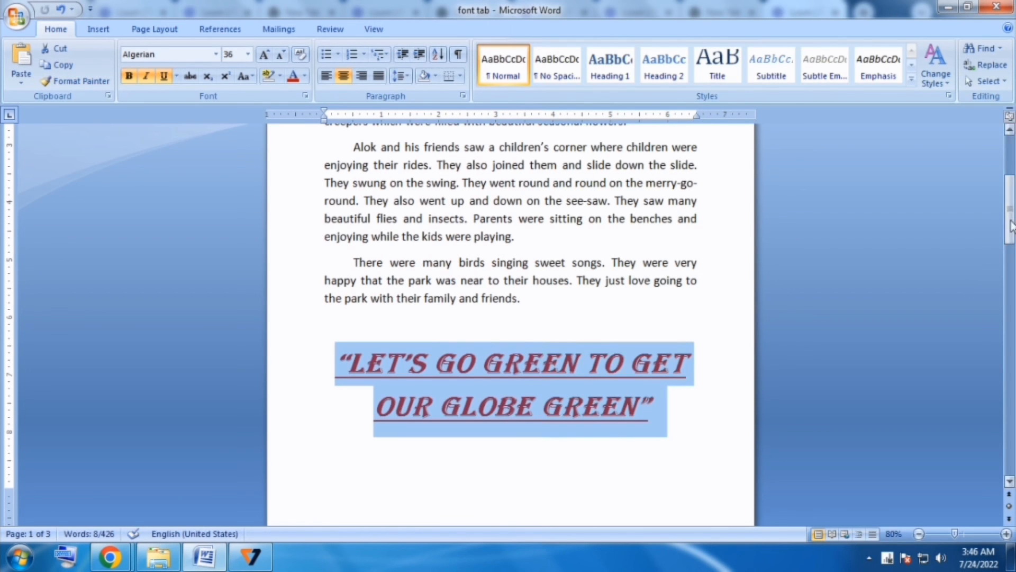
Review the title and the deselected quotation together at 70% zoom, then set the zoom to 100% at the title.
left_click(919, 534)
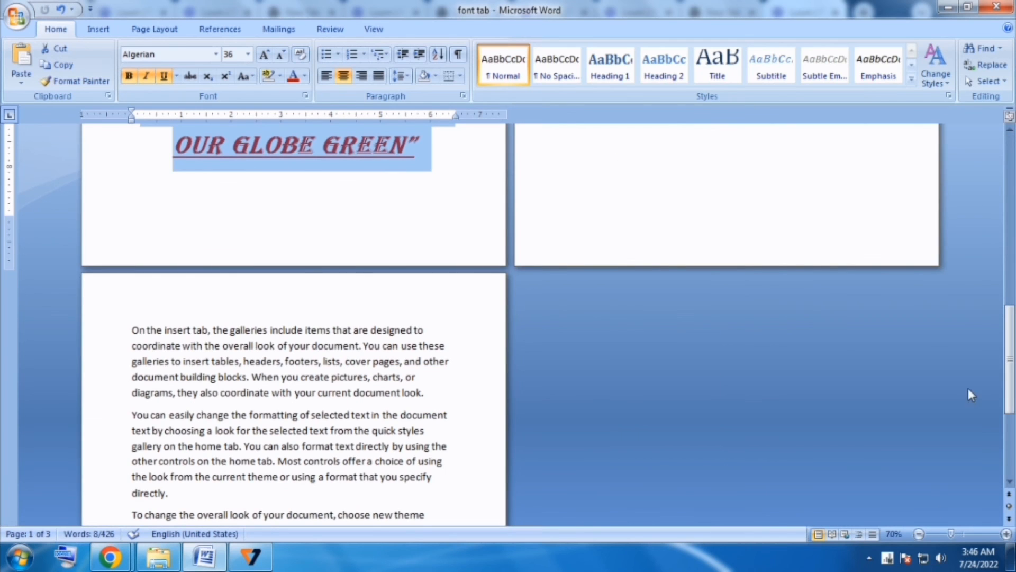
left_click_drag(1010, 366, 1012, 288)
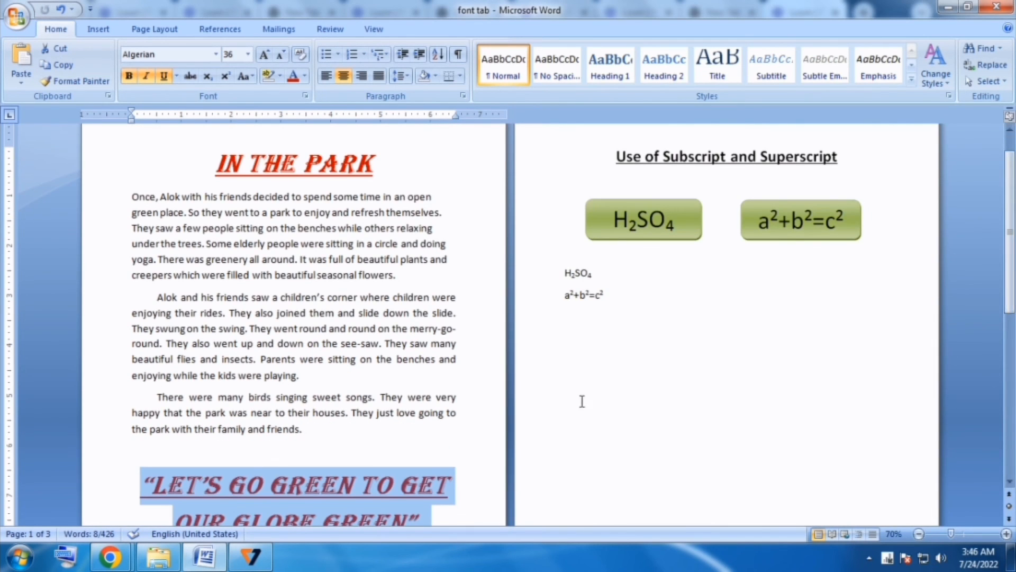
left_click_drag(1010, 249, 1012, 256)
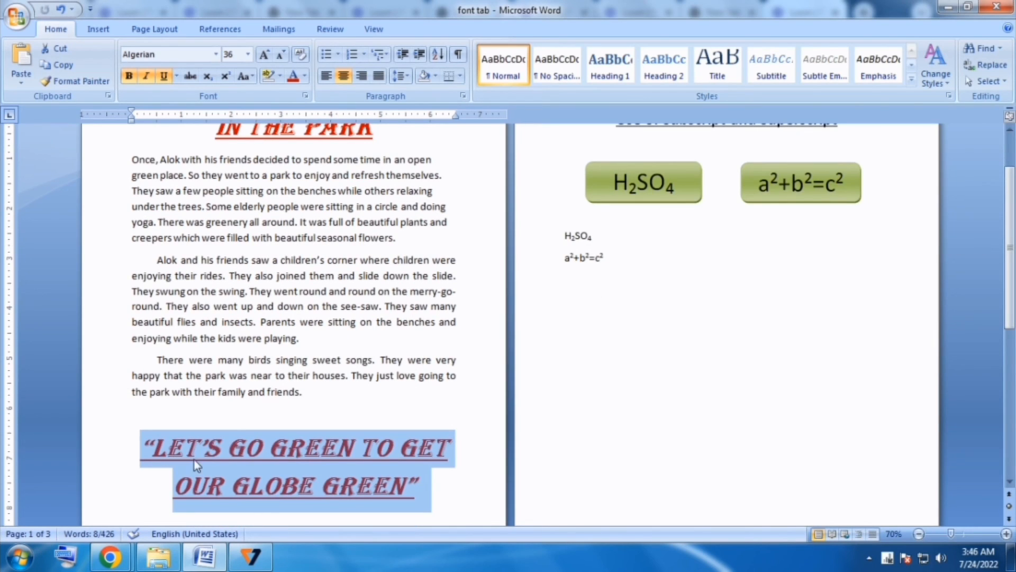
left_click(463, 485)
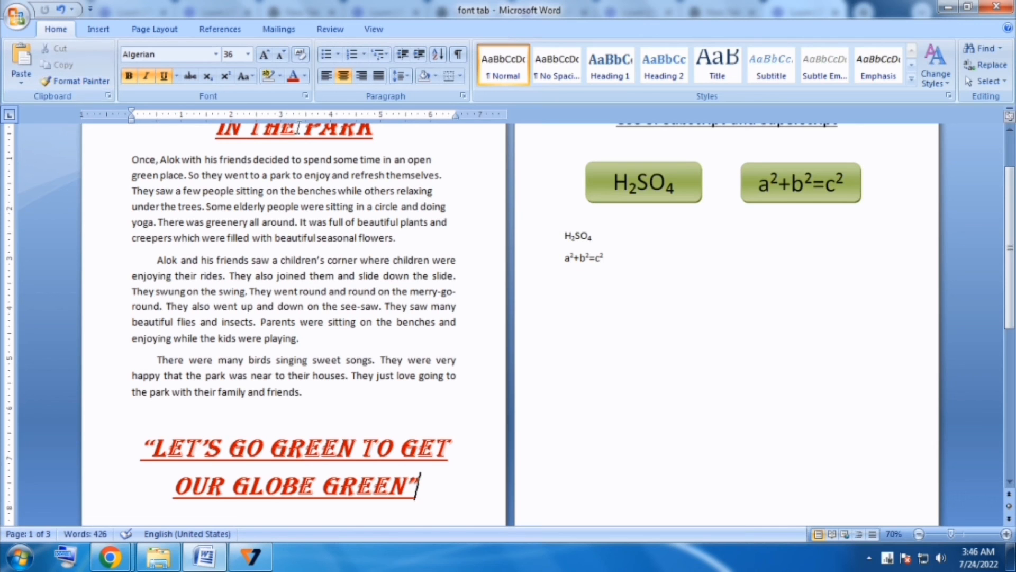
left_click_drag(1010, 298, 1010, 267)
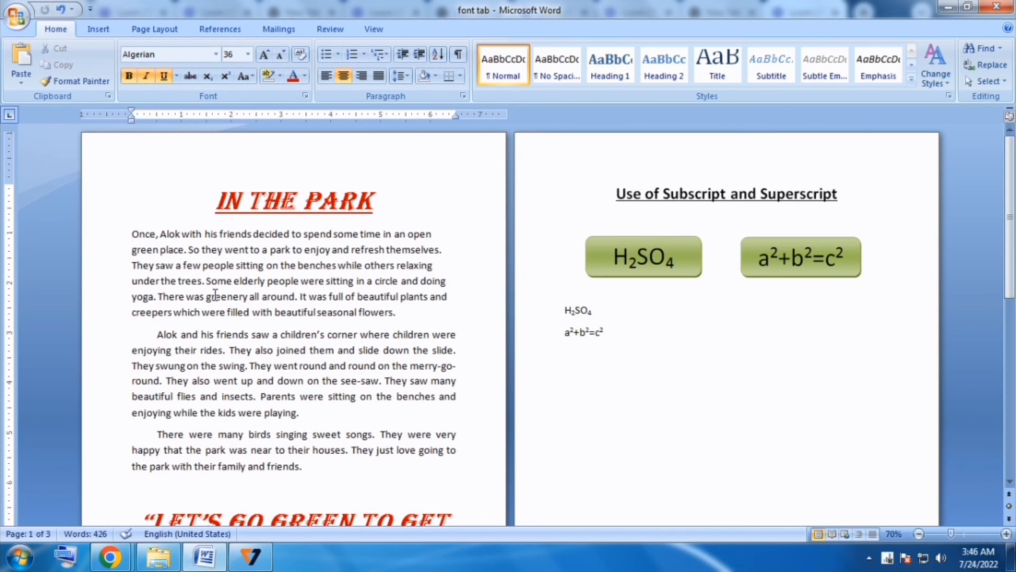
scroll(215, 295, "up", 3, "ctrl")
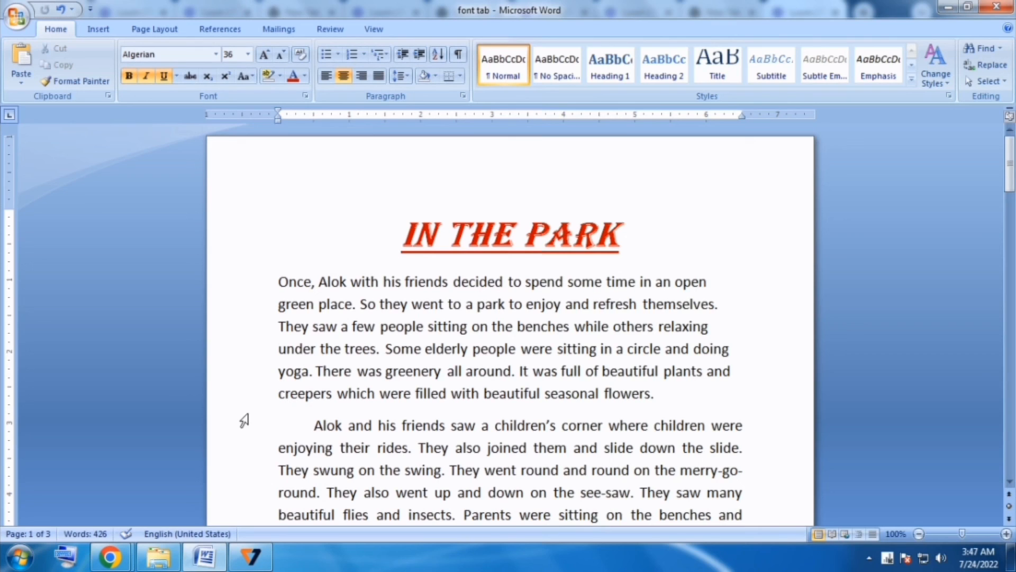